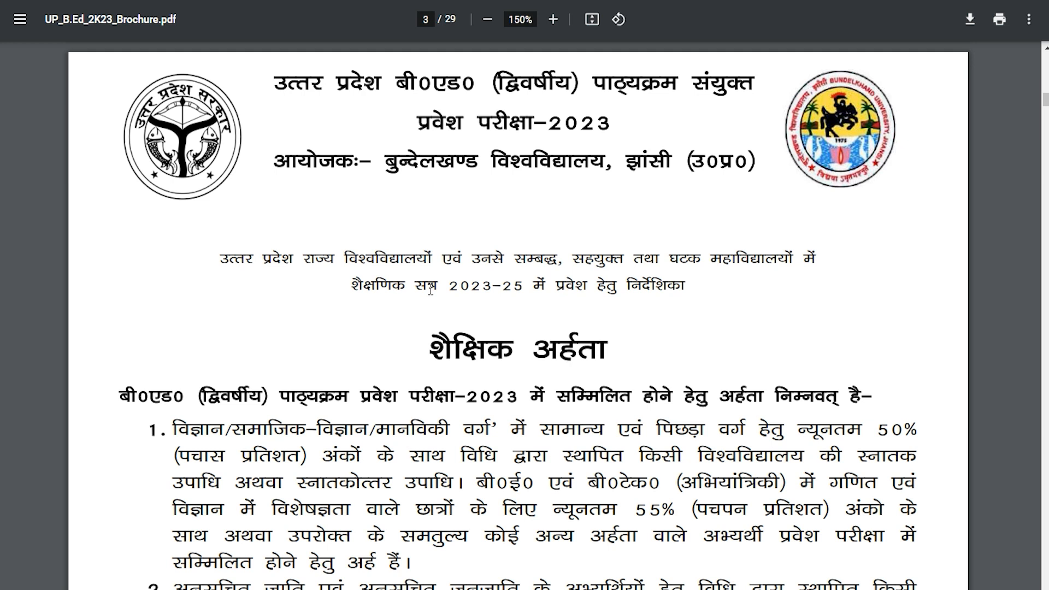
# Highlight the brochure title and the exam name on the PDF's eligibility page
pyautogui.moveTo(705, 73); pyautogui.dragTo(755, 85)
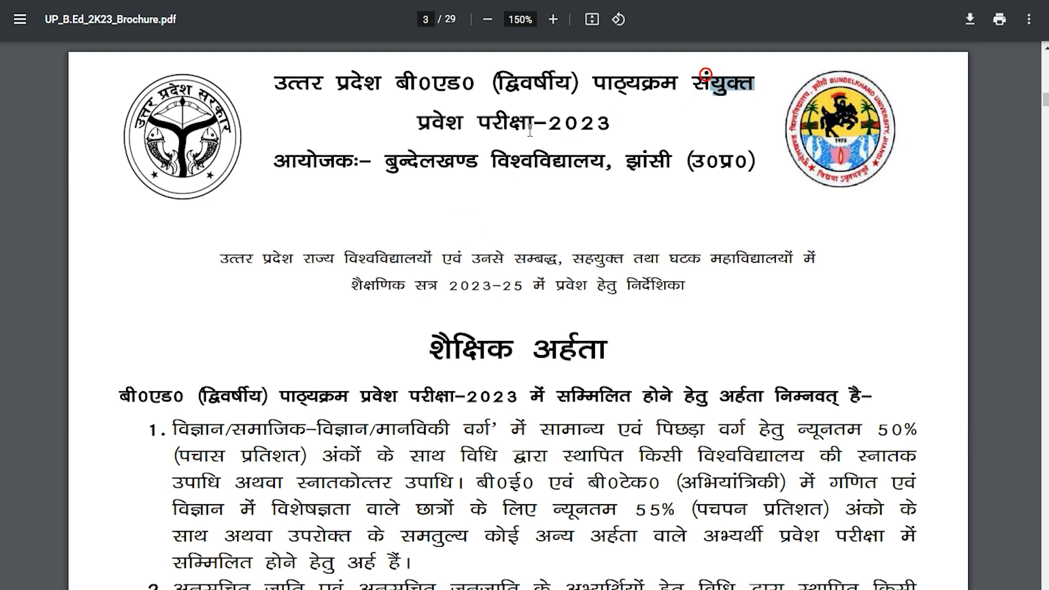
pyautogui.moveTo(434, 122); pyautogui.dragTo(587, 121)
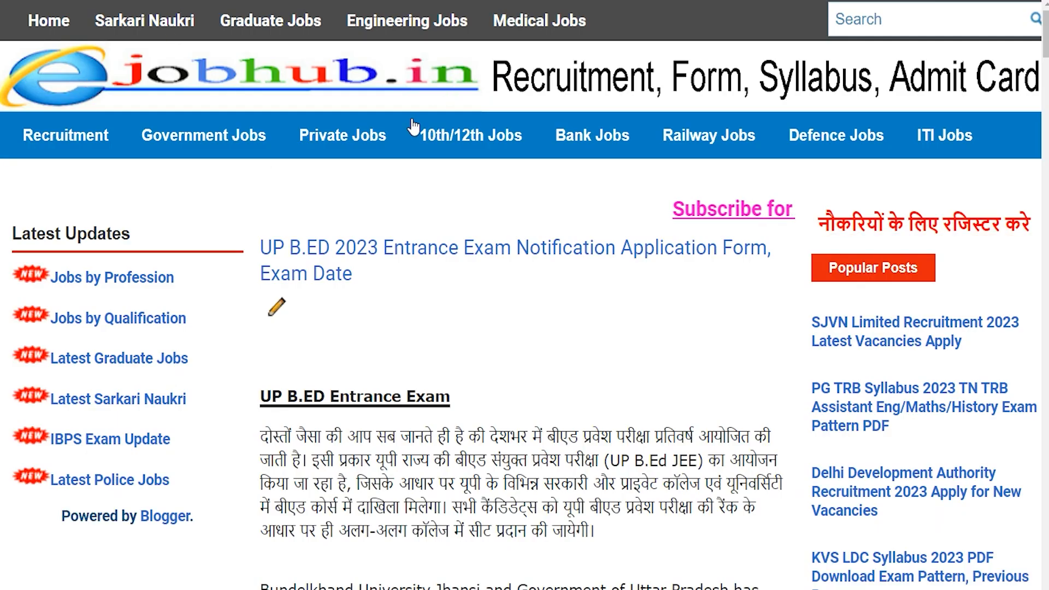
# Highlight the article's entrance exam heading and the conducting university's name
pyautogui.moveTo(269, 396); pyautogui.dragTo(396, 397)
pyautogui.scroll(-10, 369, 267)
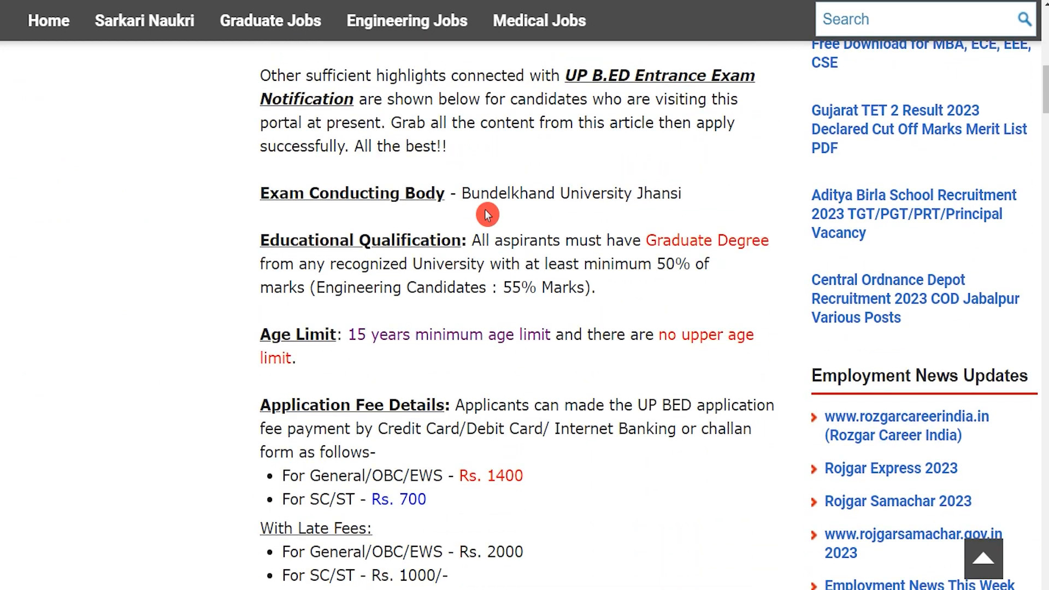
pyautogui.moveTo(481, 193); pyautogui.dragTo(636, 193)
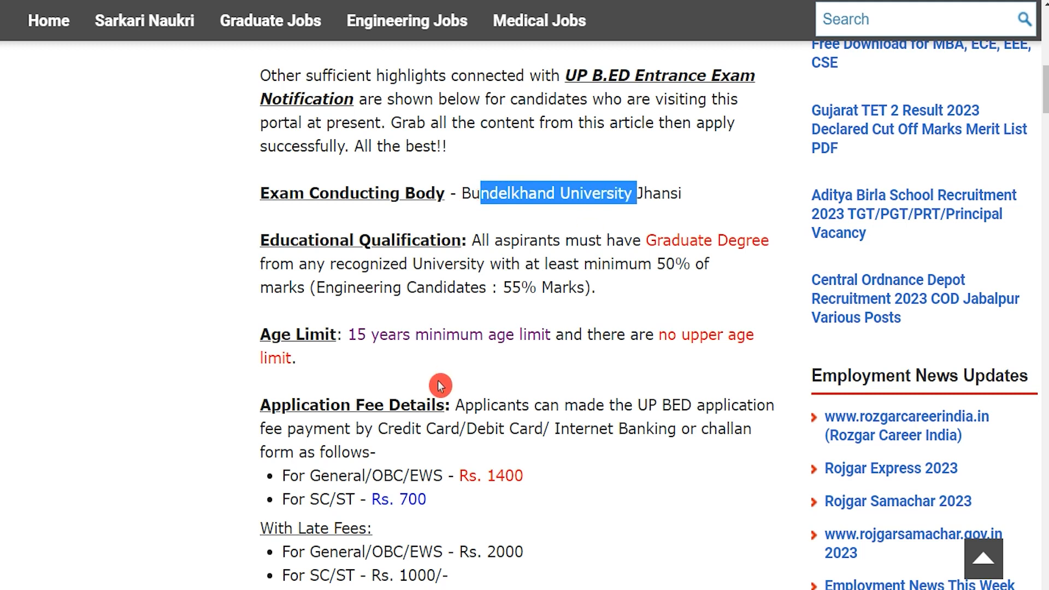
pyautogui.scroll(-7, 443, 377)
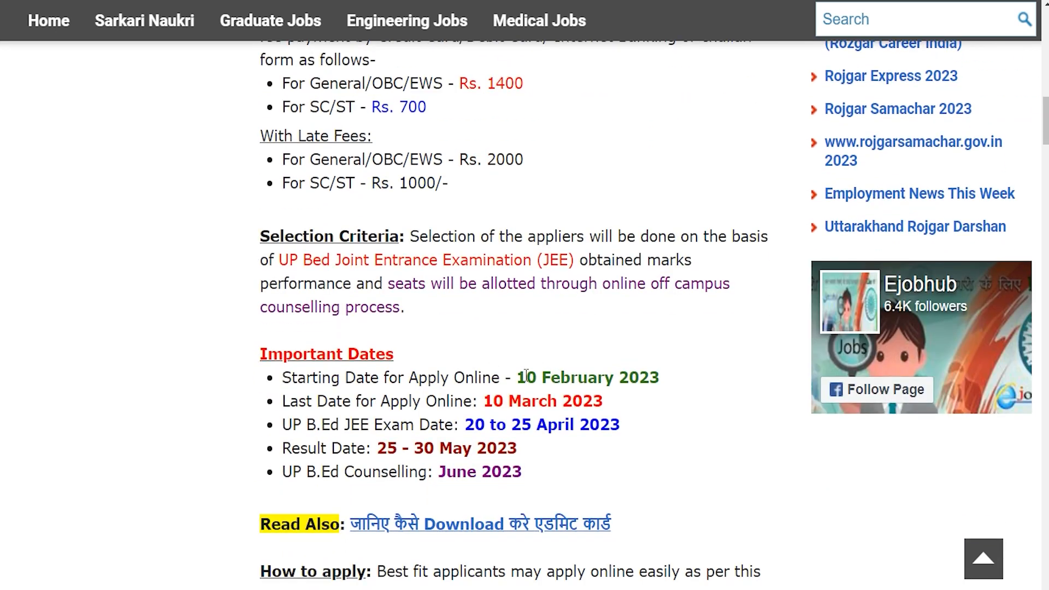
# Highlight the online application start date, last date, and the Official Notification link
pyautogui.moveTo(519, 378); pyautogui.dragTo(660, 377)
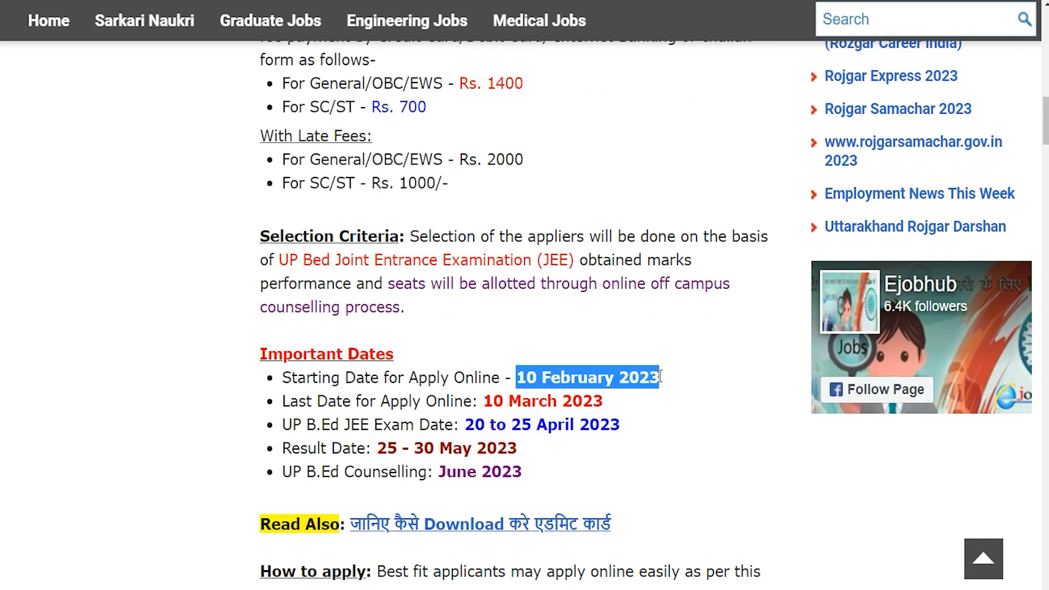
pyautogui.moveTo(485, 401); pyautogui.dragTo(602, 400)
pyautogui.scroll(-7, 600, 400)
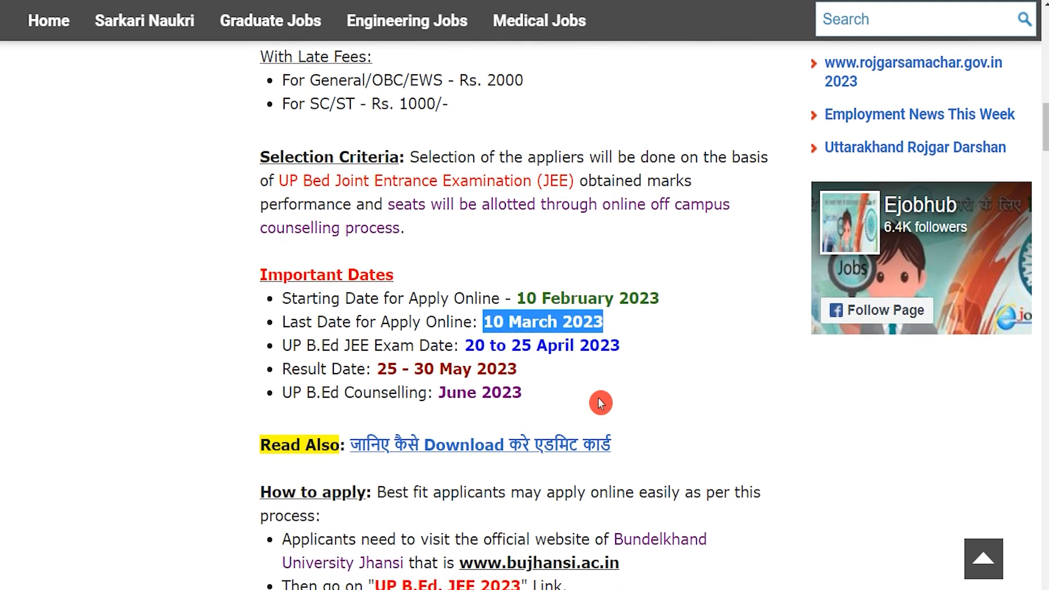
pyautogui.scroll(-3, 601, 400)
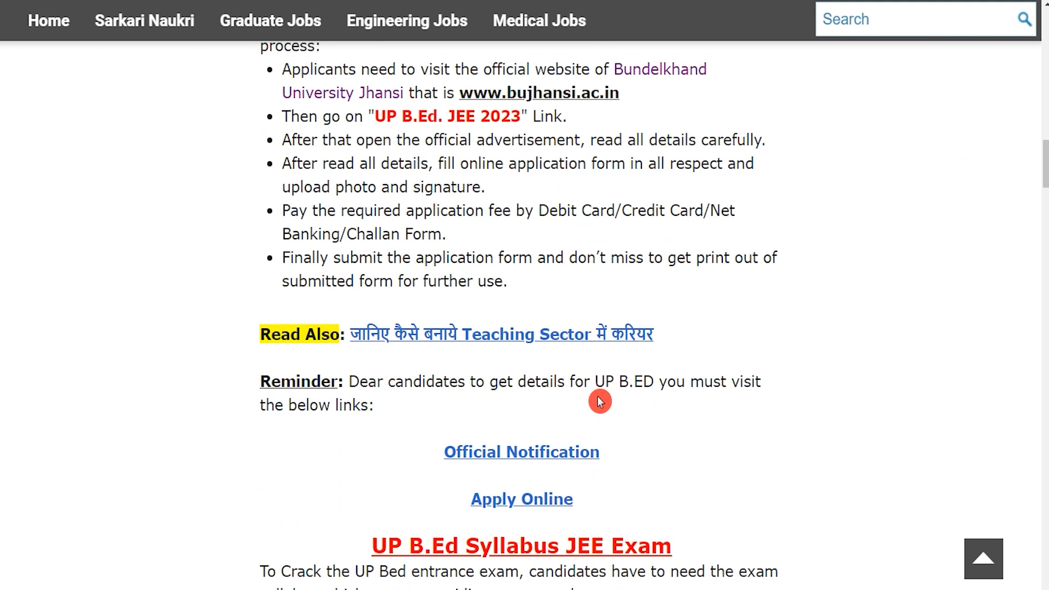
pyautogui.moveTo(427, 455); pyautogui.dragTo(599, 453)
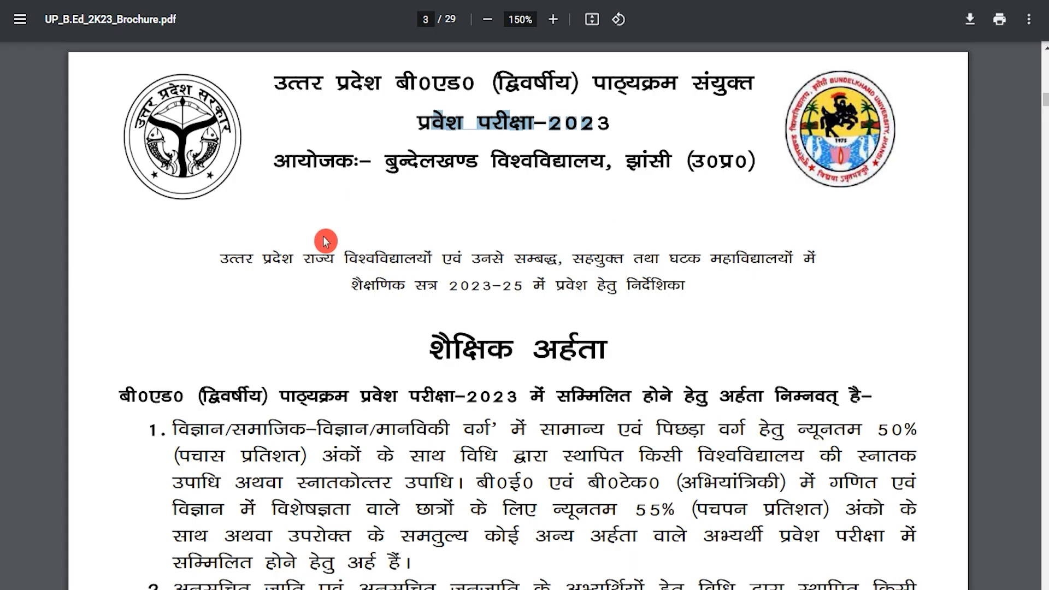
# Highlight the minimum-marks graduation requirement, eligibility criteria and educational qualification heading on page 3
pyautogui.click(447, 327)
pyautogui.moveTo(209, 455); pyautogui.dragTo(475, 482)
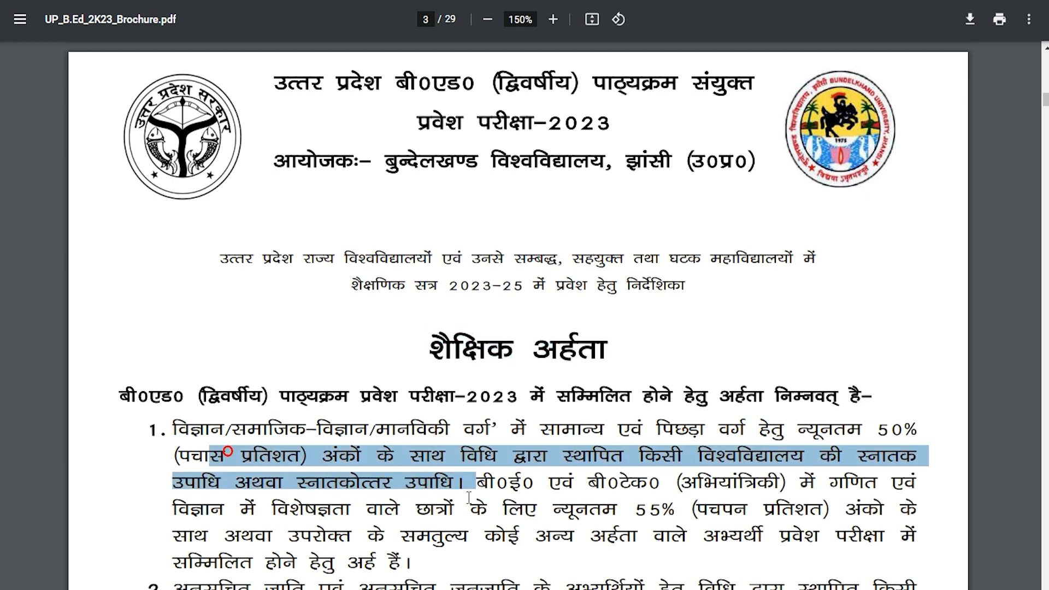
pyautogui.click(362, 538)
pyautogui.moveTo(254, 397); pyautogui.dragTo(532, 506)
pyautogui.click(533, 508)
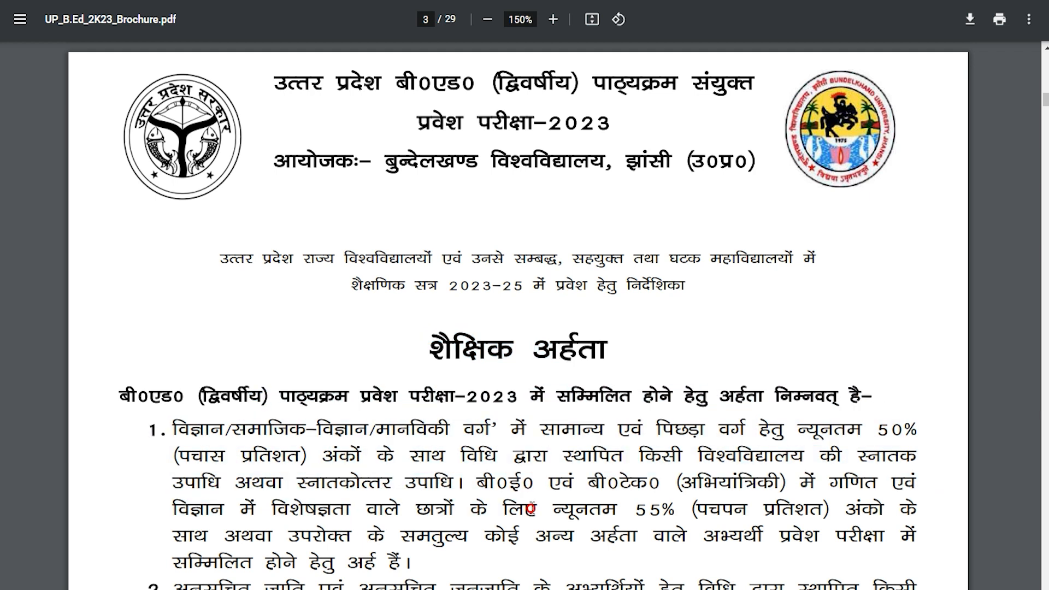
pyautogui.moveTo(440, 354); pyautogui.dragTo(573, 356)
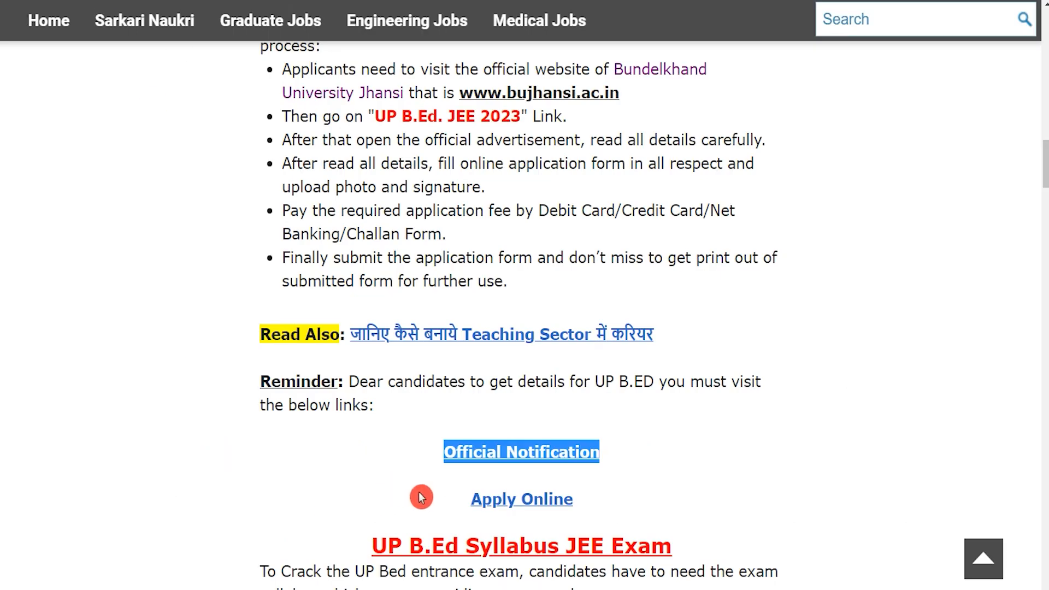
# Select the article's Apply Online link to reach the Bundelkhand University UP B.Ed. JEE 2023 portal
pyautogui.click(422, 493)
pyautogui.moveTo(439, 499); pyautogui.dragTo(572, 498)
pyautogui.click(596, 494)
pyautogui.click(441, 498)
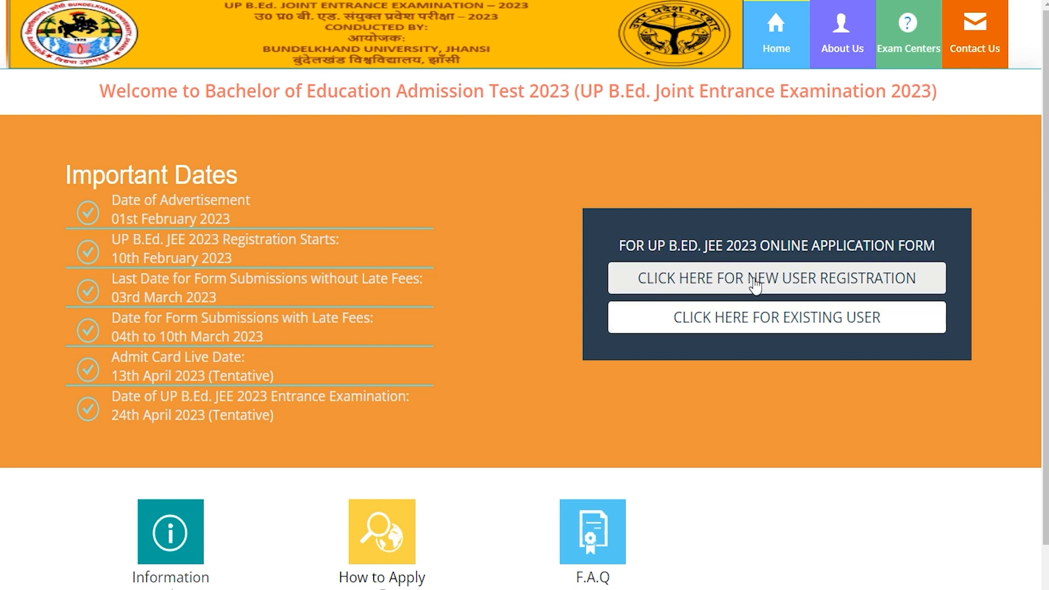
# Begin a new user registration, read through the Instruction popup and tick I Agree
pyautogui.click(836, 282)
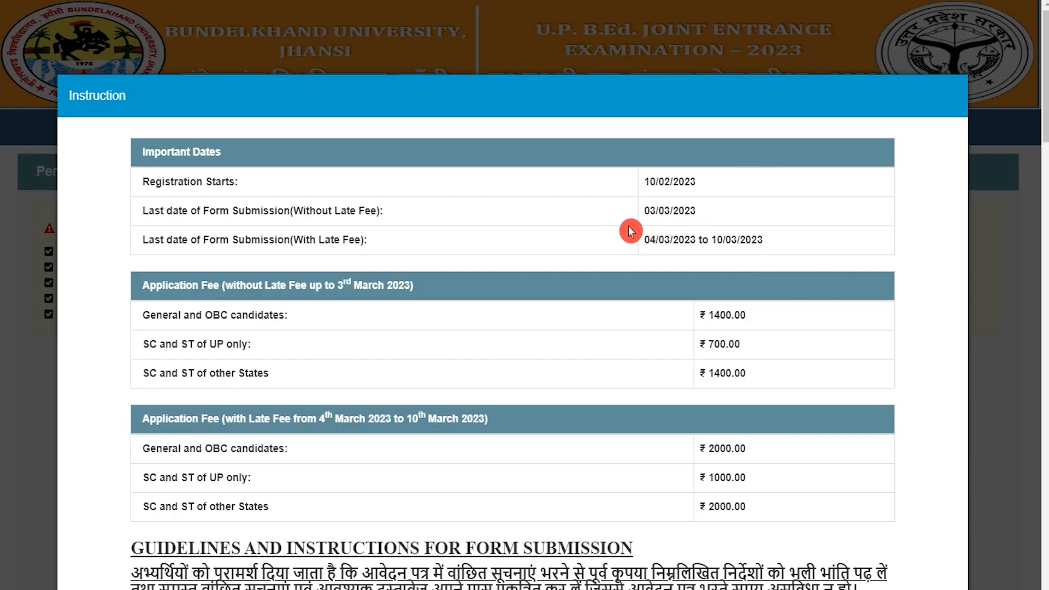
pyautogui.scroll(-5, 451, 316)
pyautogui.scroll(-20, 451, 316)
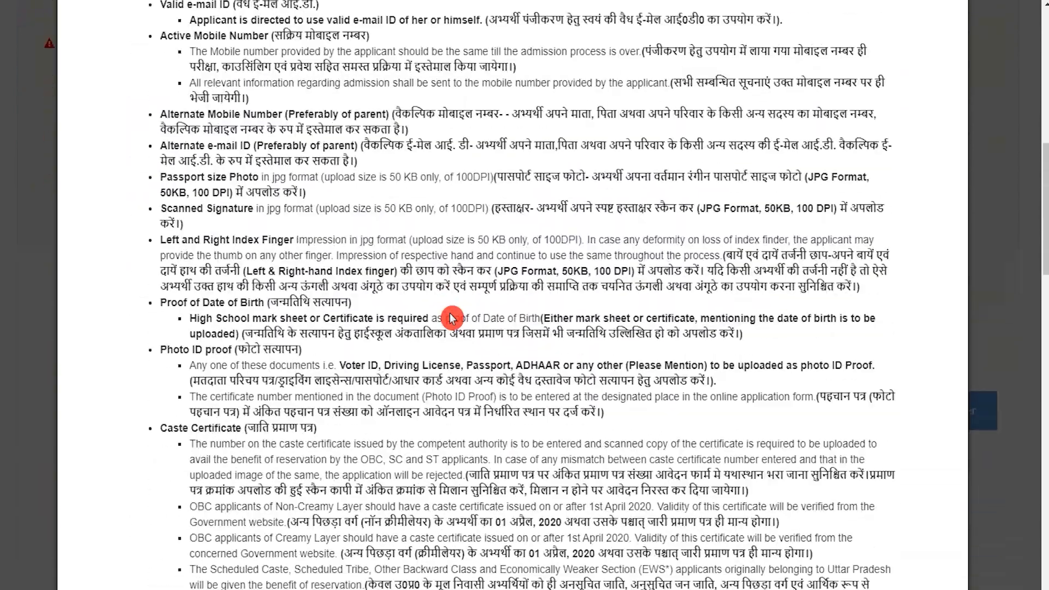
pyautogui.scroll(-11, 451, 315)
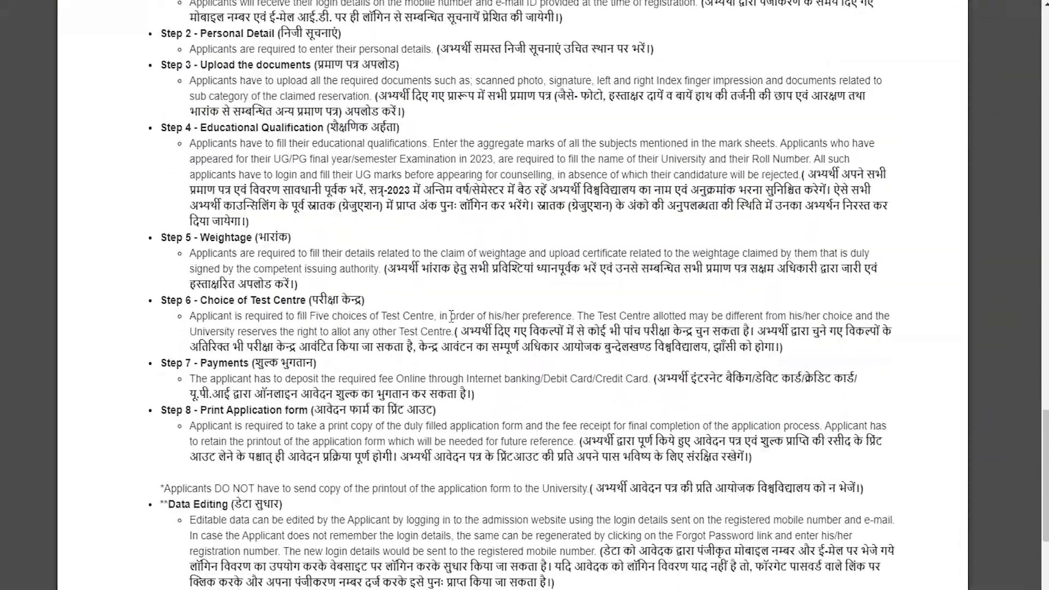
pyautogui.click(493, 516)
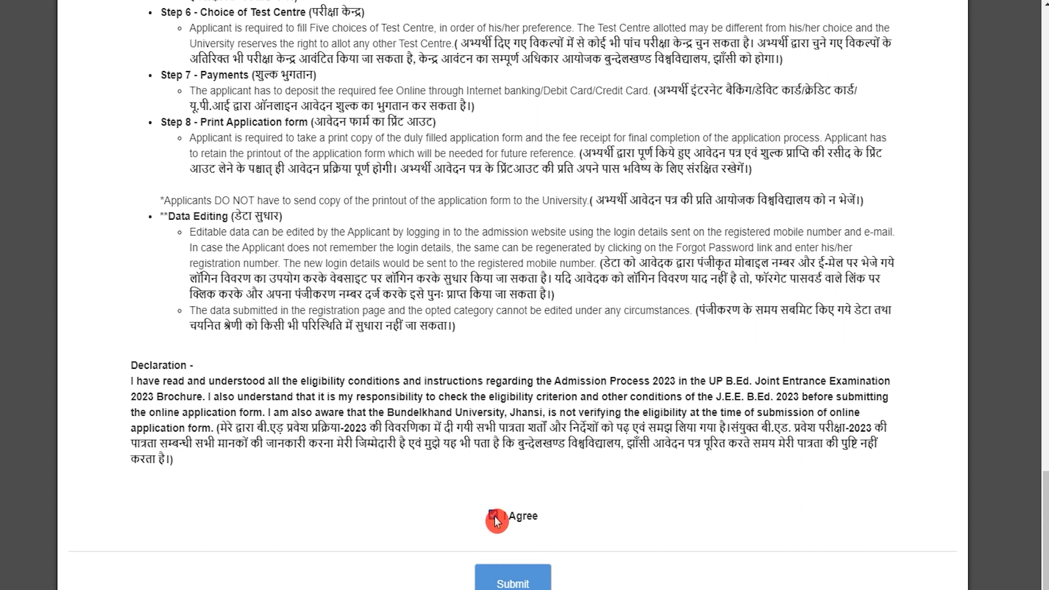
# Submit the instructions and close the Privacy Notice on the registration form
pyautogui.click(510, 582)
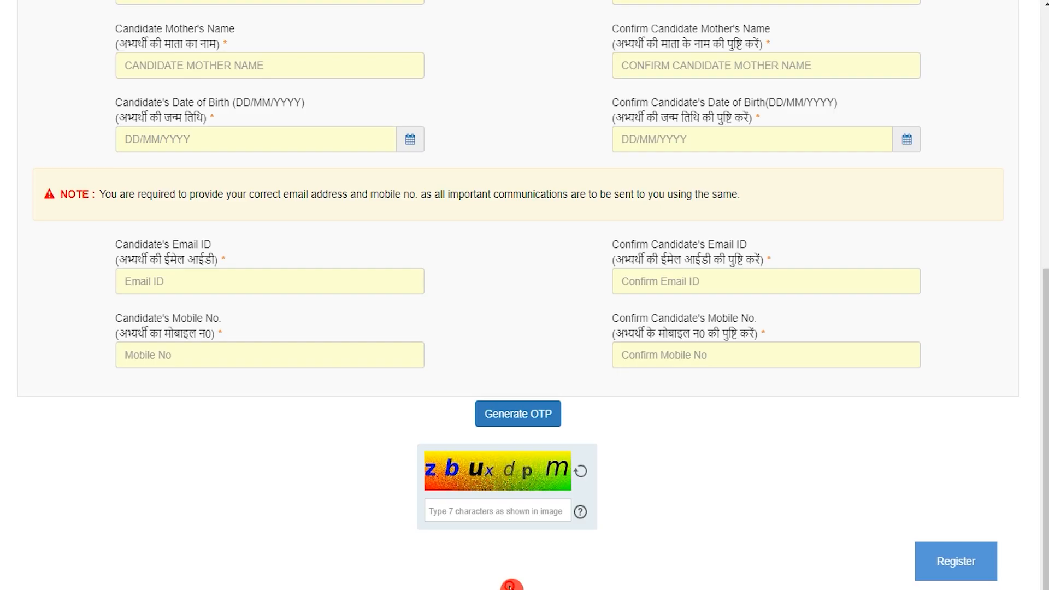
pyautogui.click(525, 445)
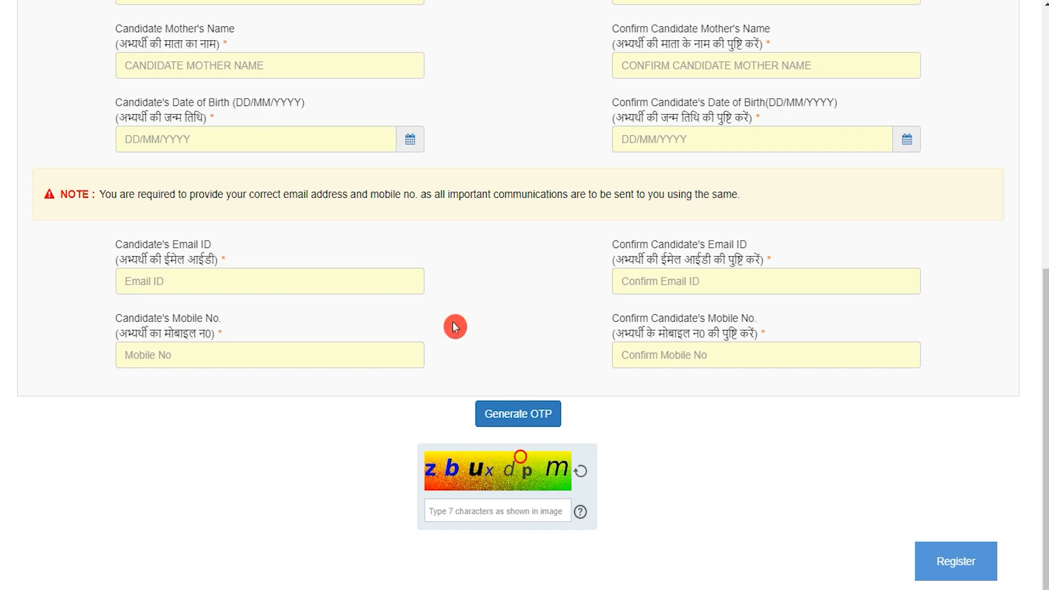
pyautogui.scroll(10, 453, 326)
pyautogui.scroll(1, 453, 326)
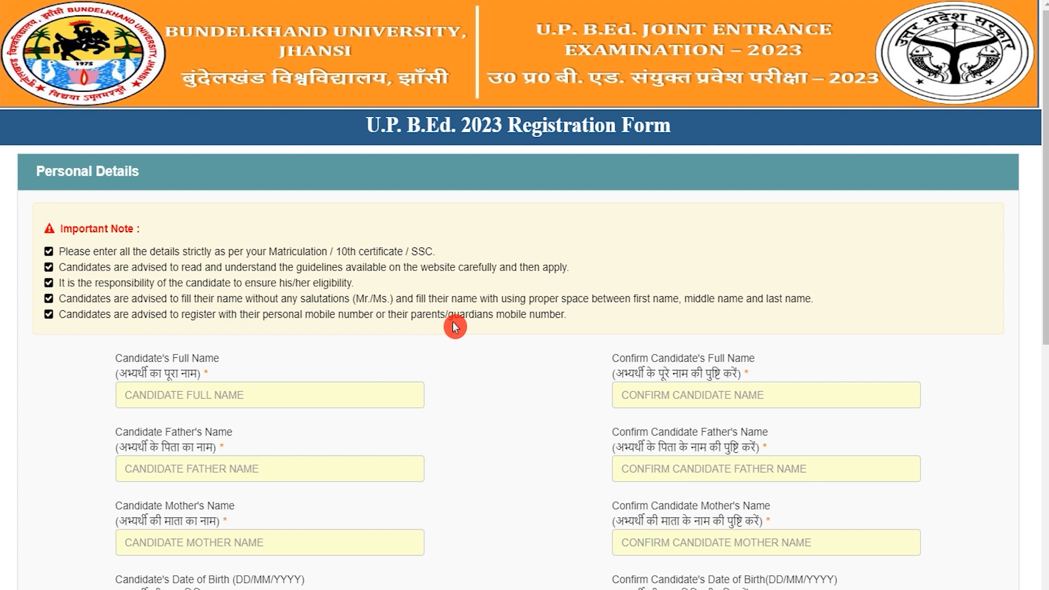
pyautogui.scroll(-2, 455, 327)
# Enter the candidate's full name and repeat it in the Confirm field
pyautogui.click(316, 313)
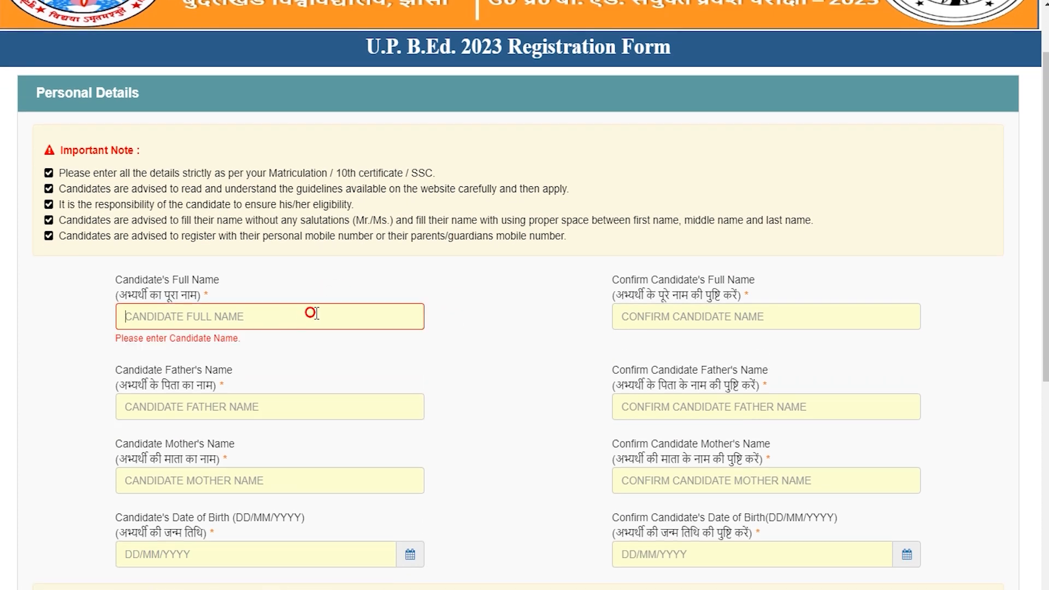
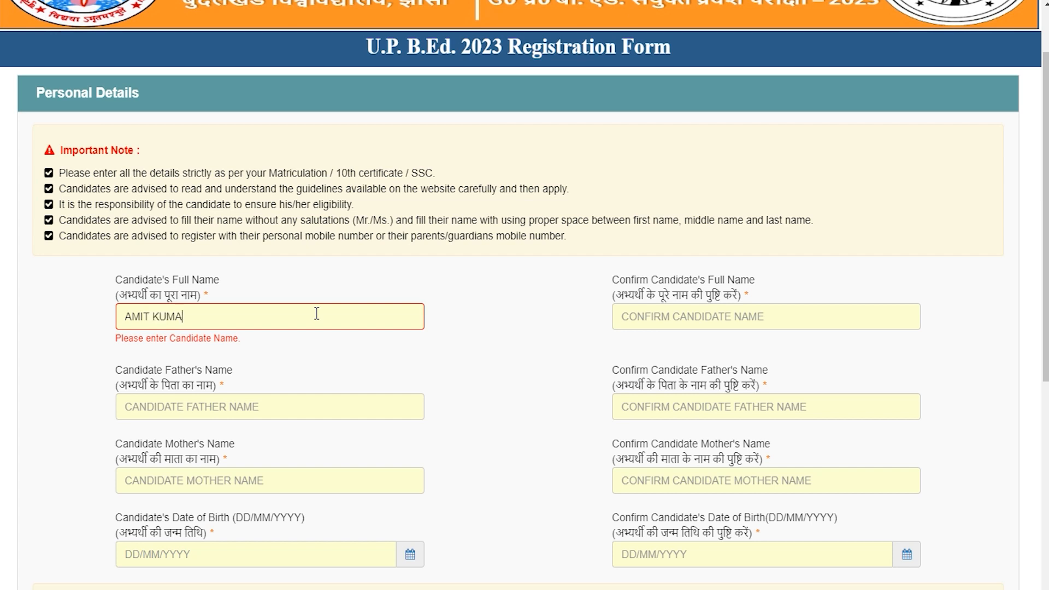
pyautogui.click(636, 317)
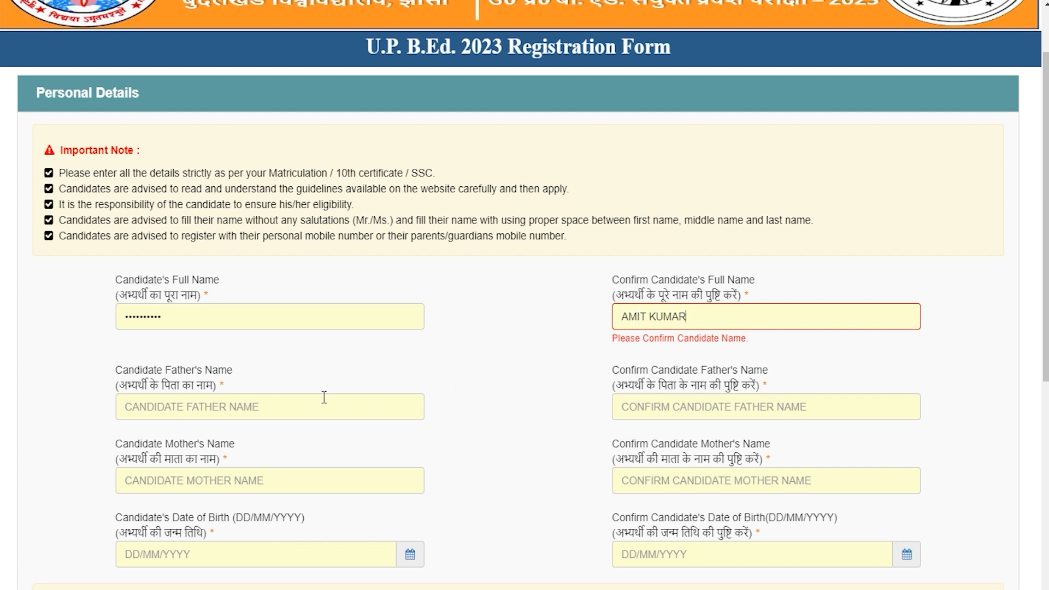
# Enter and confirm the father's name and the mother's name
pyautogui.click(277, 407)
pyautogui.write('ROHAN')
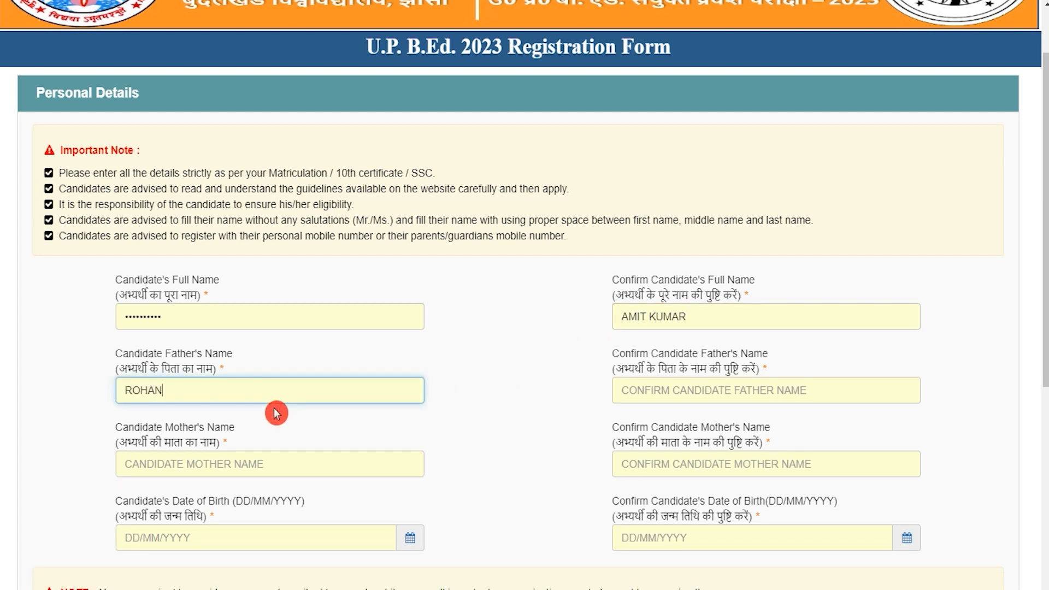
pyautogui.press('Tab')
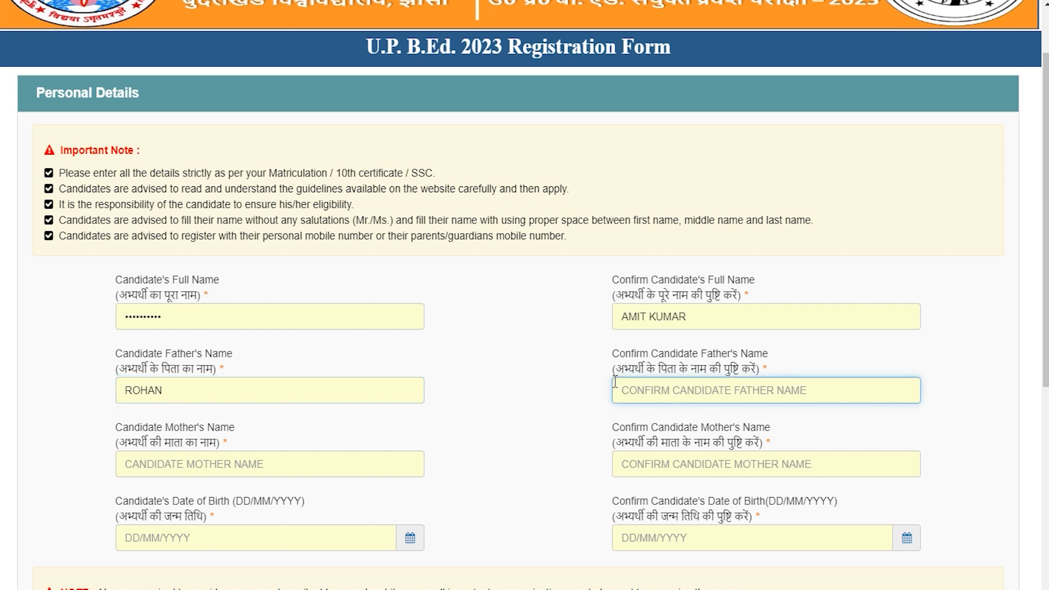
pyautogui.write('ROHAN')
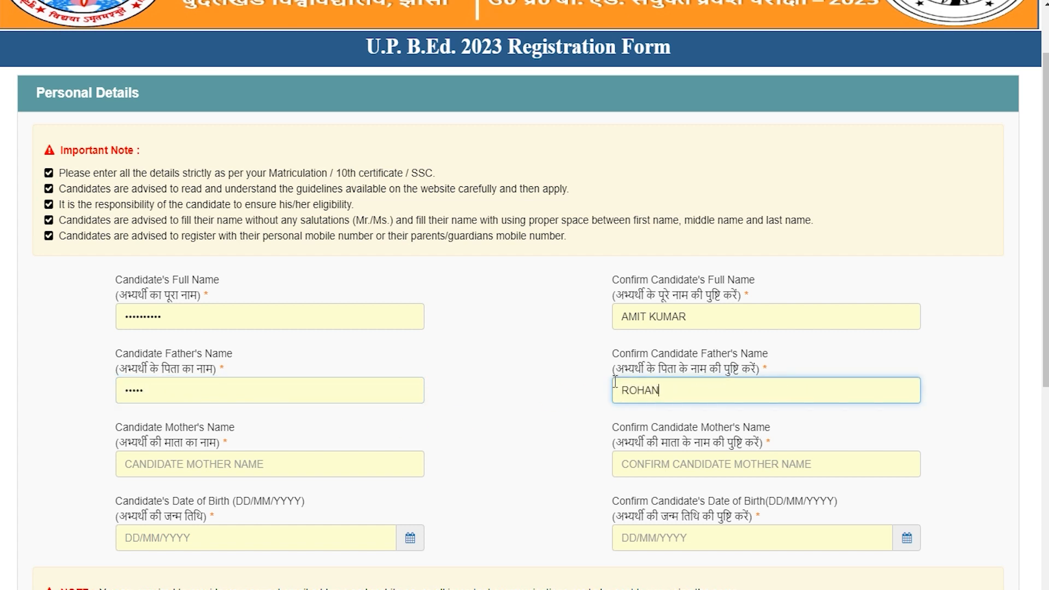
pyautogui.click(233, 474)
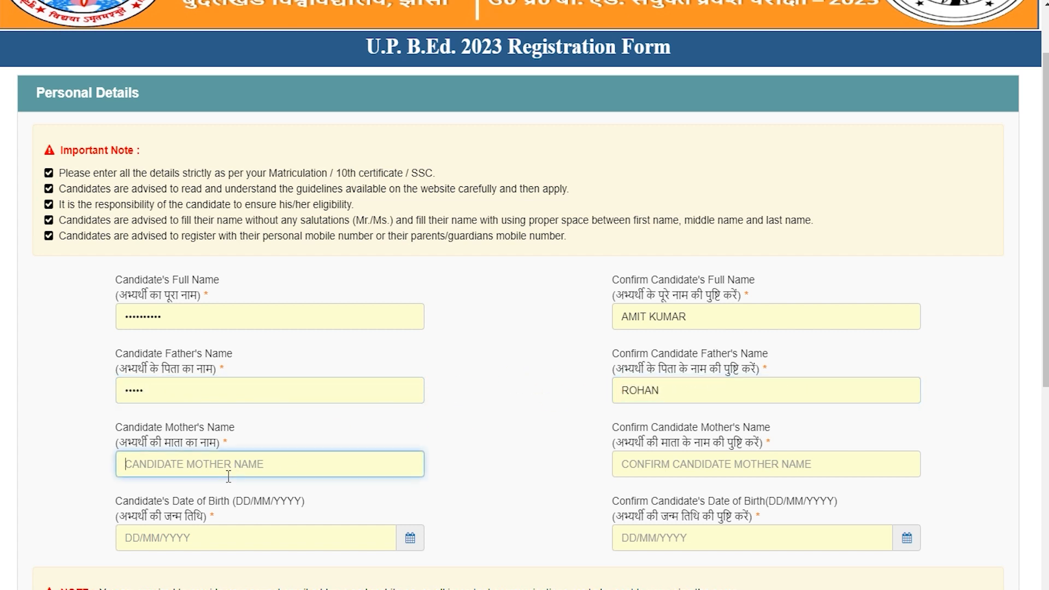
pyautogui.write('REENA')
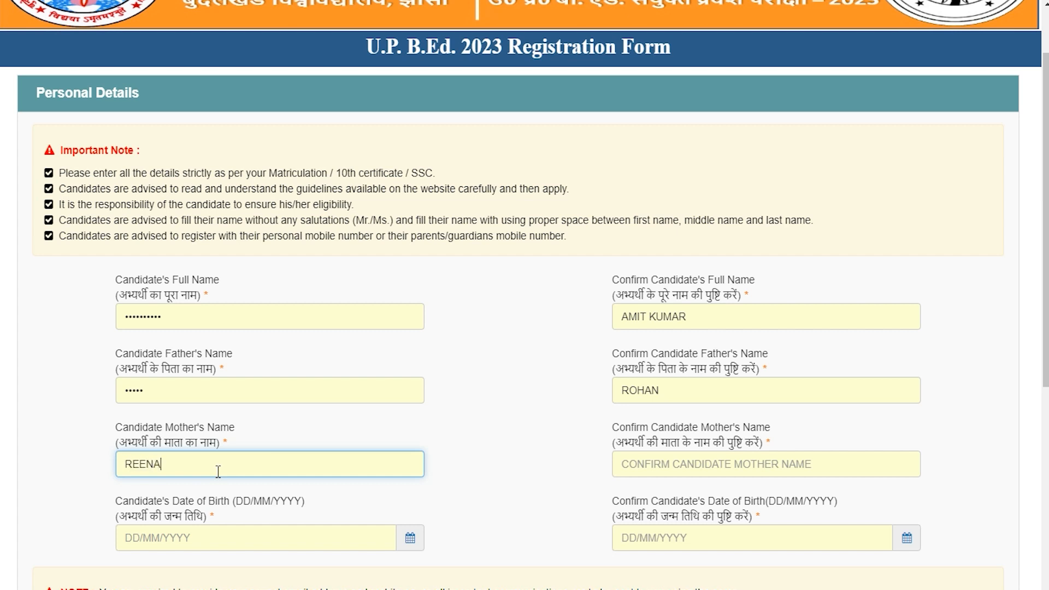
pyautogui.press('Tab')
pyautogui.write('R')
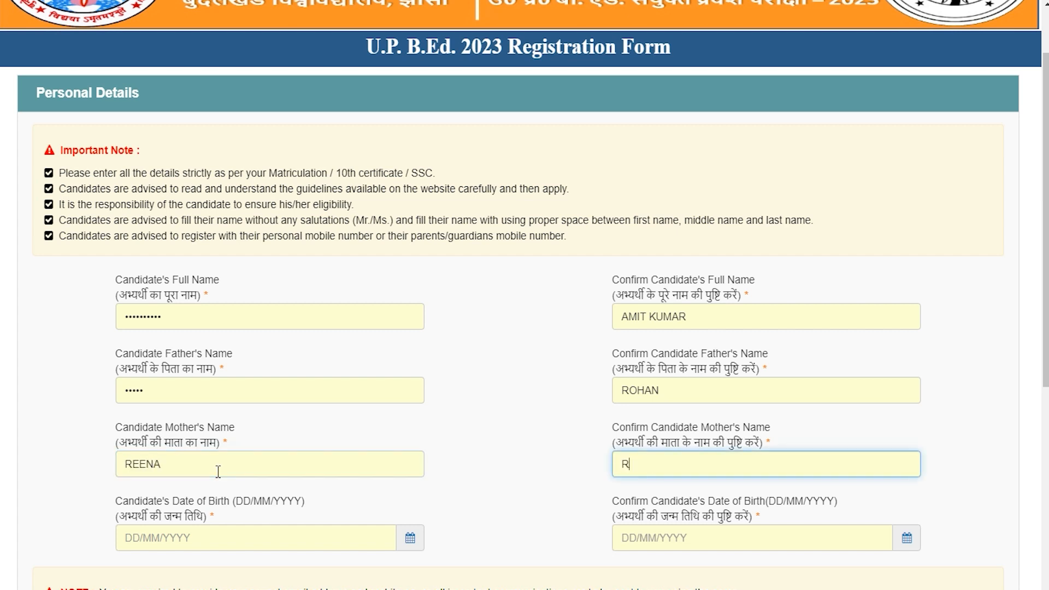
pyautogui.write('EEN')
pyautogui.scroll(-3, 280, 498)
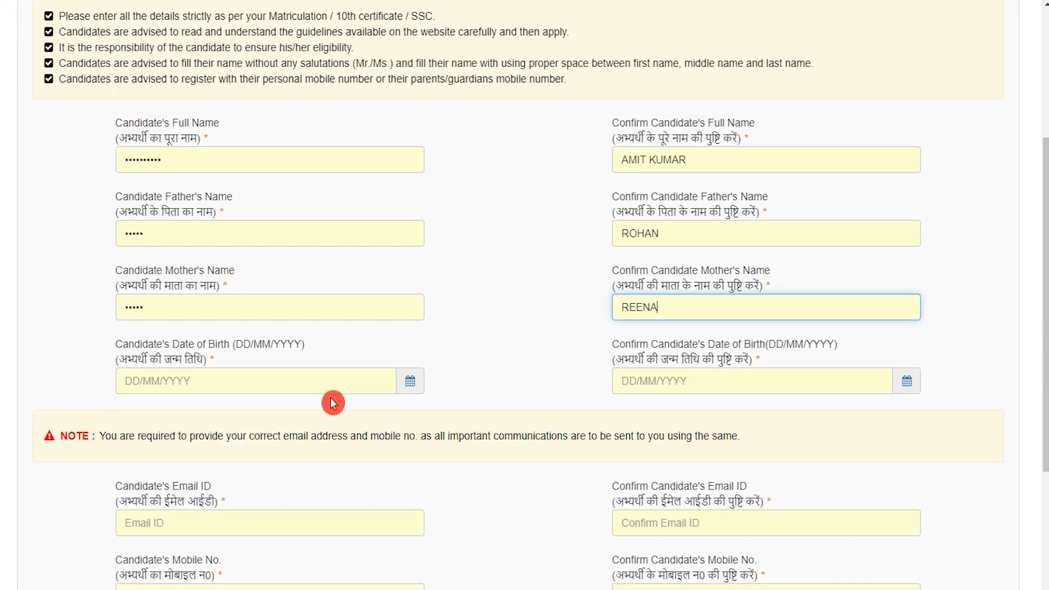
# Pick the date of birth from the calendar and dismiss the age restriction warning
pyautogui.click(410, 387)
pyautogui.click(197, 190)
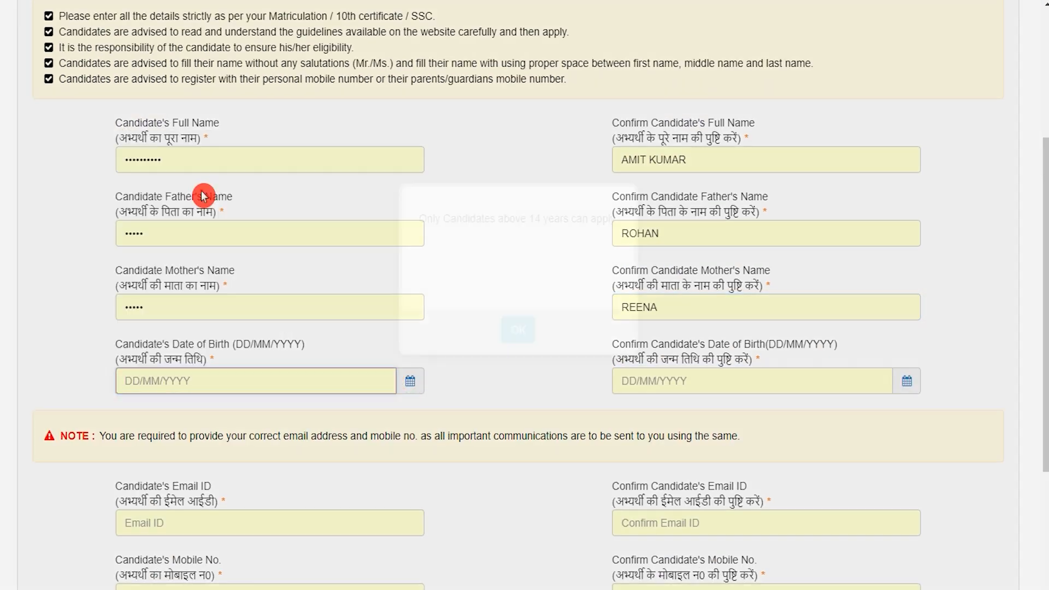
pyautogui.click(514, 330)
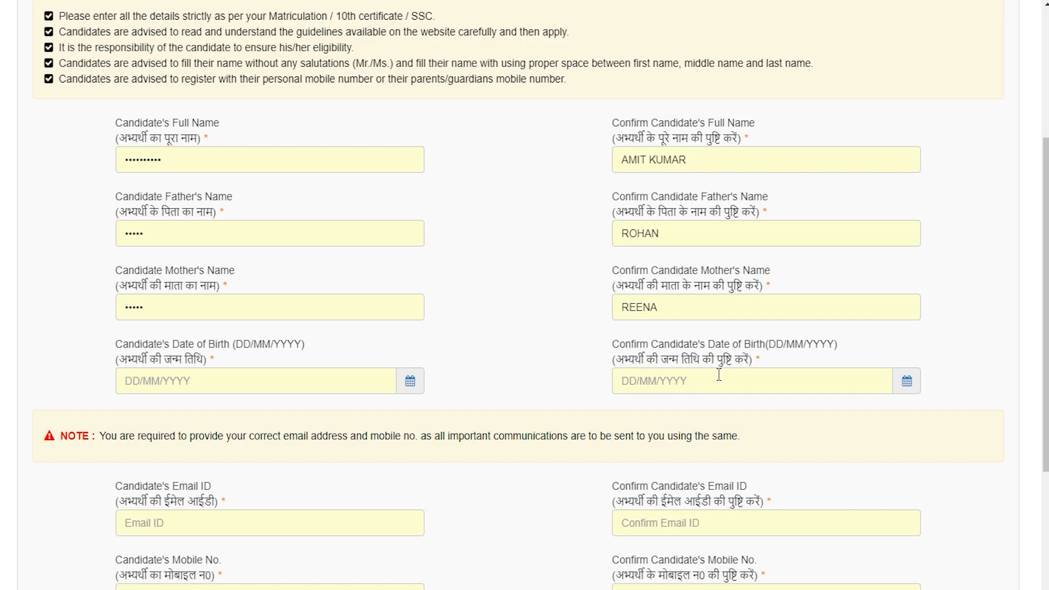
pyautogui.click(906, 381)
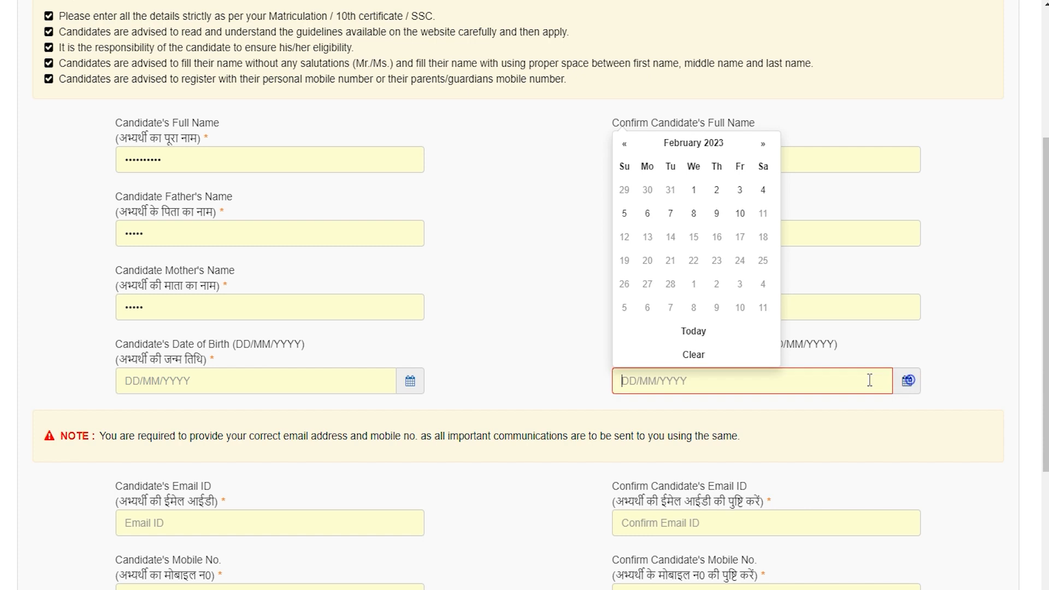
pyautogui.scroll(-4, 479, 427)
# Enter and confirm the candidate's e-mail, then request a mobile OTP and dismiss the fill-mobile-first warning
pyautogui.click(250, 283)
pyautogui.write('abc@gmail.com')
pyautogui.press('Tab')
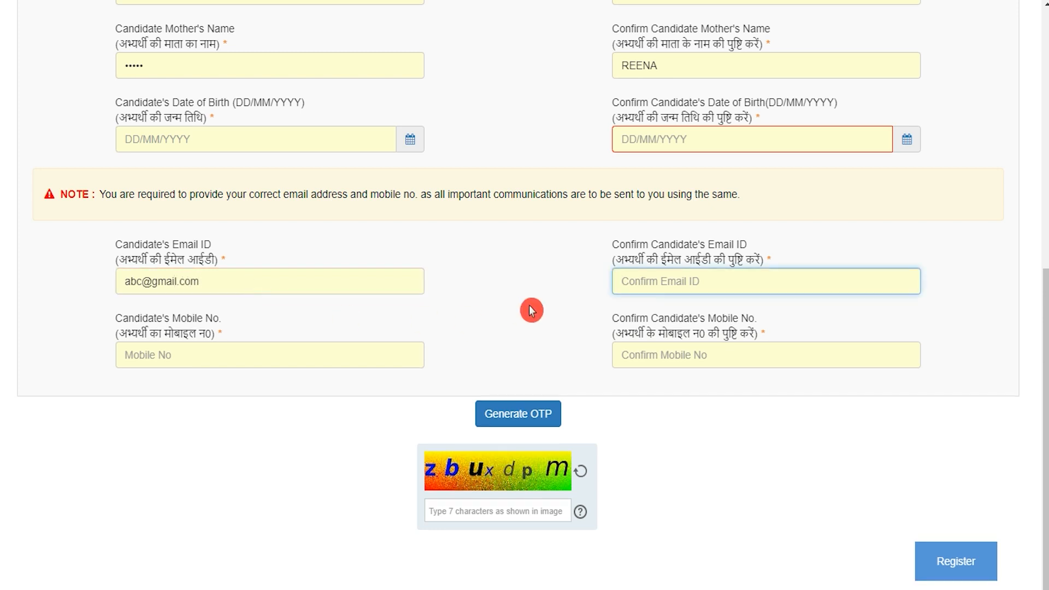
pyautogui.write('abc')
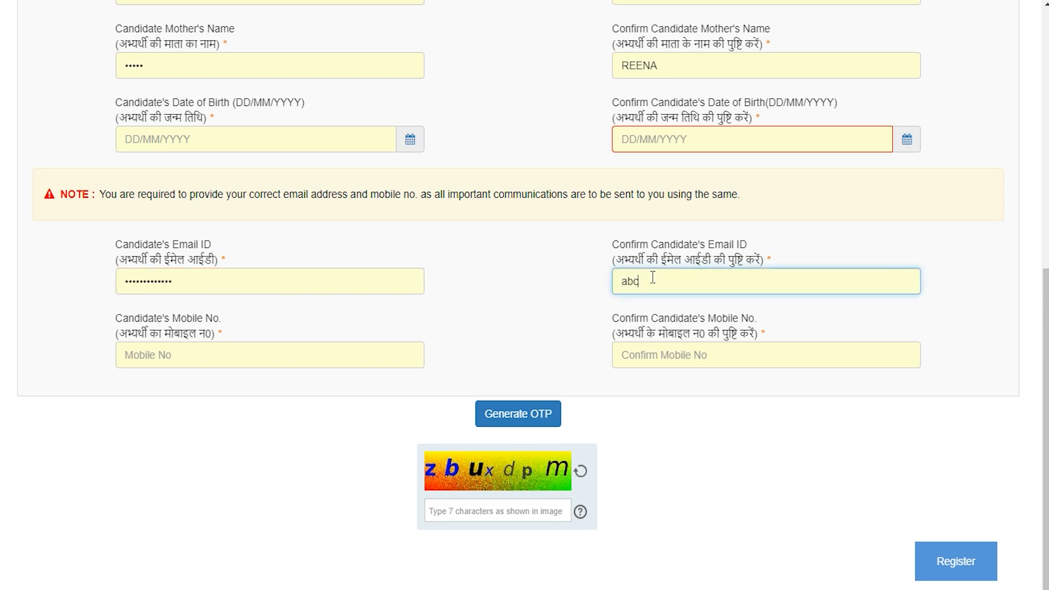
pyautogui.write('@gmail.com')
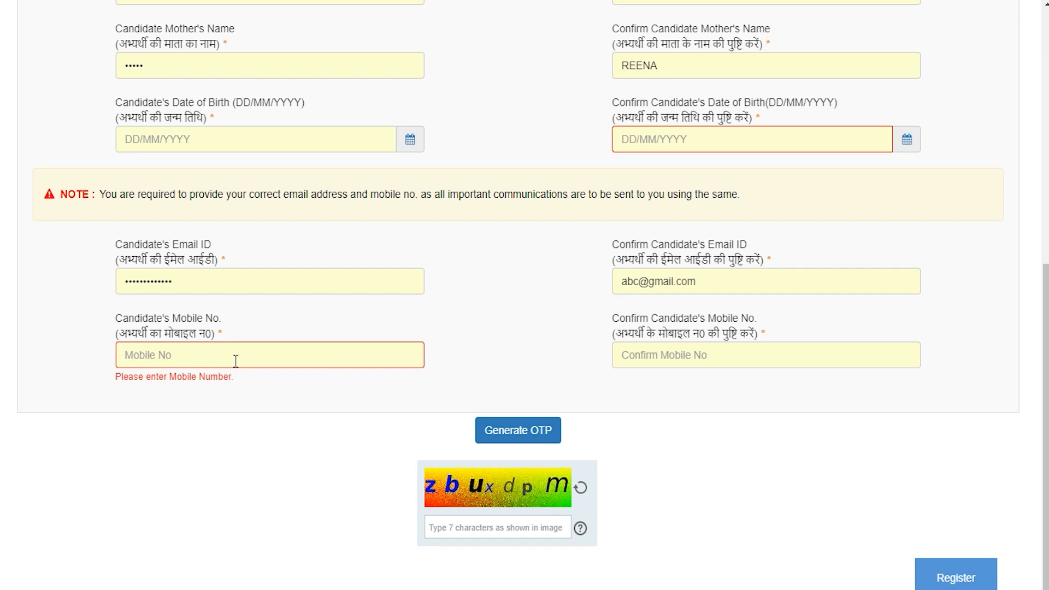
pyautogui.click(661, 356)
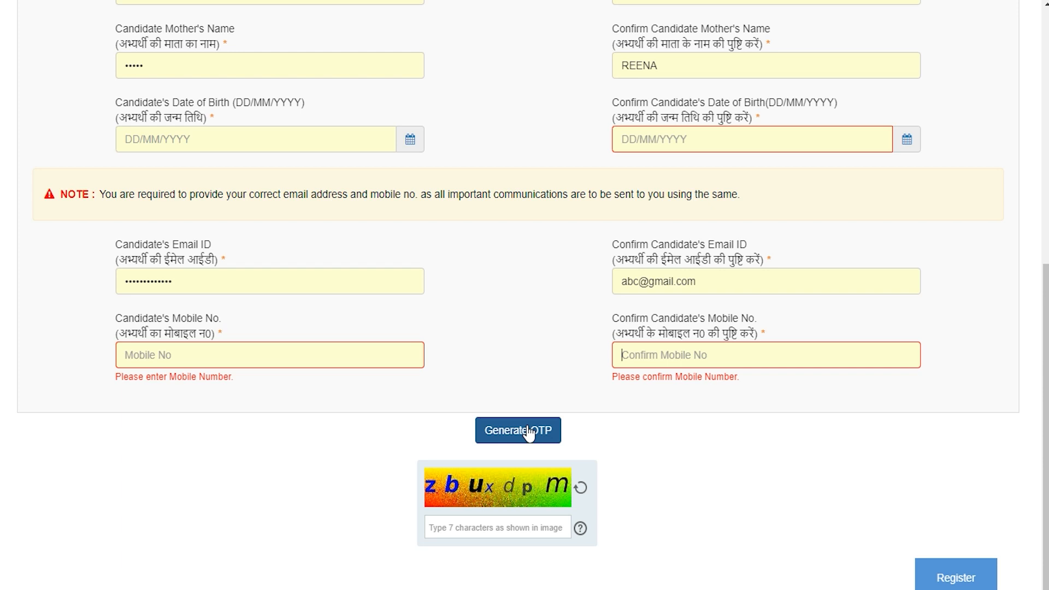
pyautogui.click(528, 434)
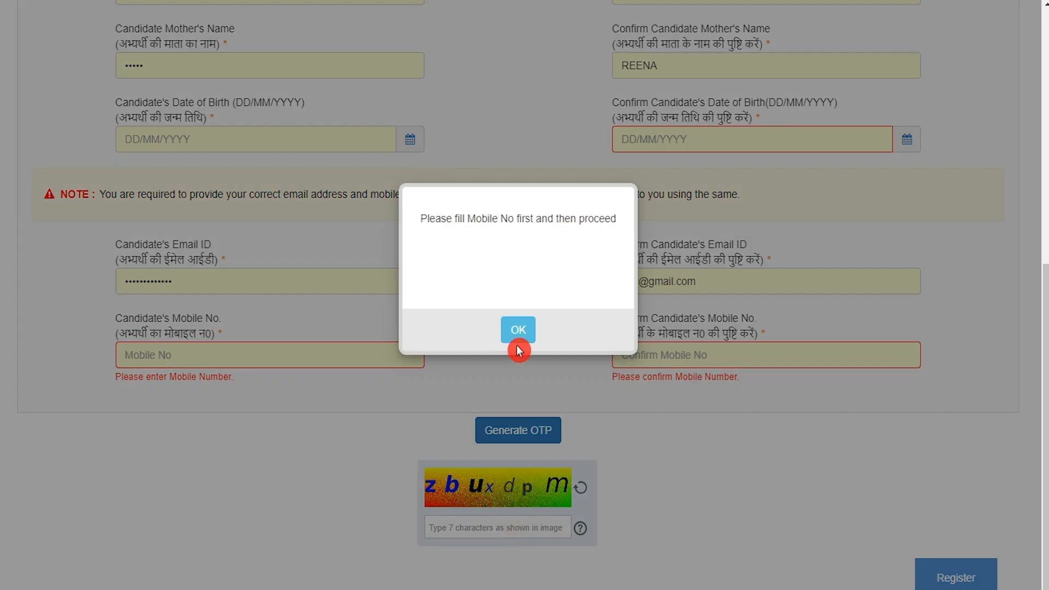
pyautogui.click(517, 328)
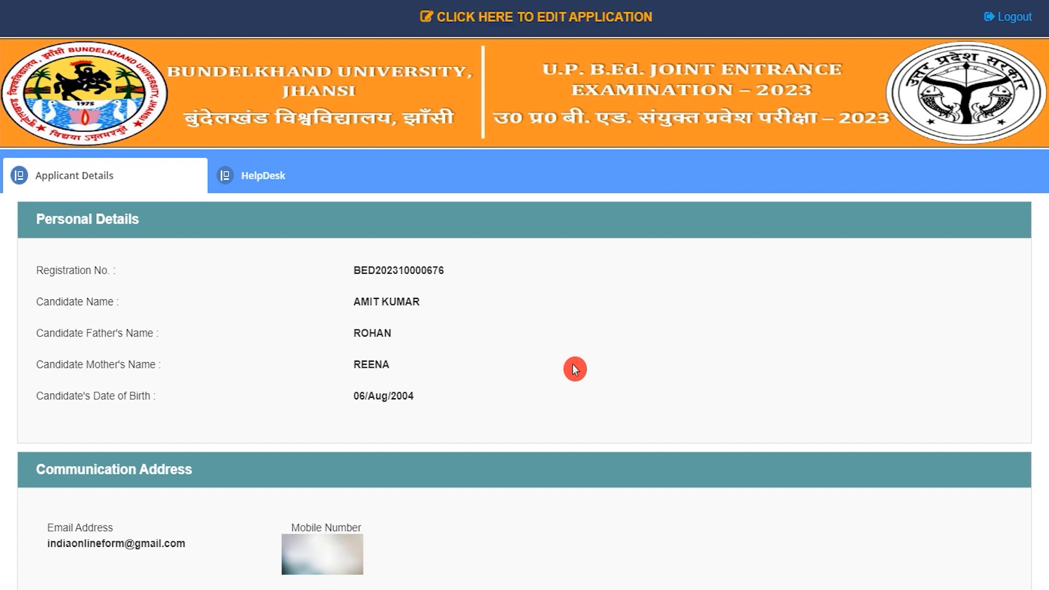
# Open the application for editing and set gender Male, Unmarried, nationality Indian, domicile UP
pyautogui.click(583, 25)
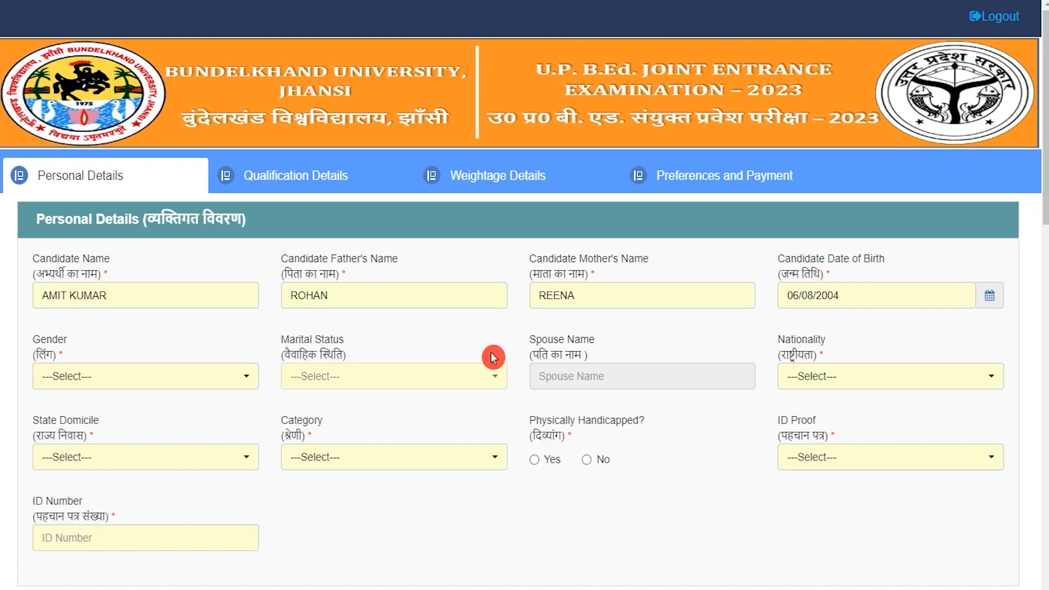
pyautogui.moveTo(37, 218); pyautogui.dragTo(134, 219)
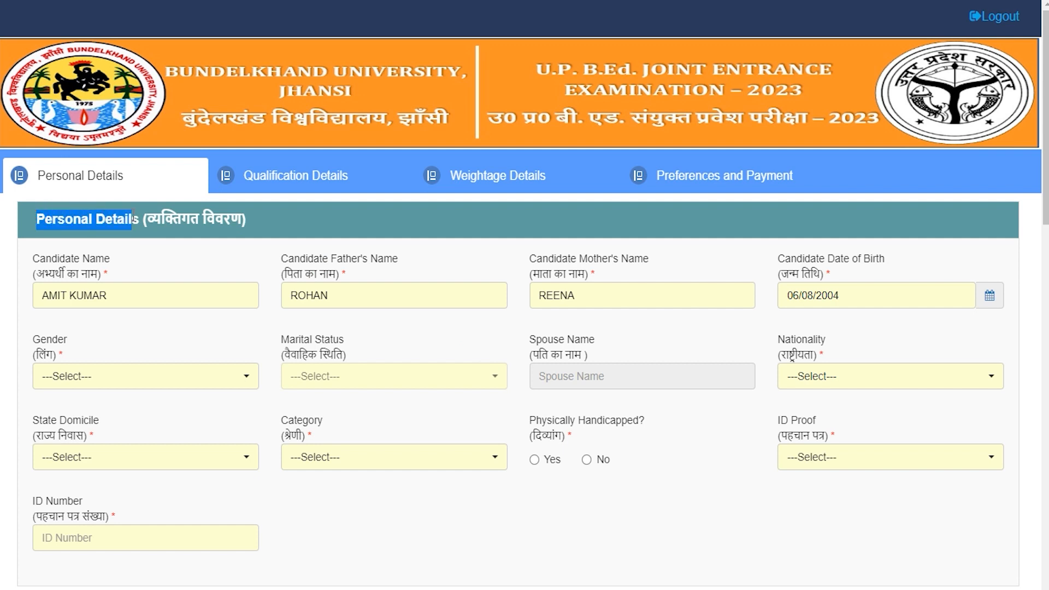
pyautogui.click(113, 385)
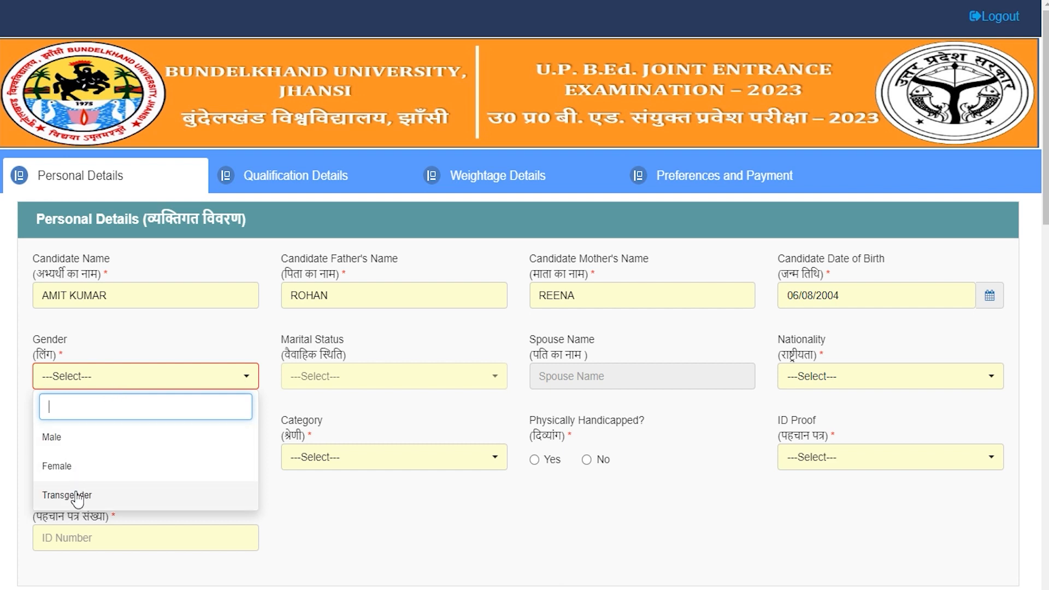
pyautogui.click(51, 437)
pyautogui.click(343, 375)
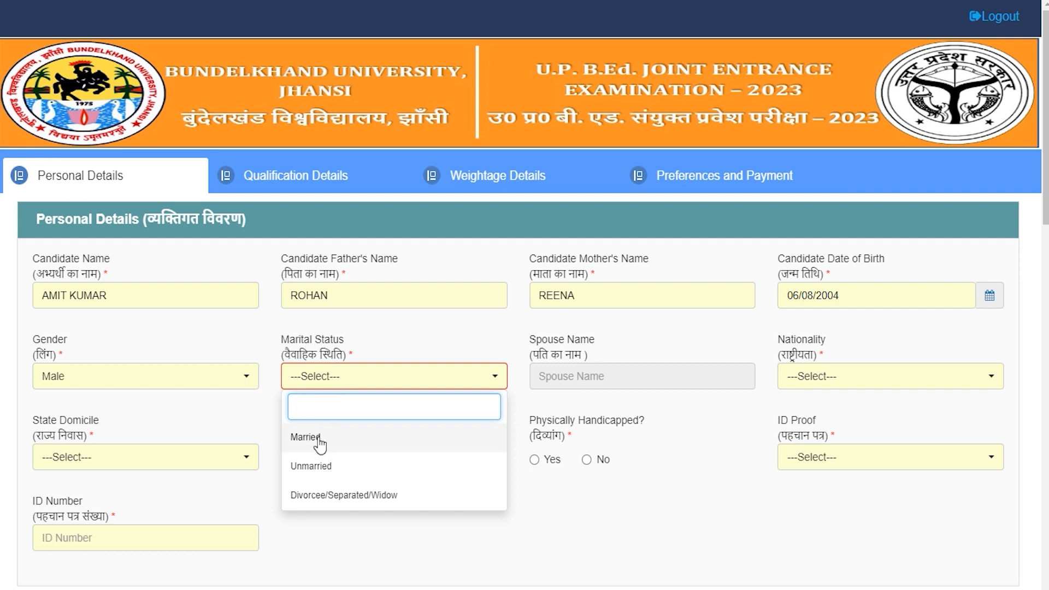
pyautogui.click(320, 464)
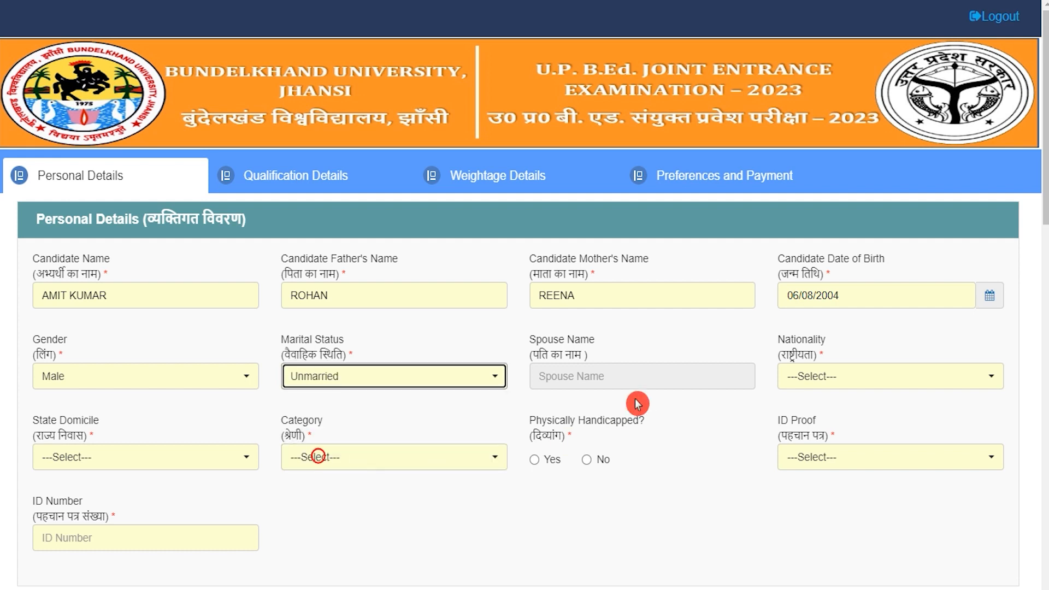
pyautogui.click(378, 373)
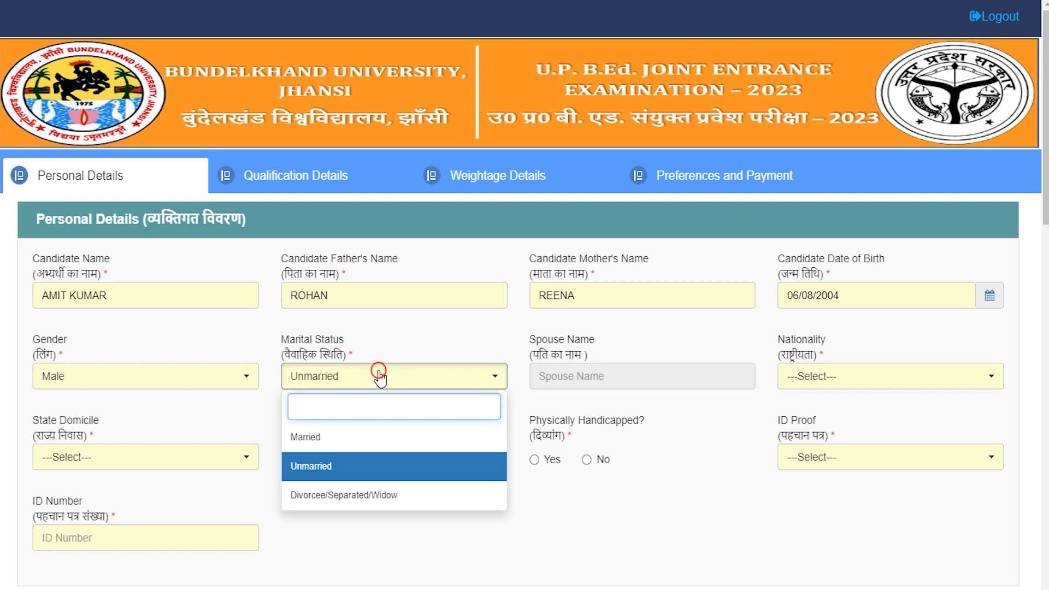
pyautogui.click(580, 374)
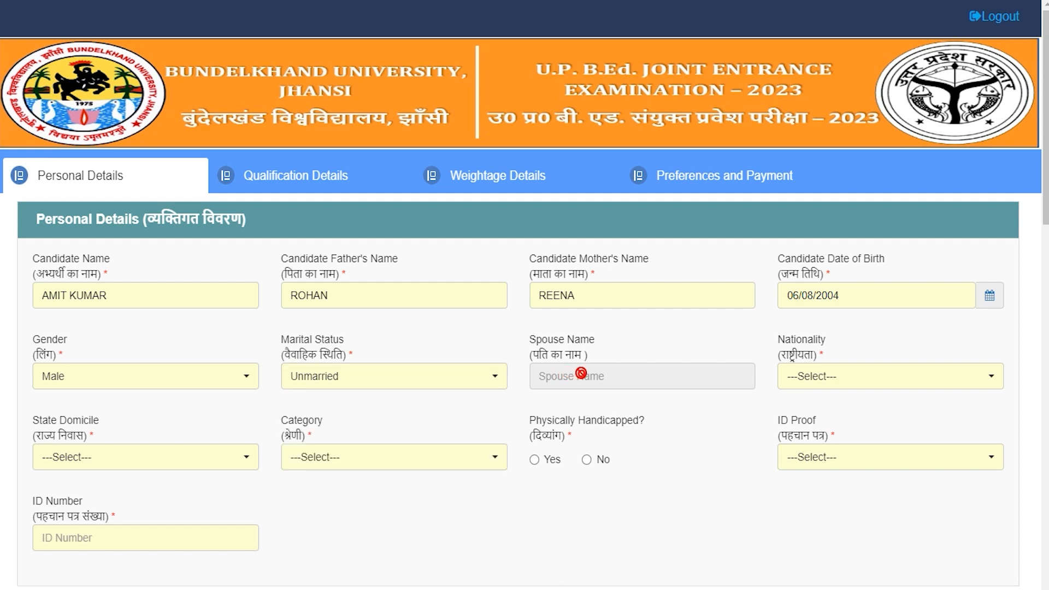
pyautogui.click(824, 373)
pyautogui.click(817, 436)
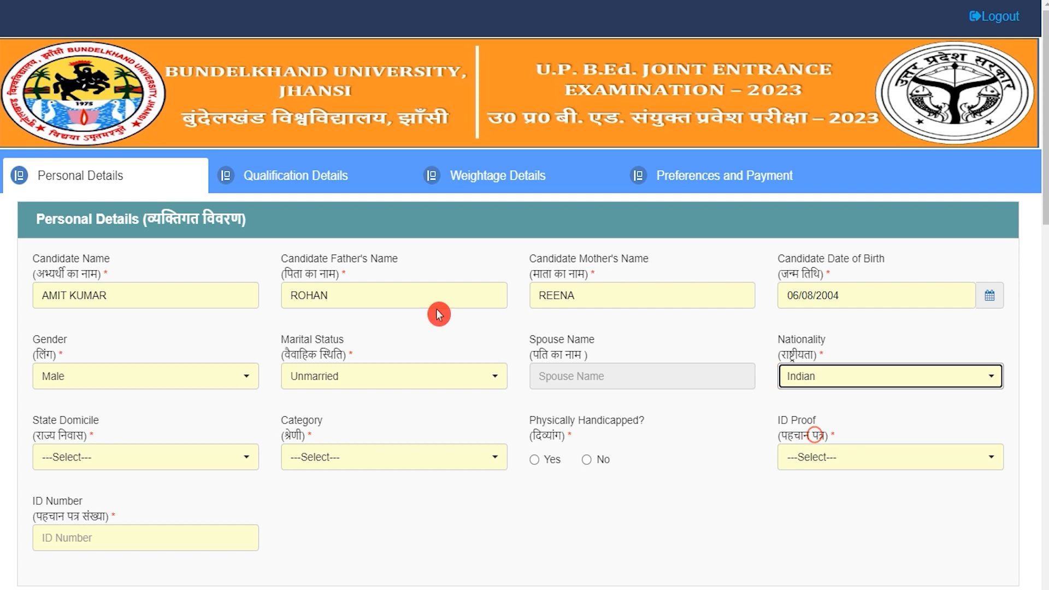
pyautogui.click(136, 470)
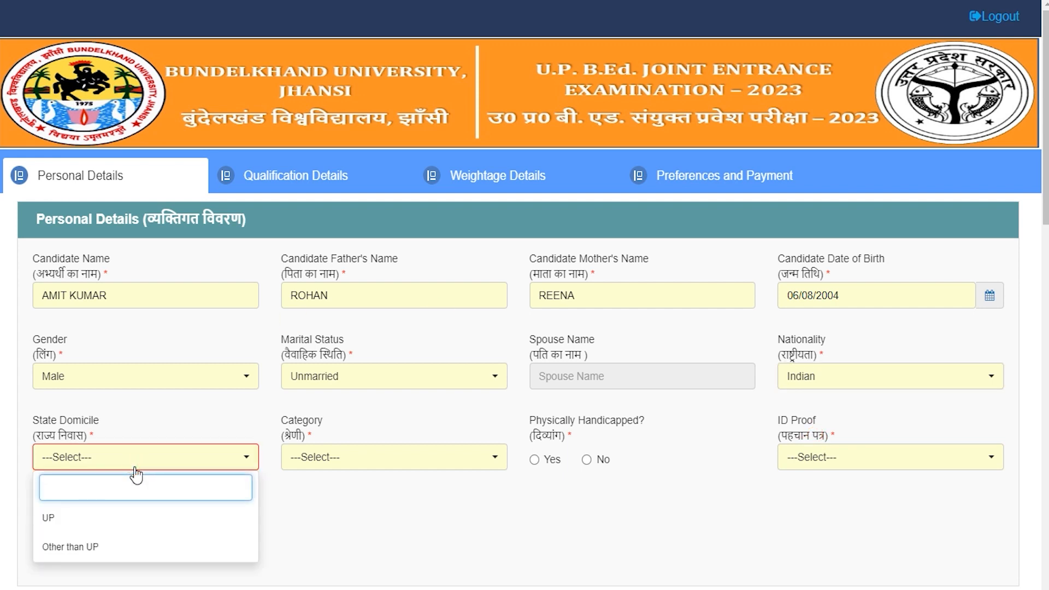
pyautogui.click(75, 523)
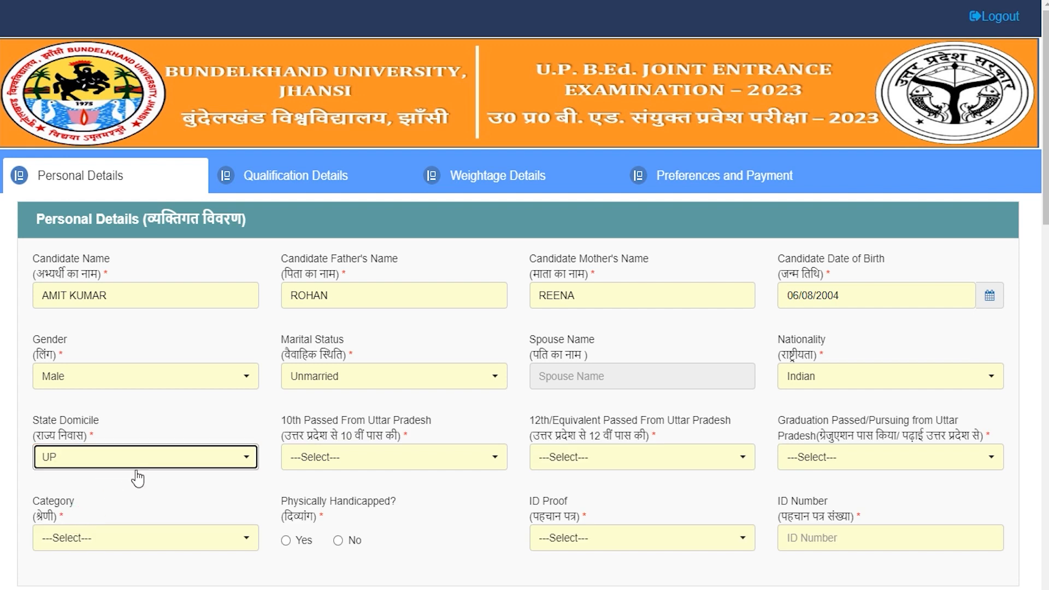
# Answer Yes for 10th, 12th and graduation passed from UP, and set category SC
pyautogui.click(376, 461)
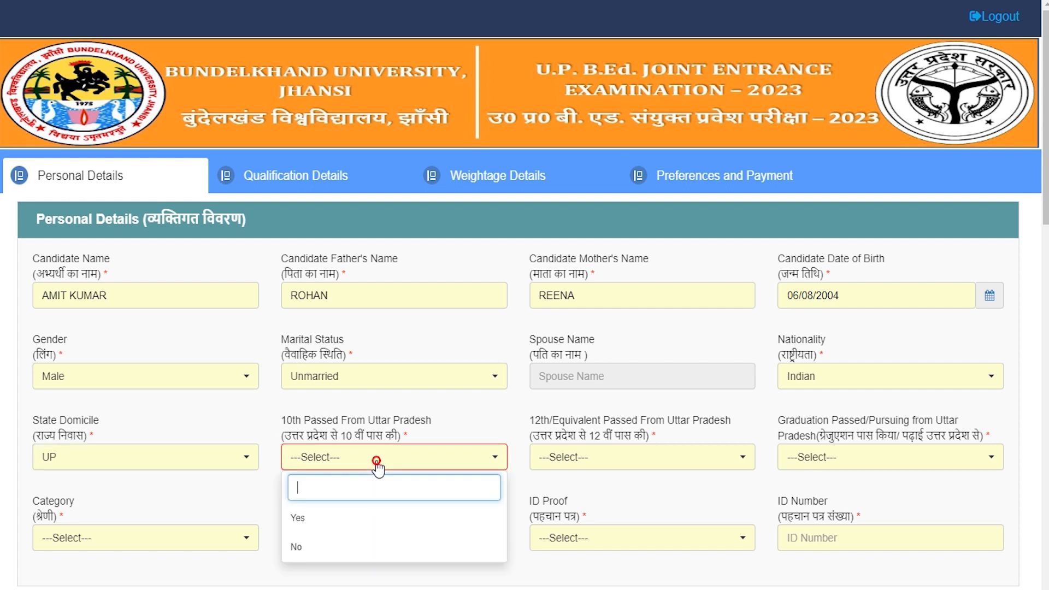
pyautogui.click(315, 522)
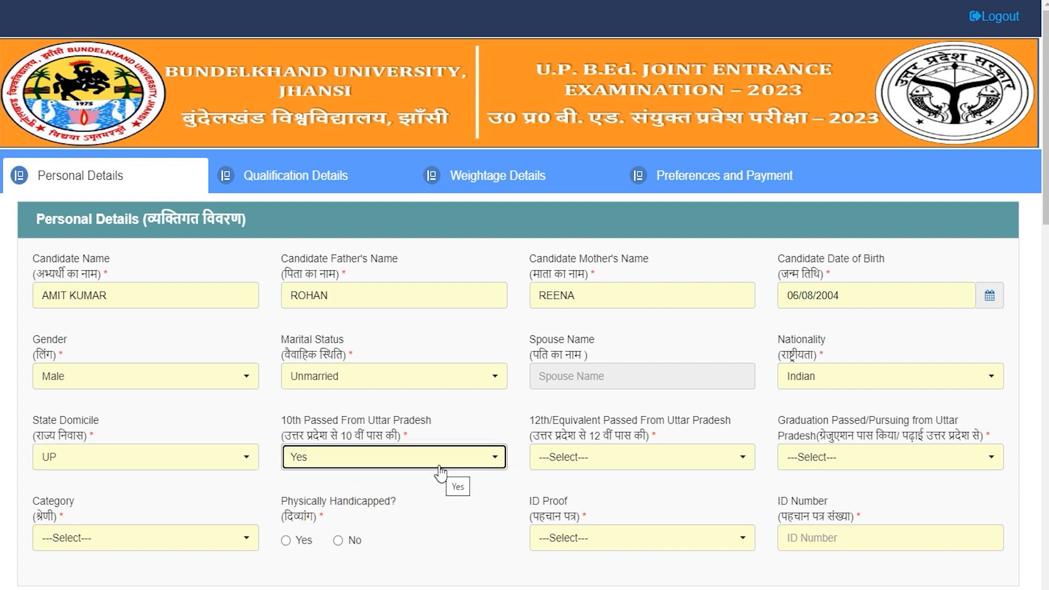
pyautogui.click(607, 463)
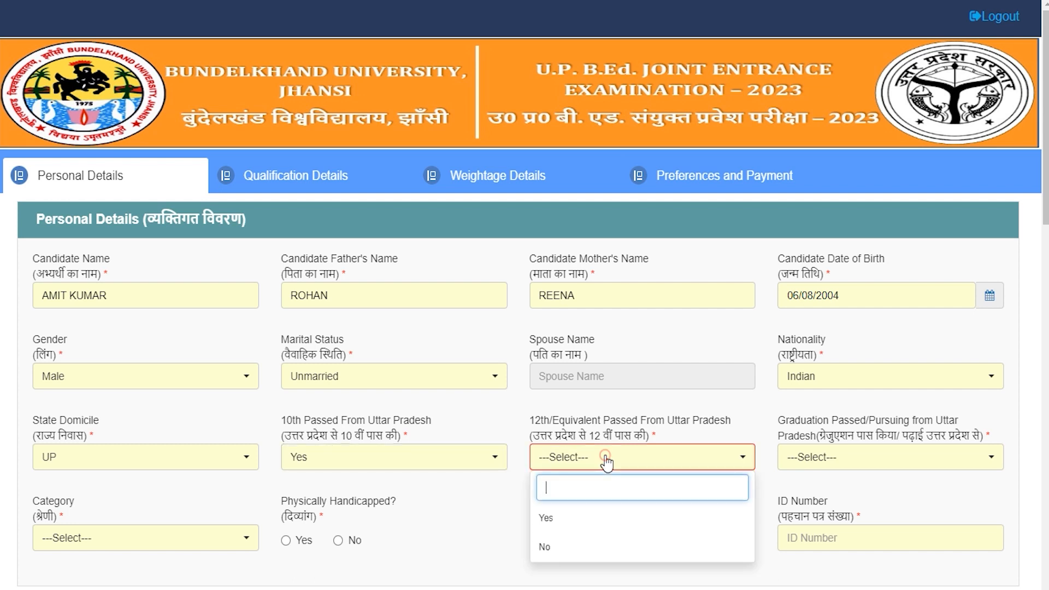
pyautogui.click(567, 517)
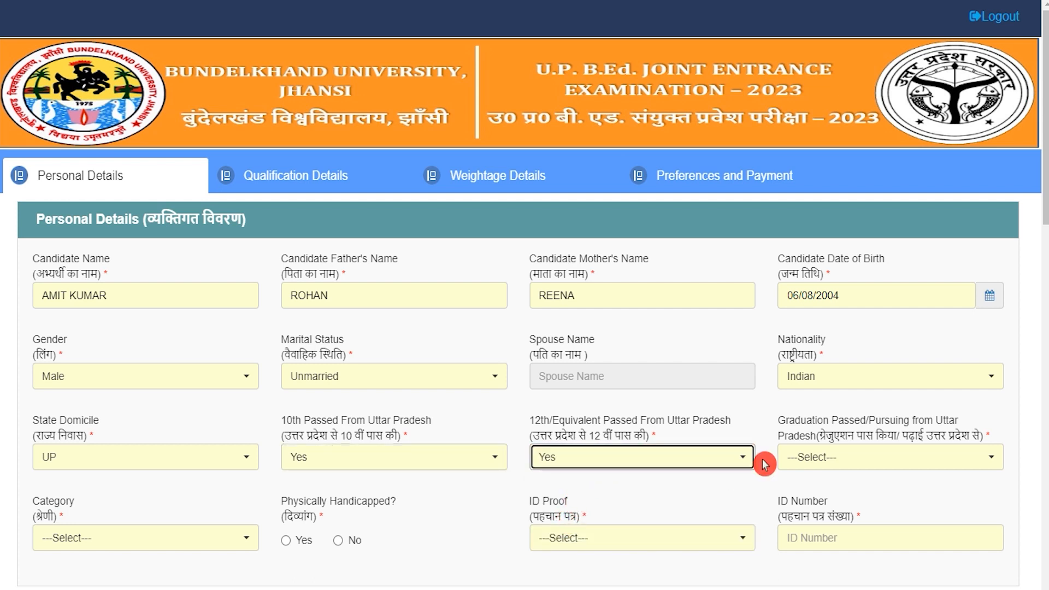
pyautogui.click(862, 464)
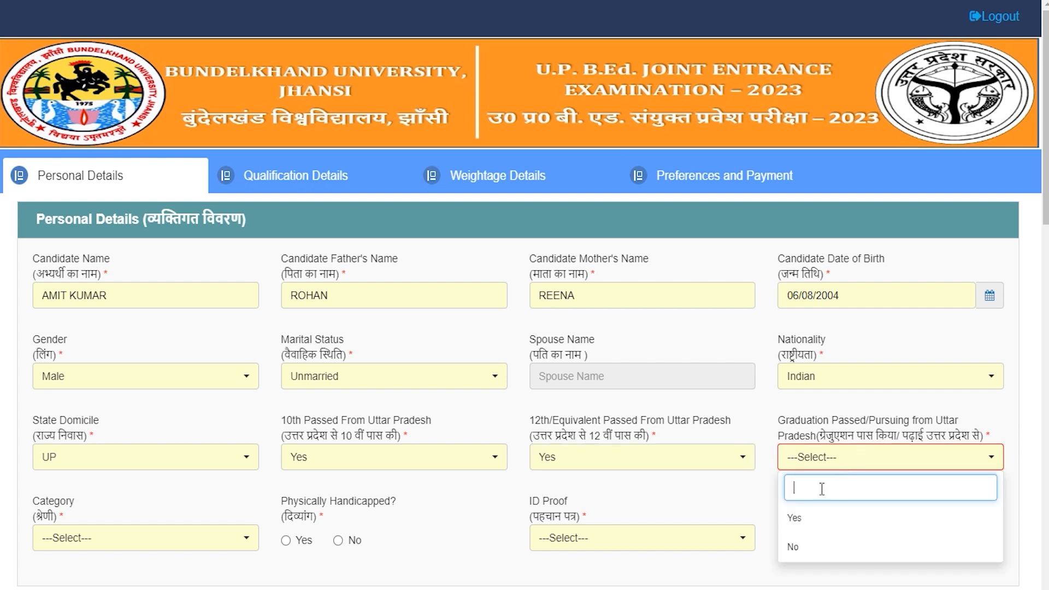
pyautogui.click(814, 517)
pyautogui.click(818, 456)
pyautogui.click(801, 547)
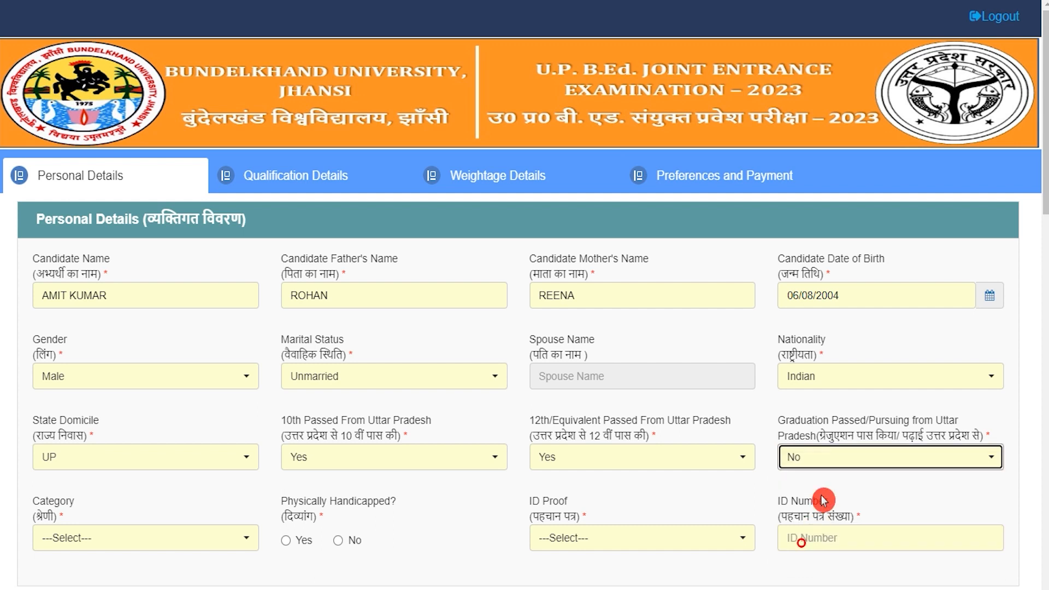
pyautogui.click(823, 459)
pyautogui.click(801, 515)
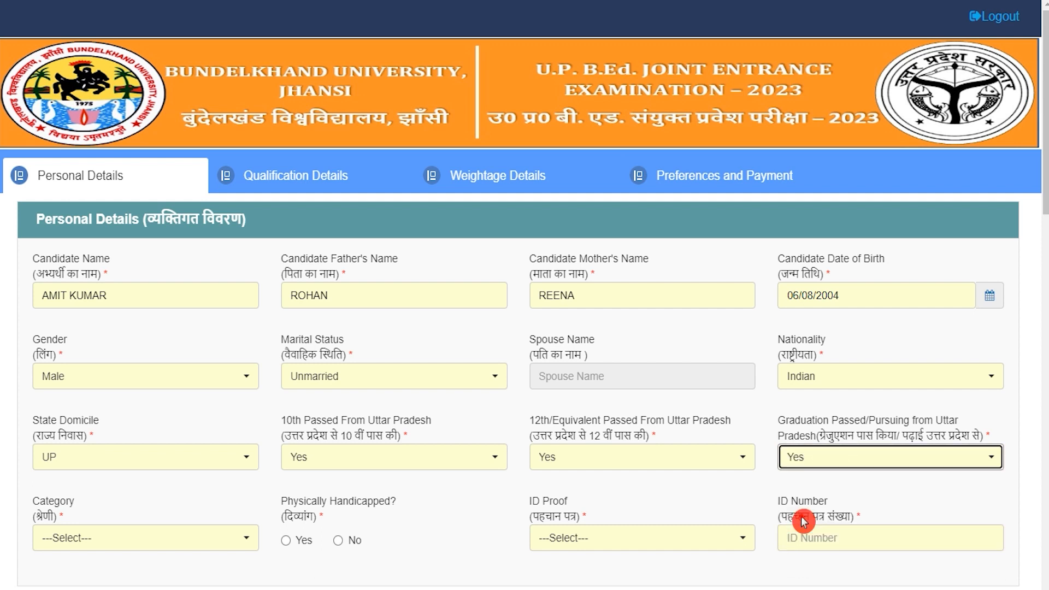
pyautogui.click(164, 540)
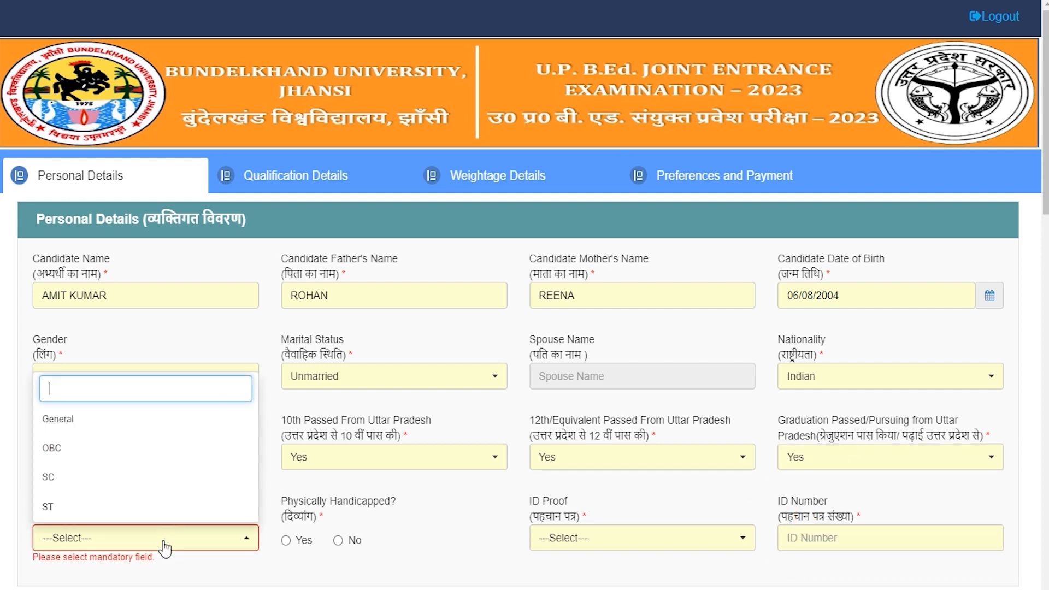
pyautogui.click(62, 477)
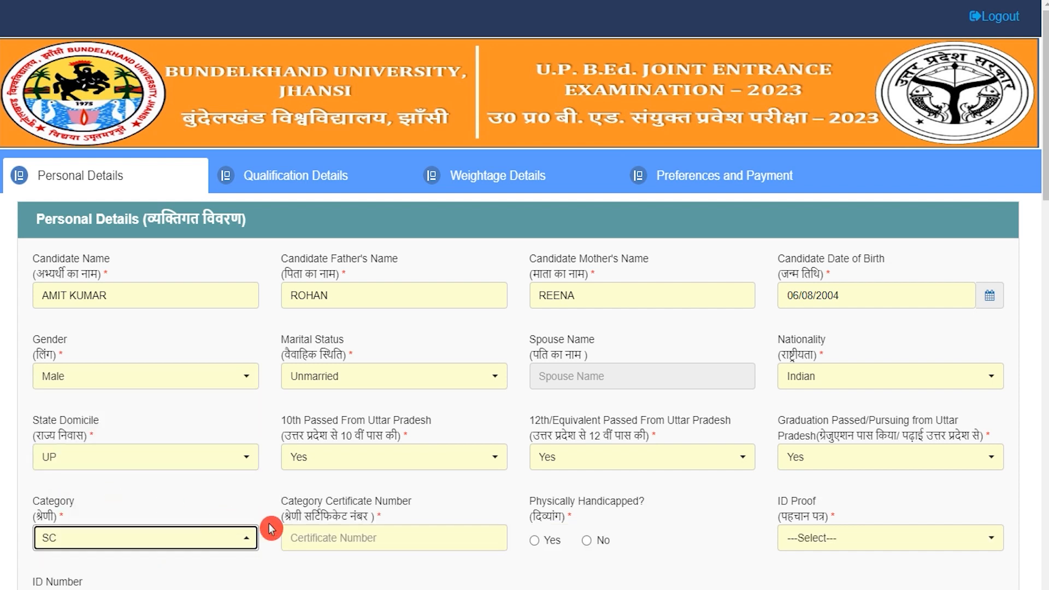
# Enter the category certificate number and mark Physically Handicapped as No
pyautogui.scroll(-3, 344, 564)
pyautogui.click(328, 384)
pyautogui.write('748596')
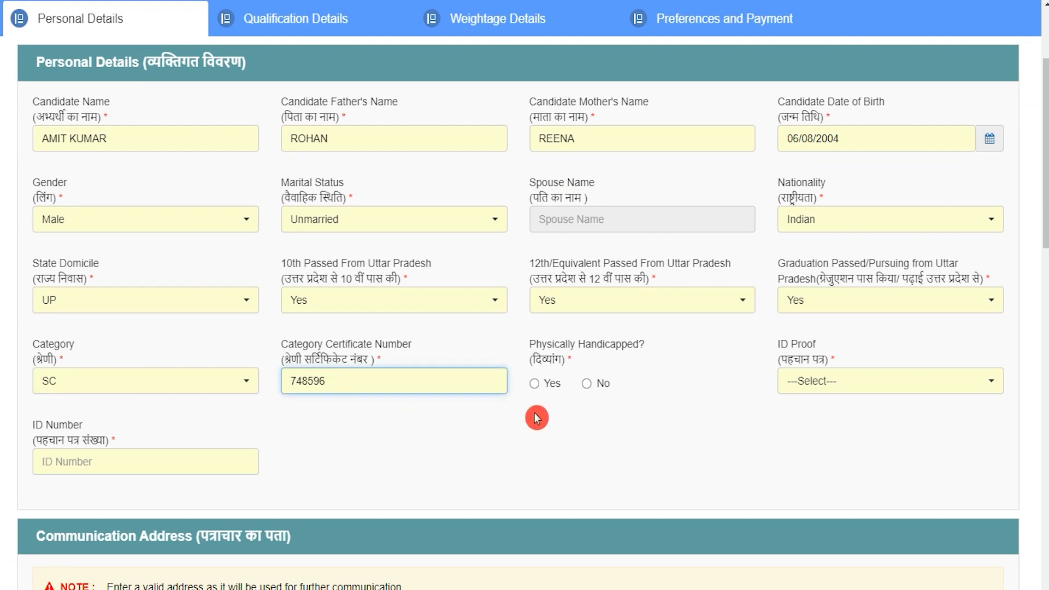
pyautogui.moveTo(547, 344); pyautogui.dragTo(609, 344)
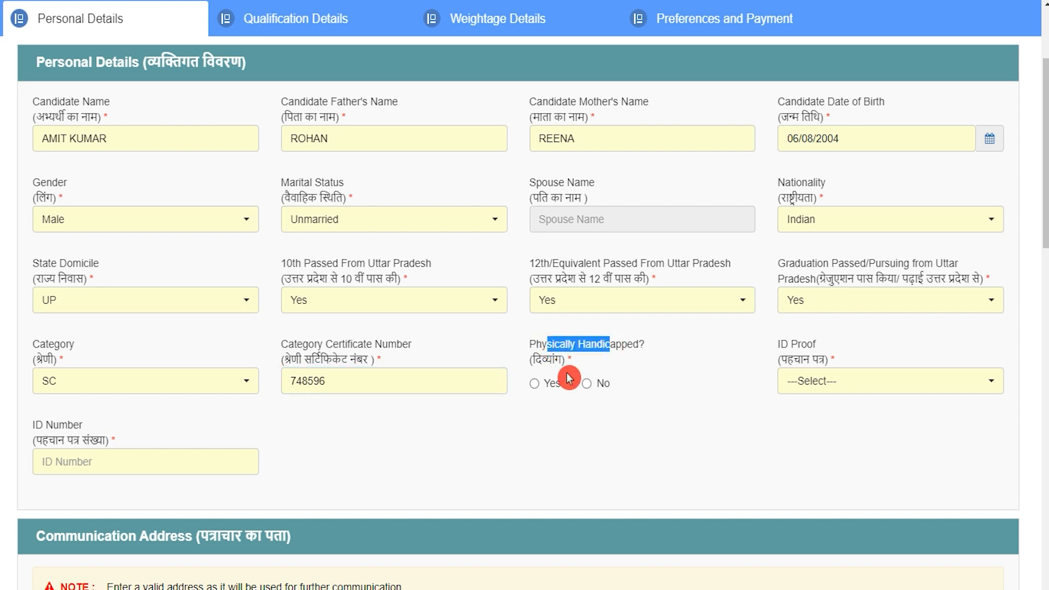
pyautogui.click(535, 385)
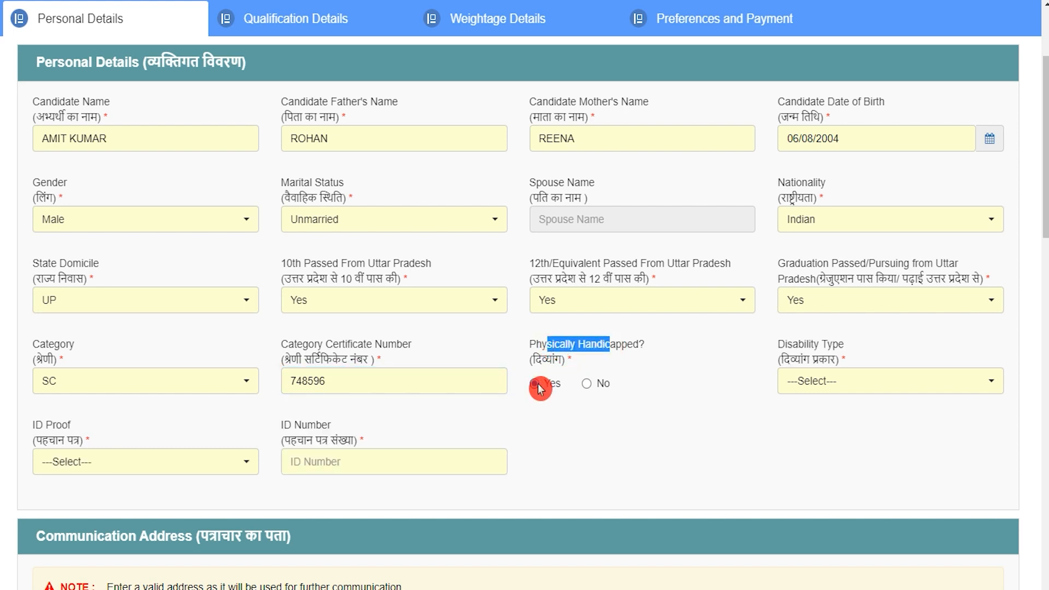
pyautogui.click(814, 385)
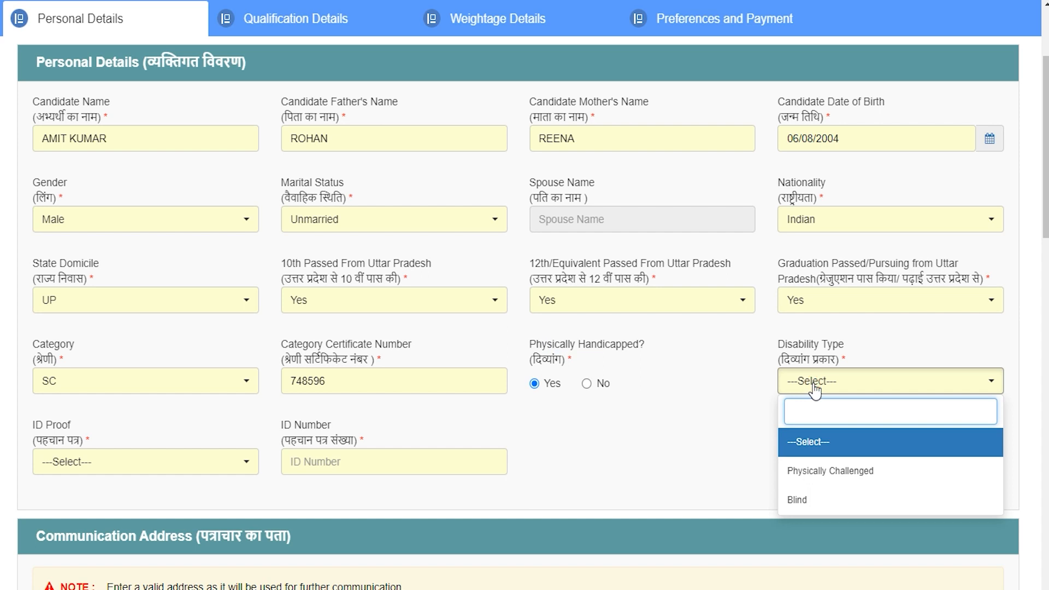
pyautogui.click(814, 389)
pyautogui.moveTo(647, 379); pyautogui.dragTo(589, 387)
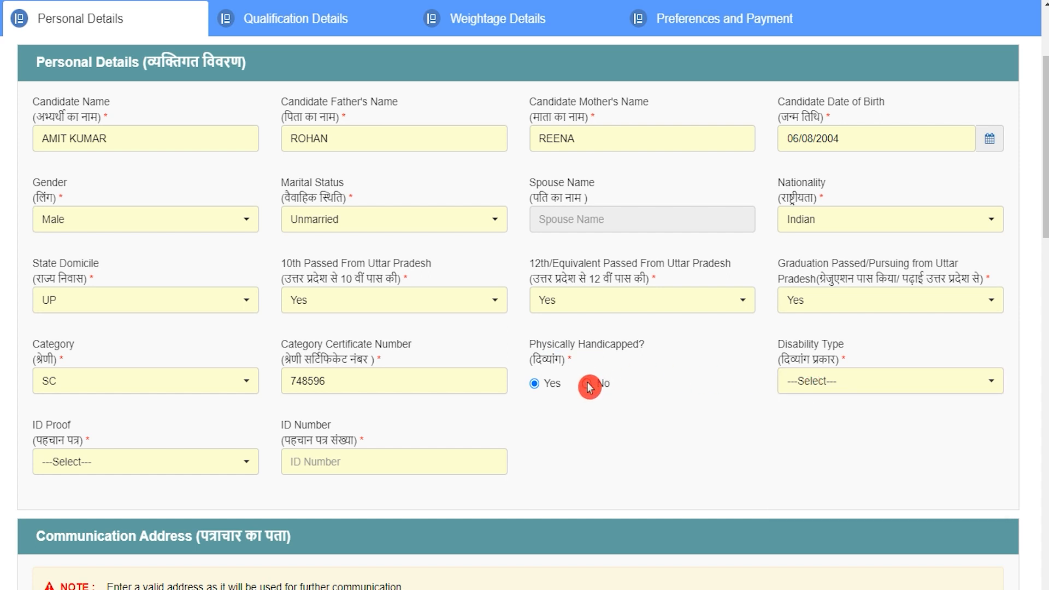
pyautogui.click(590, 387)
# Choose Voter Id as the ID proof and enter the ID number
pyautogui.click(814, 381)
pyautogui.click(778, 435)
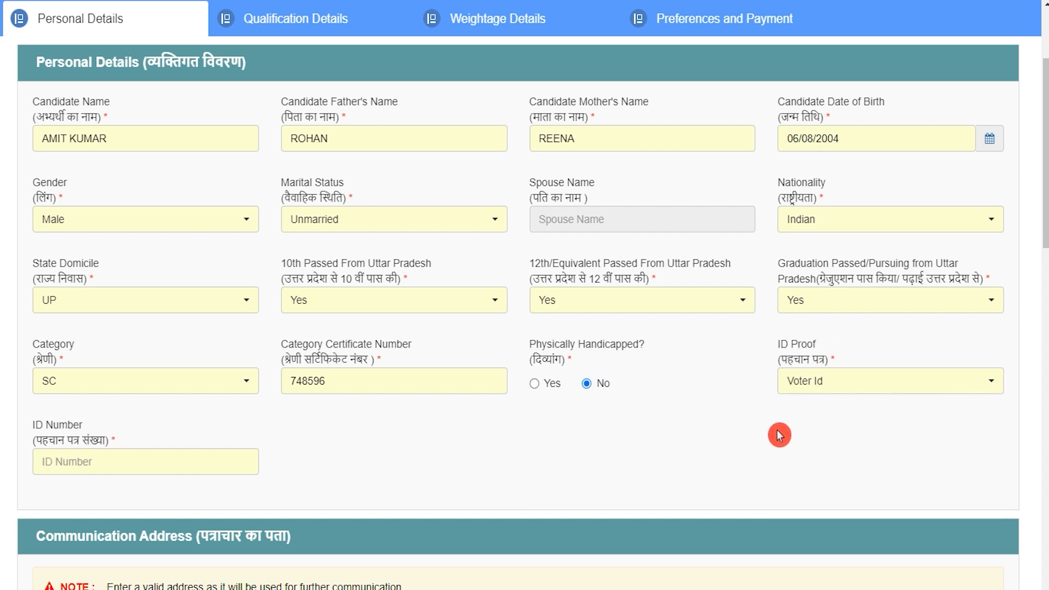
pyautogui.click(816, 382)
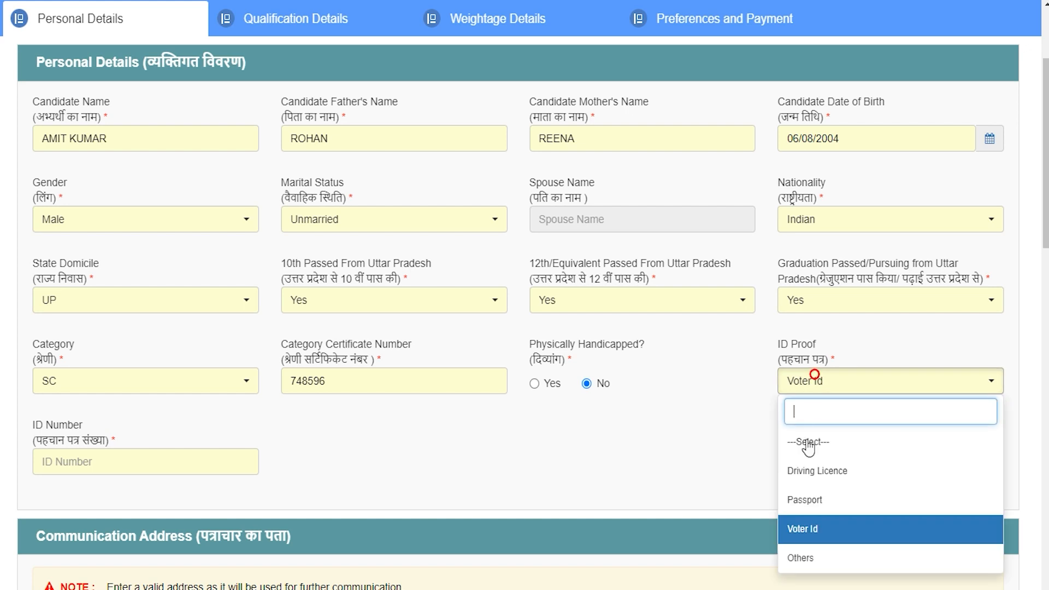
pyautogui.click(810, 528)
pyautogui.click(187, 451)
pyautogui.scroll(-5, 242, 217)
pyautogui.click(242, 217)
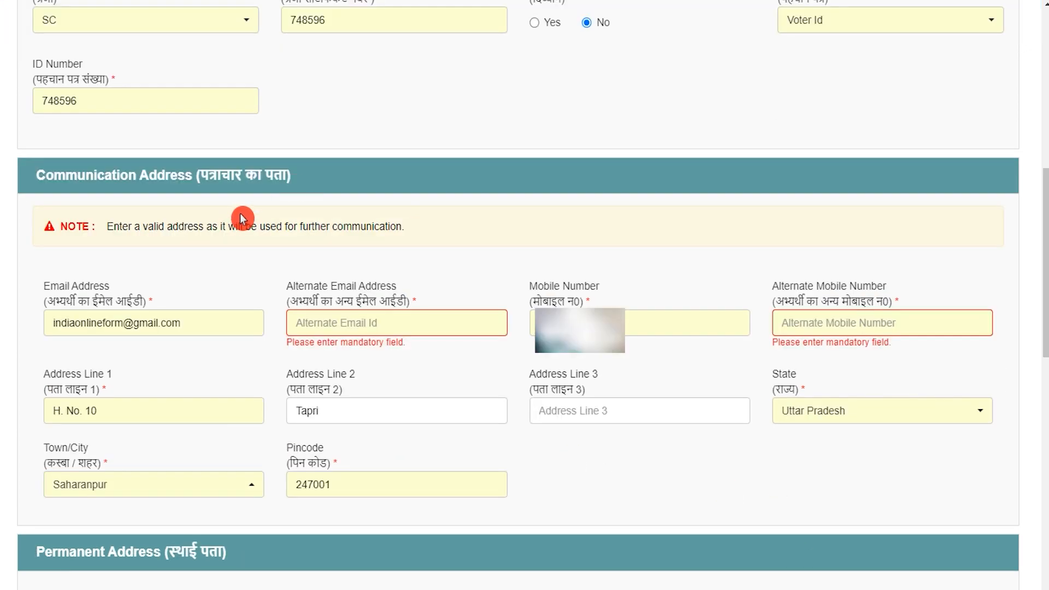
pyautogui.moveTo(65, 173); pyautogui.dragTo(200, 174)
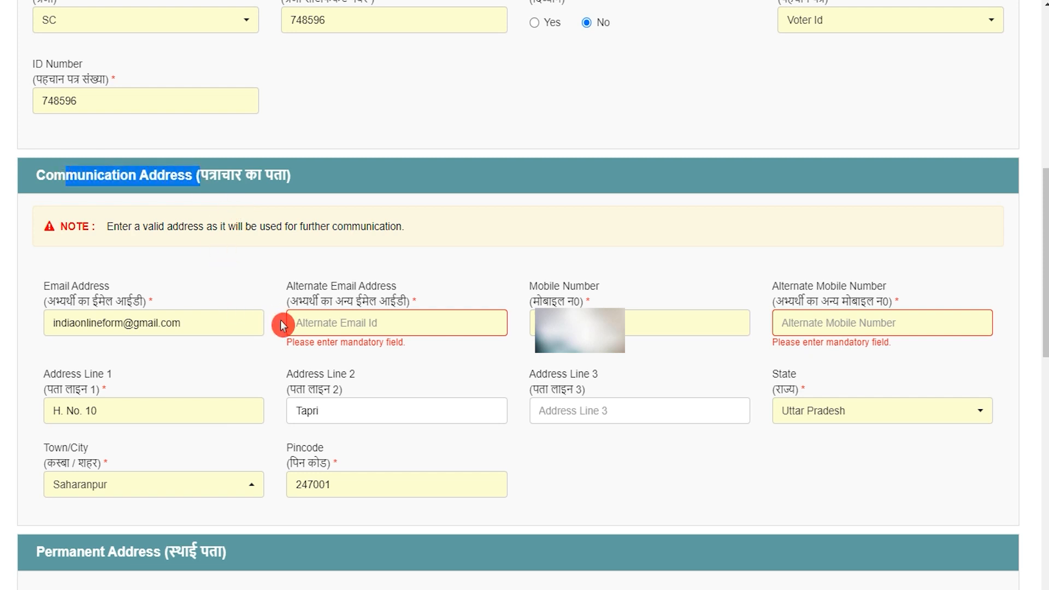
pyautogui.click(342, 322)
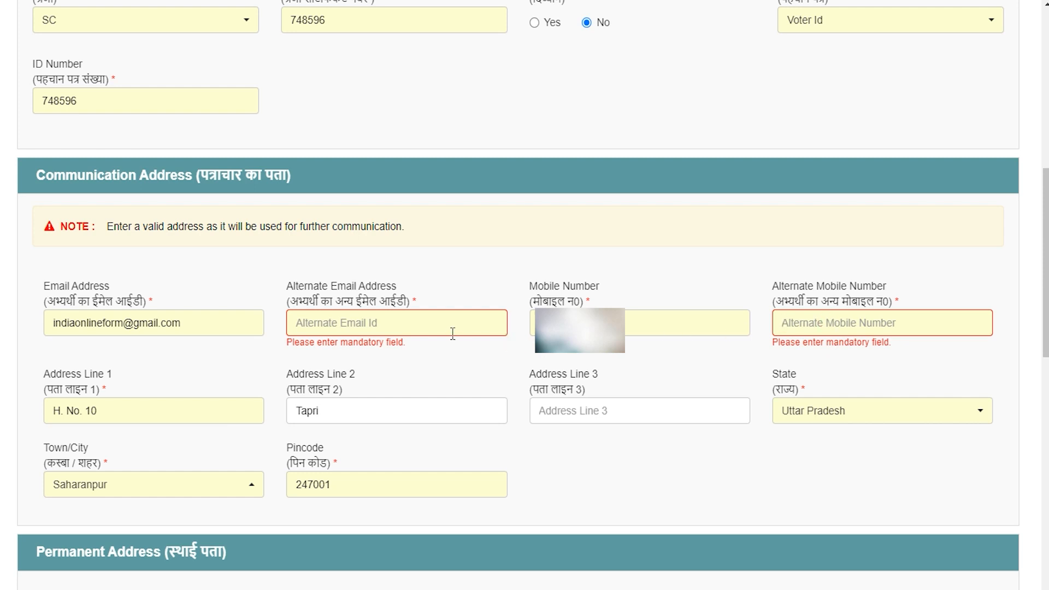
pyautogui.click(164, 407)
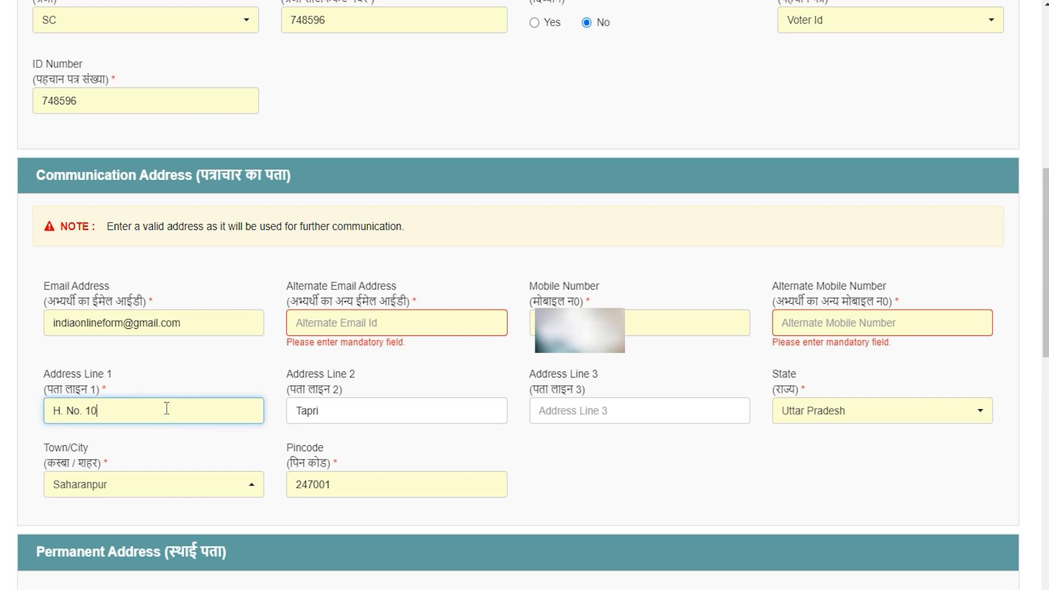
pyautogui.click(165, 407)
pyautogui.click(333, 409)
pyautogui.click(822, 413)
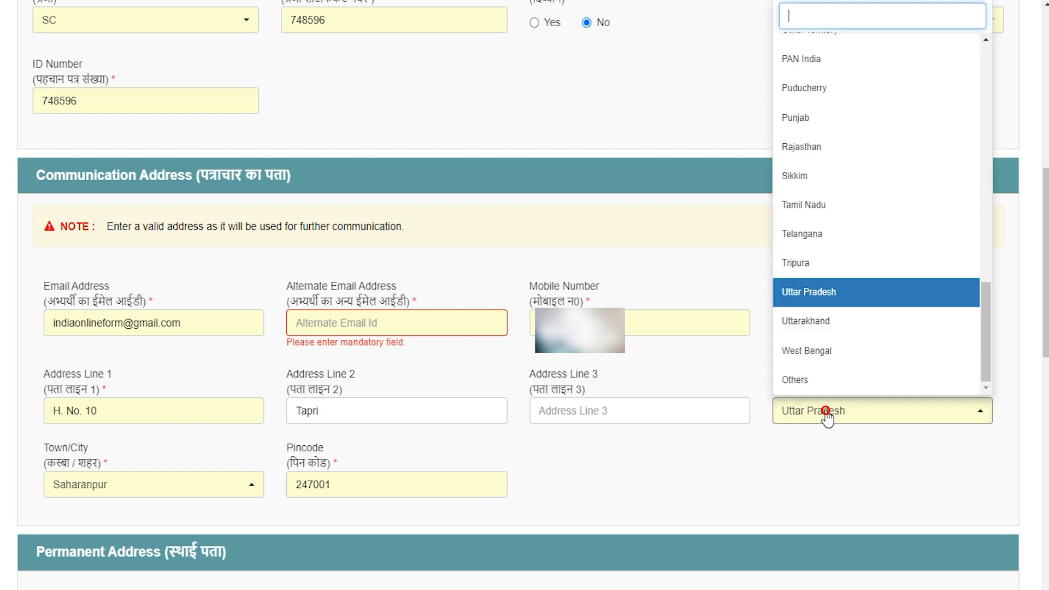
pyautogui.click(826, 411)
pyautogui.click(149, 486)
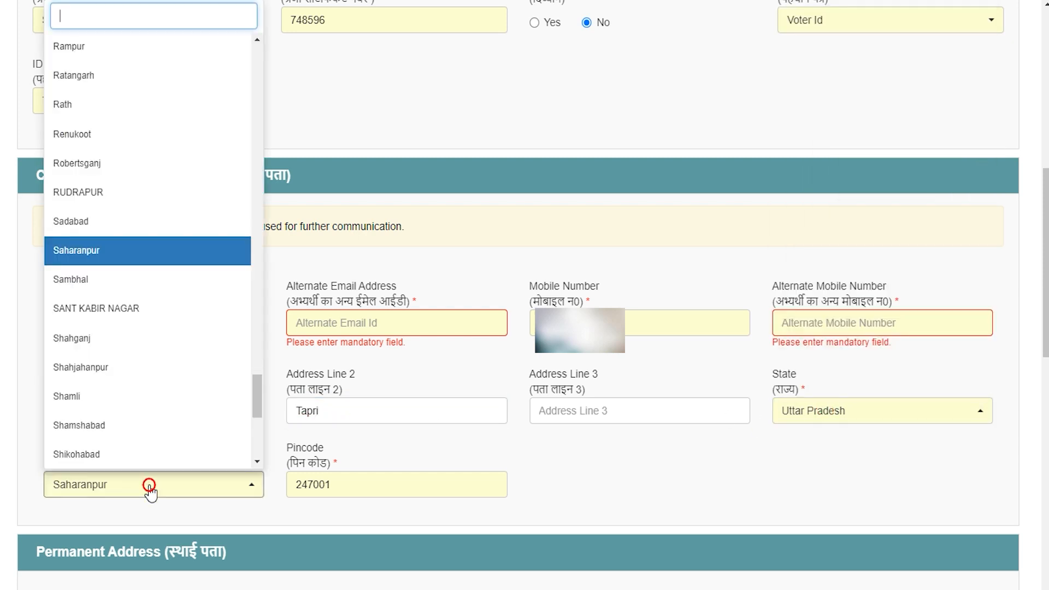
pyautogui.click(150, 491)
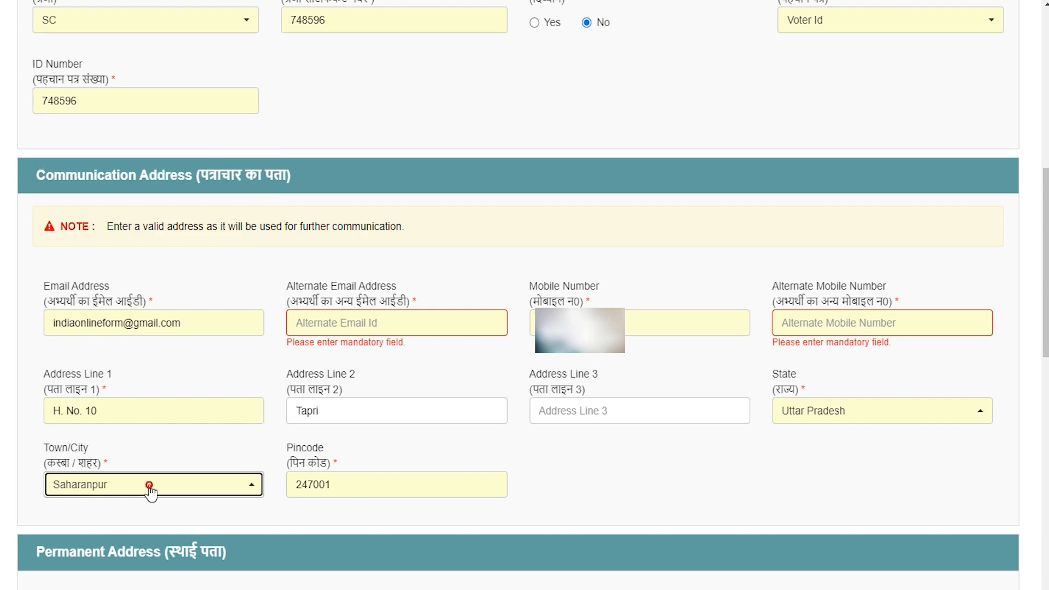
pyautogui.click(354, 487)
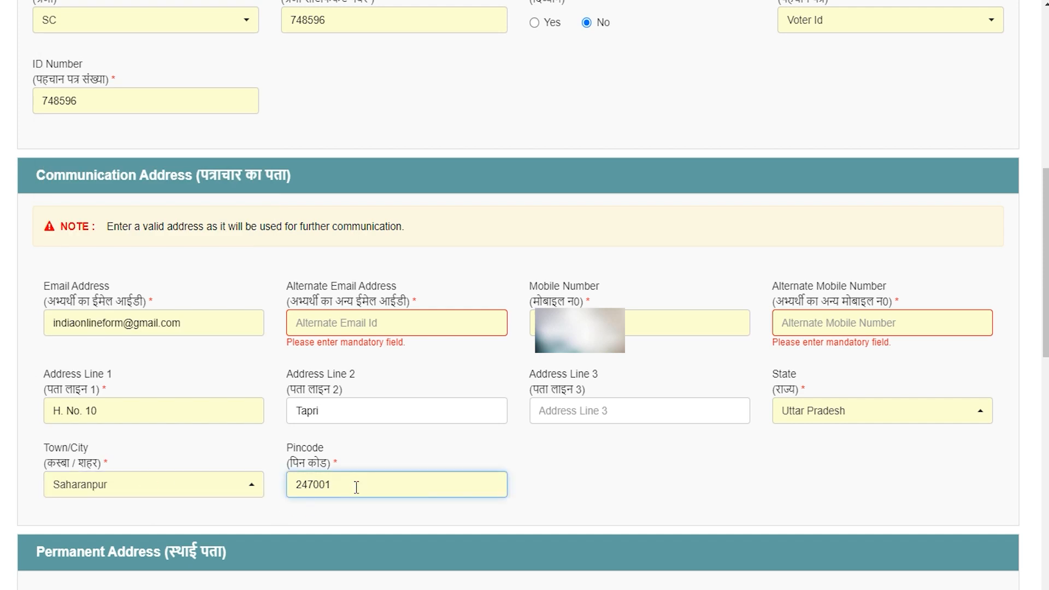
pyautogui.click(499, 321)
pyautogui.scroll(-7, 498, 322)
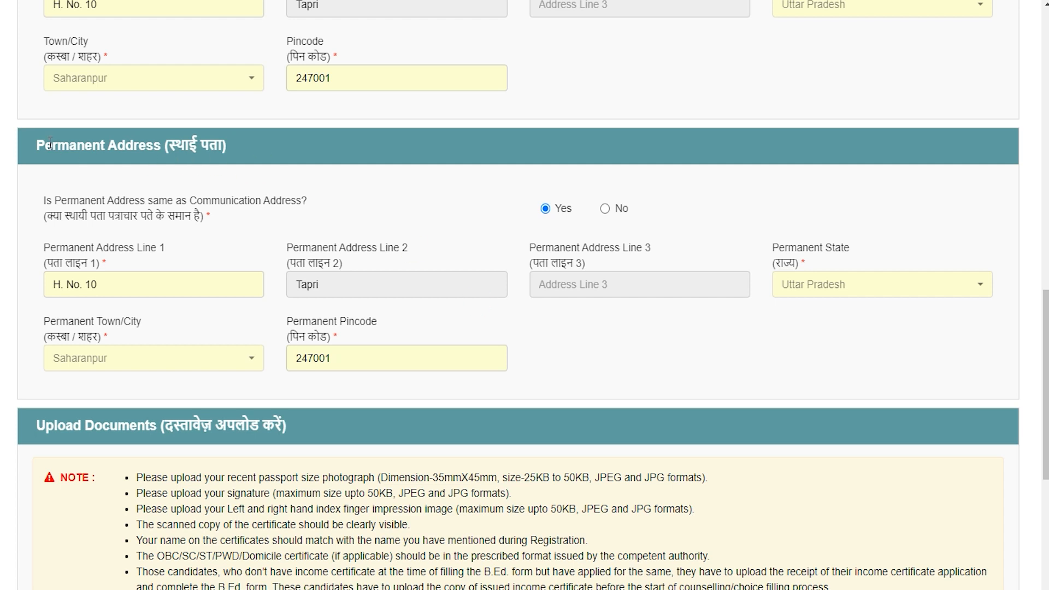
pyautogui.moveTo(49, 143); pyautogui.dragTo(135, 146)
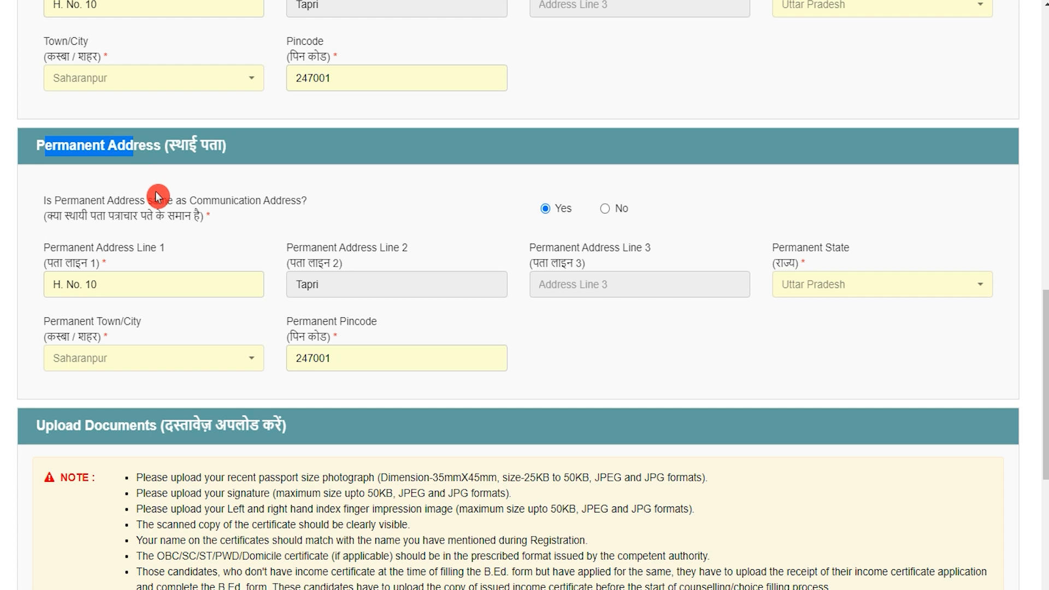
pyautogui.moveTo(121, 201); pyautogui.dragTo(230, 200)
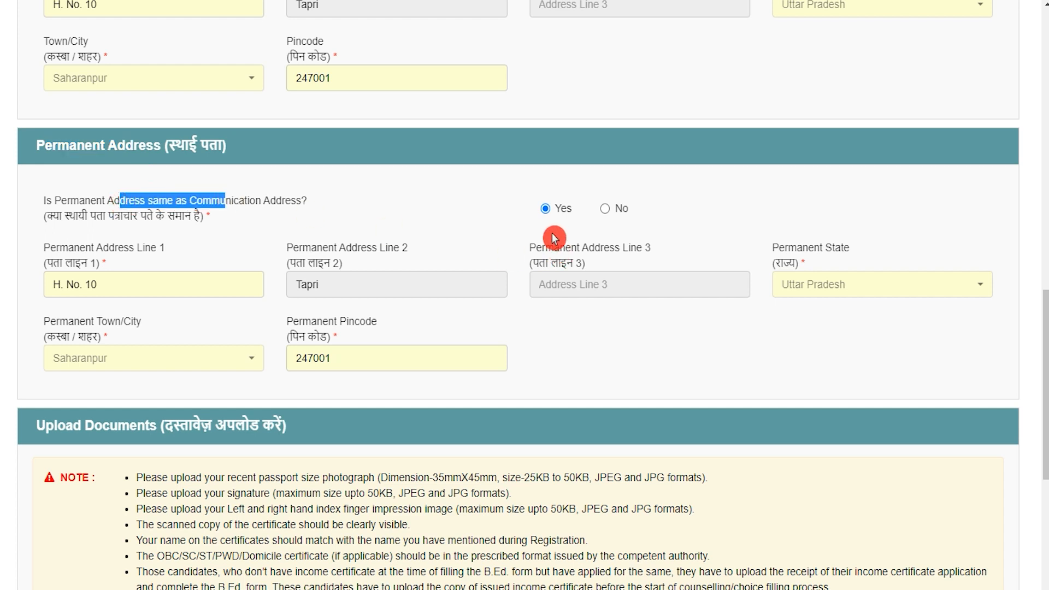
pyautogui.click(546, 210)
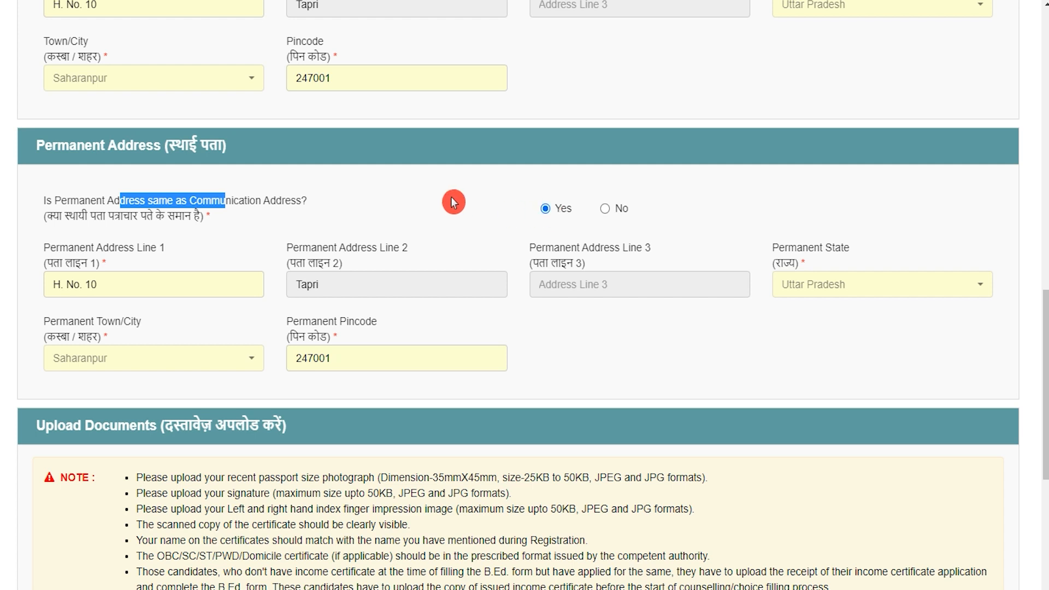
pyautogui.moveTo(146, 146); pyautogui.dragTo(70, 142)
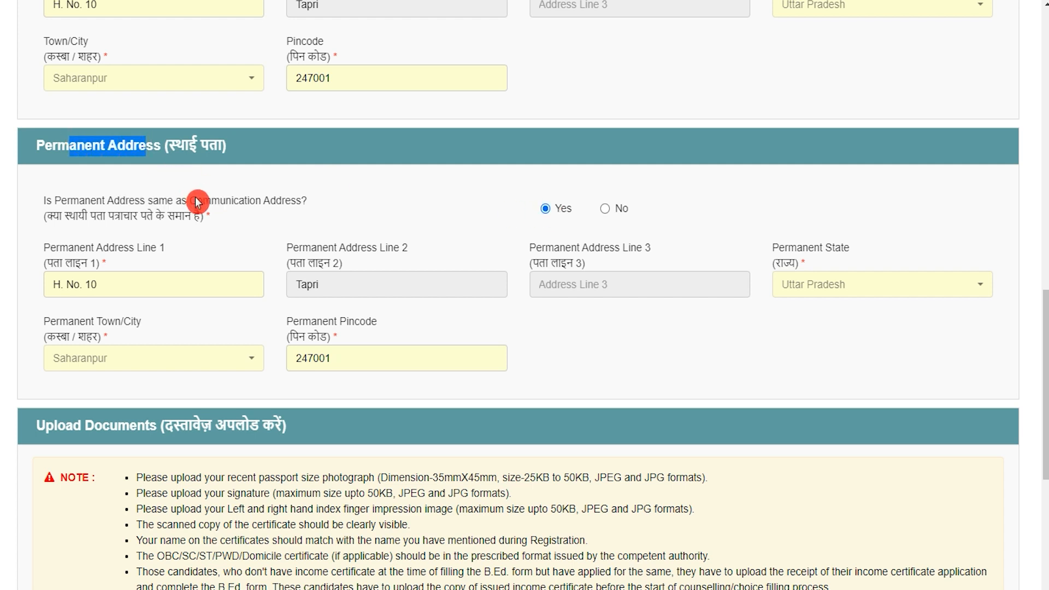
pyautogui.moveTo(198, 201); pyautogui.dragTo(249, 201)
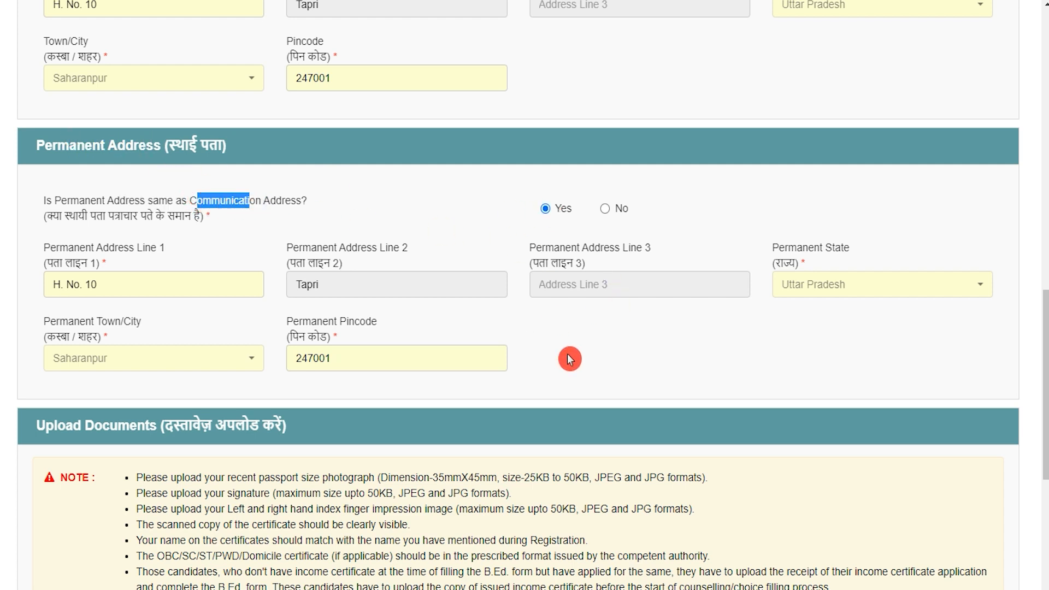
pyautogui.scroll(-4, 568, 353)
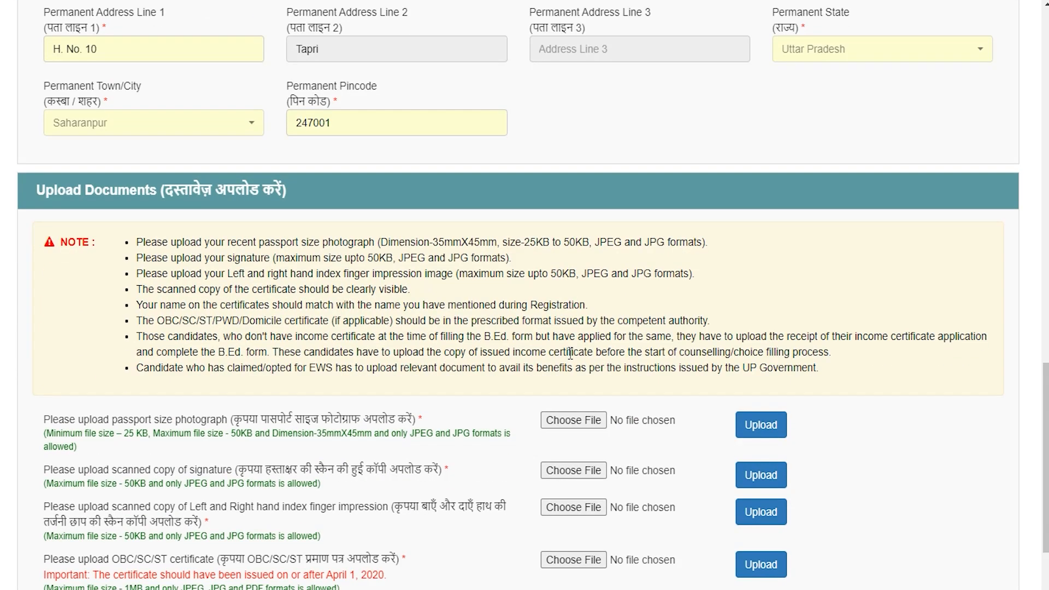
# Review the photograph (25–50 KB, 35mmX45mm) and signature upload requirements
pyautogui.scroll(-2, 570, 354)
pyautogui.scroll(-2, 571, 358)
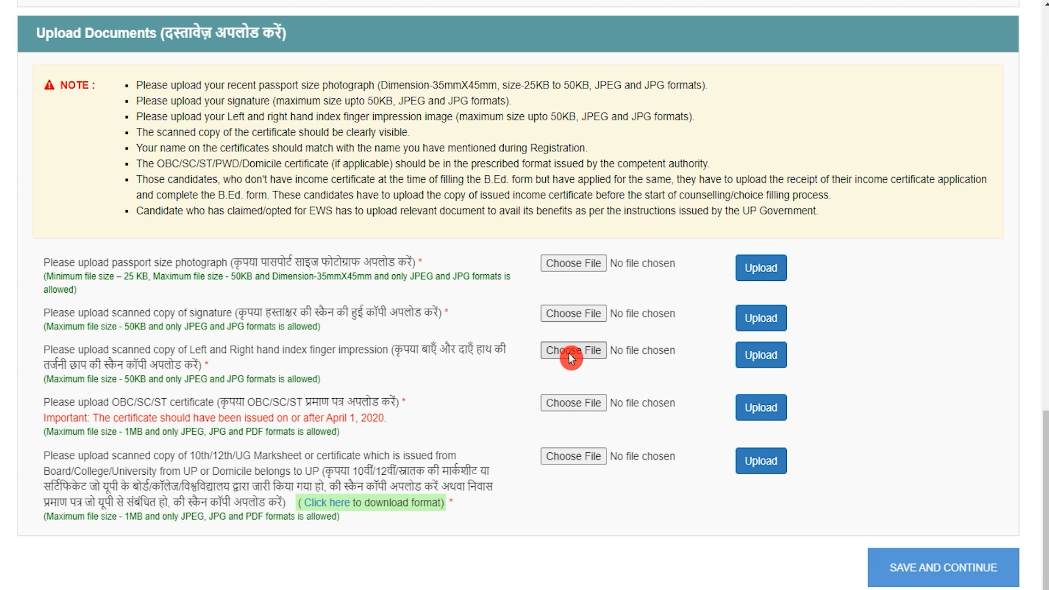
pyautogui.moveTo(113, 265); pyautogui.dragTo(220, 267)
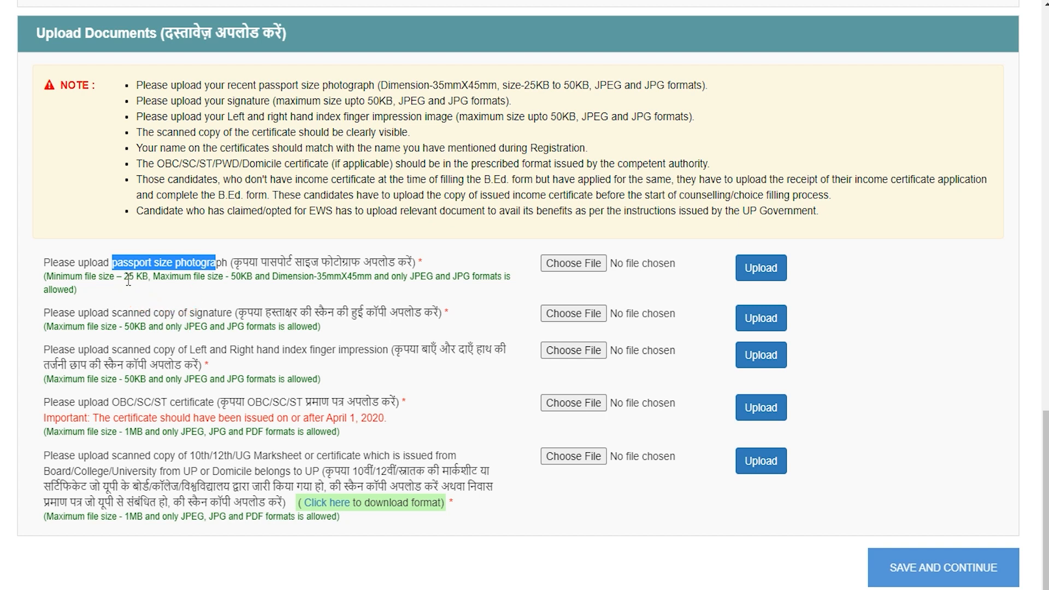
pyautogui.moveTo(126, 279); pyautogui.dragTo(146, 280)
pyautogui.moveTo(230, 279); pyautogui.dragTo(485, 281)
pyautogui.click(350, 275)
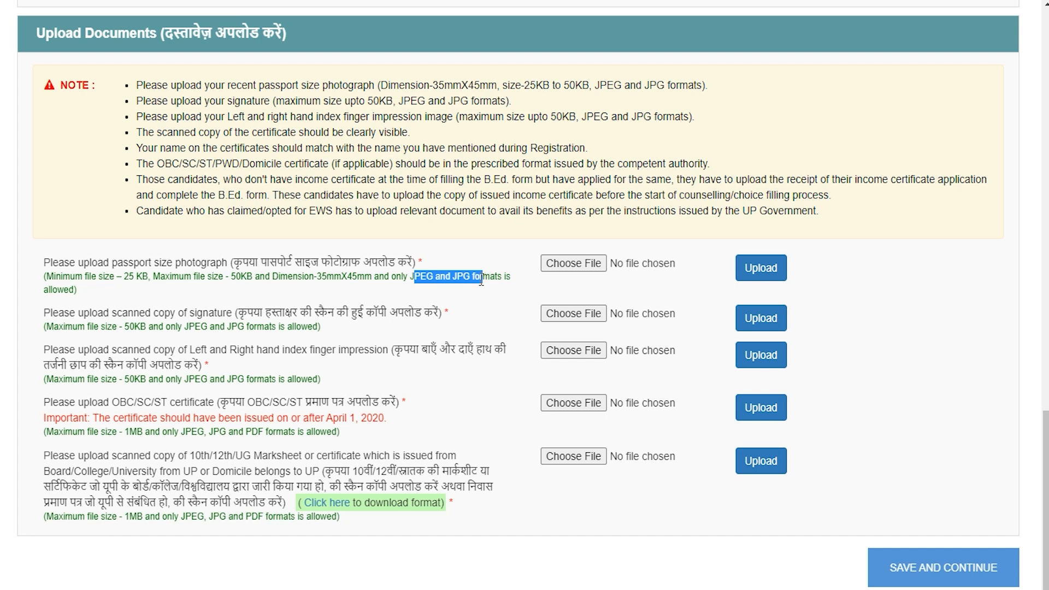
pyautogui.moveTo(145, 312); pyautogui.dragTo(223, 313)
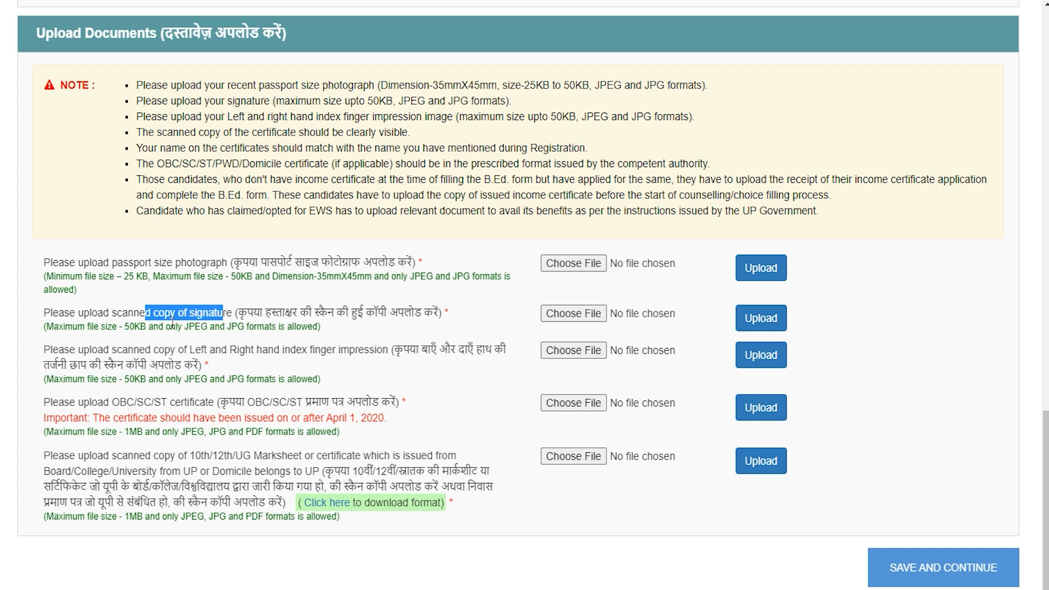
pyautogui.moveTo(127, 332); pyautogui.dragTo(165, 326)
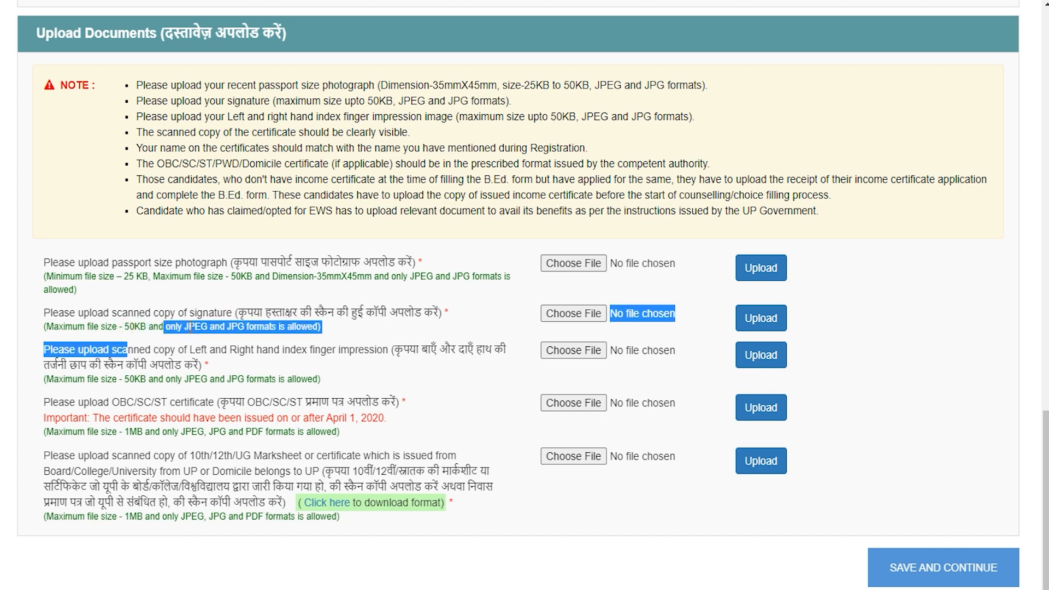
pyautogui.click(190, 326)
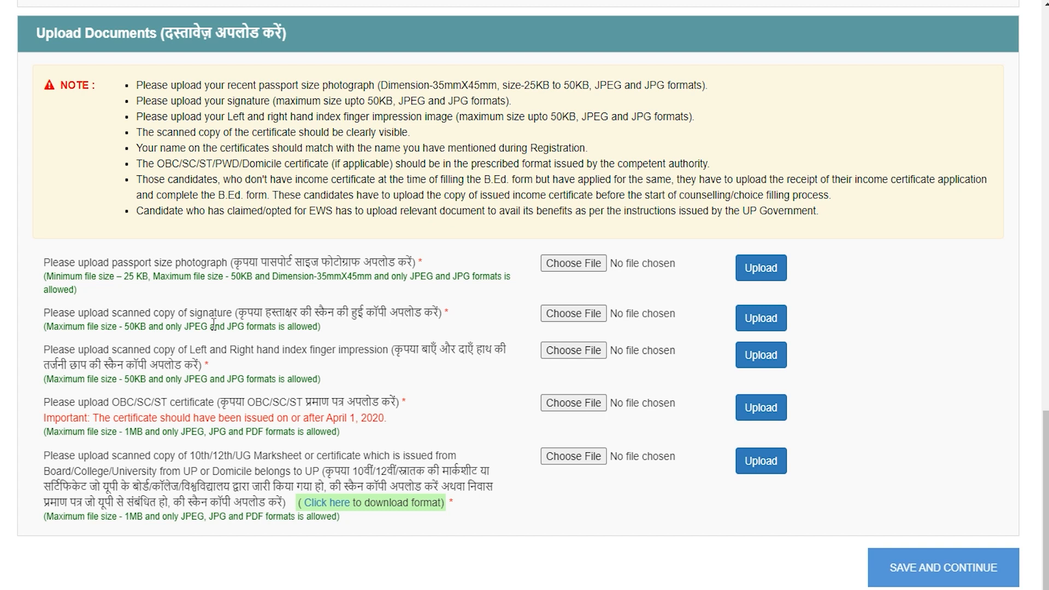
# Review finger impression, certificate format and 1MB marksheet rules, then save and continue
pyautogui.moveTo(216, 350); pyautogui.dragTo(304, 353)
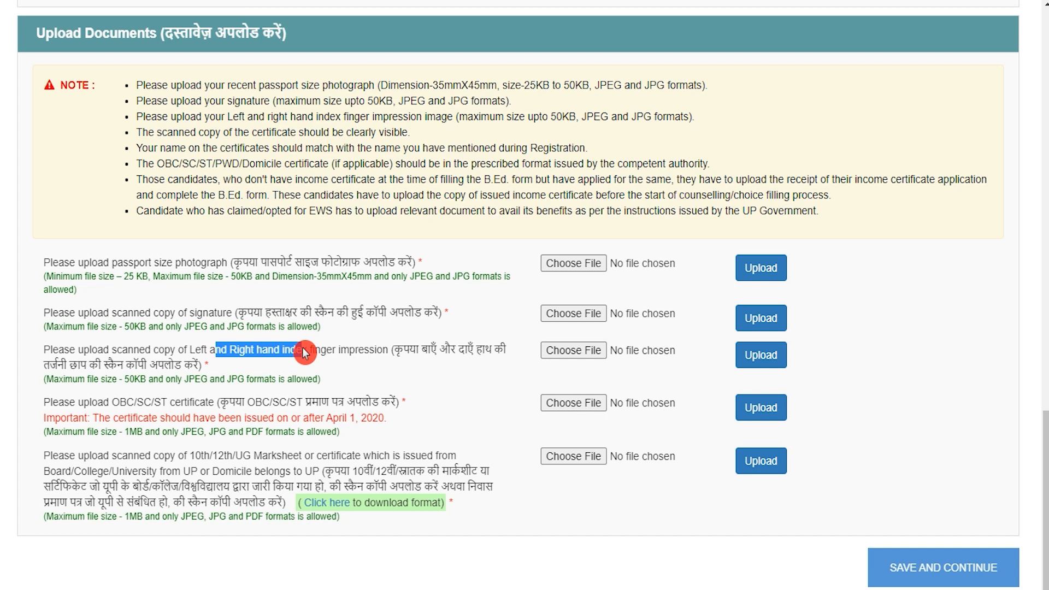
pyautogui.moveTo(87, 363); pyautogui.dragTo(190, 381)
pyautogui.click(235, 378)
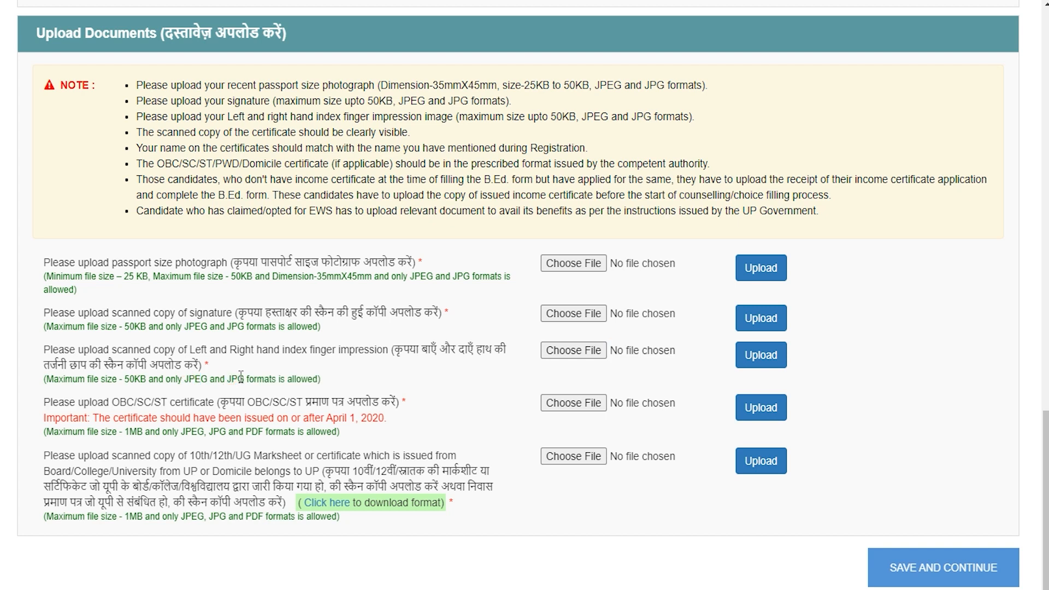
pyautogui.moveTo(241, 377)
pyautogui.mouseDown()
pyautogui.moveTo(125, 409)
pyautogui.moveTo(210, 409)
pyautogui.mouseUp()
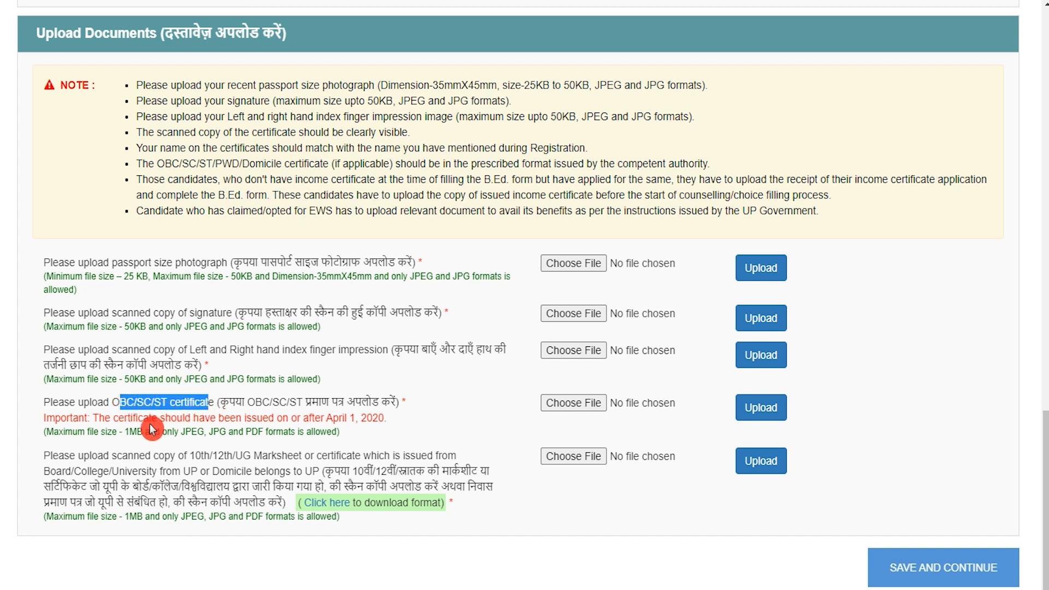
pyautogui.moveTo(129, 433); pyautogui.dragTo(315, 433)
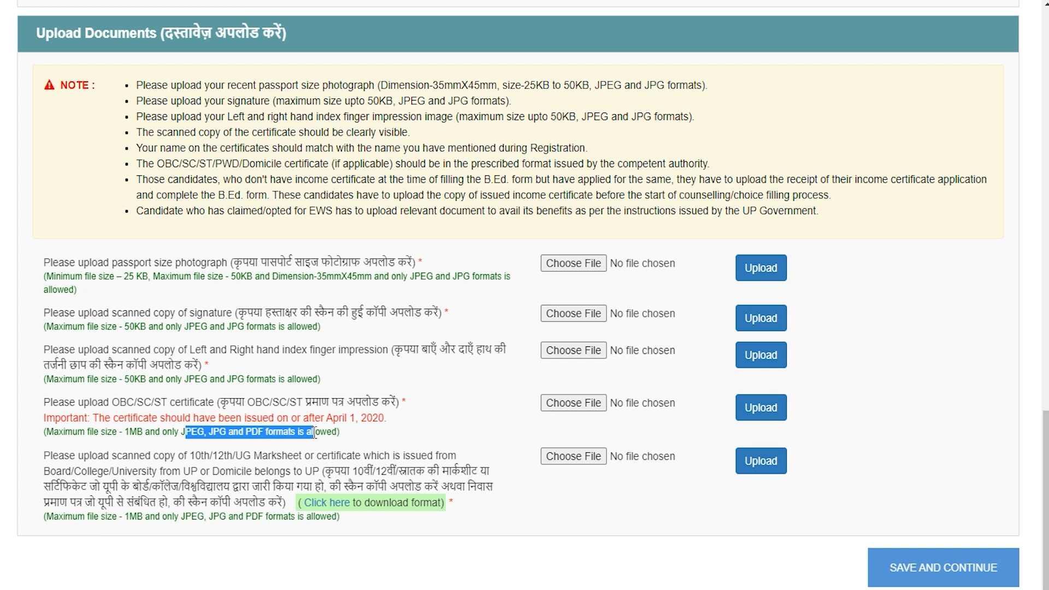
pyautogui.click(229, 468)
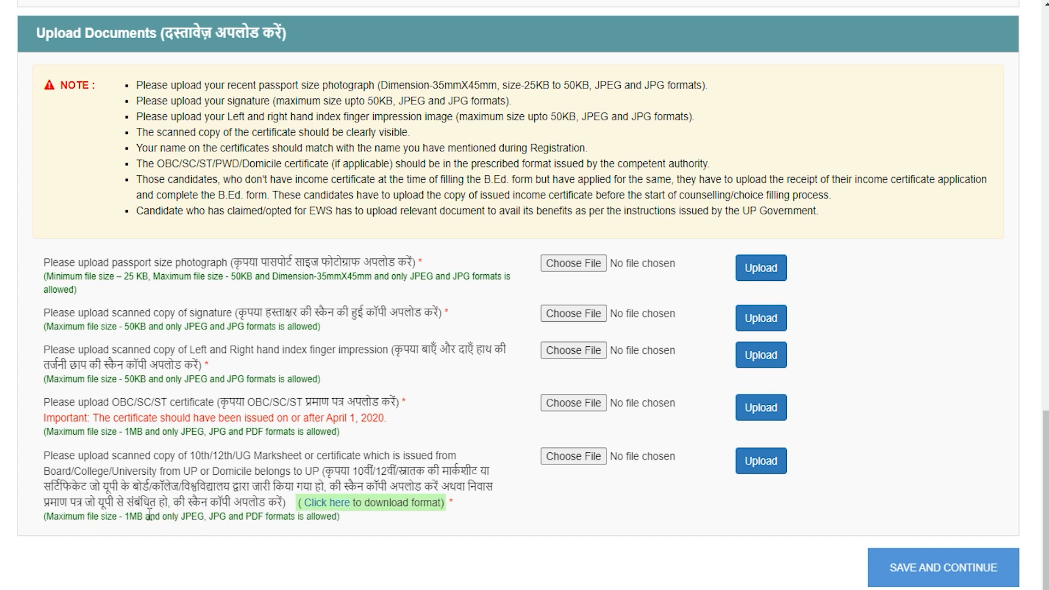
pyautogui.moveTo(128, 516); pyautogui.dragTo(155, 517)
pyautogui.click(567, 432)
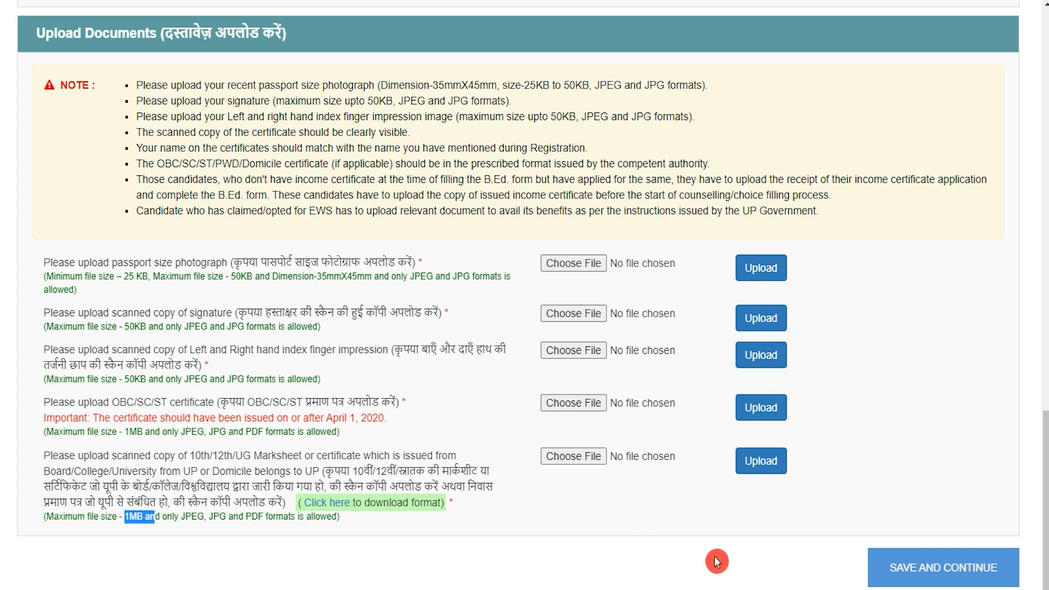
pyautogui.click(910, 580)
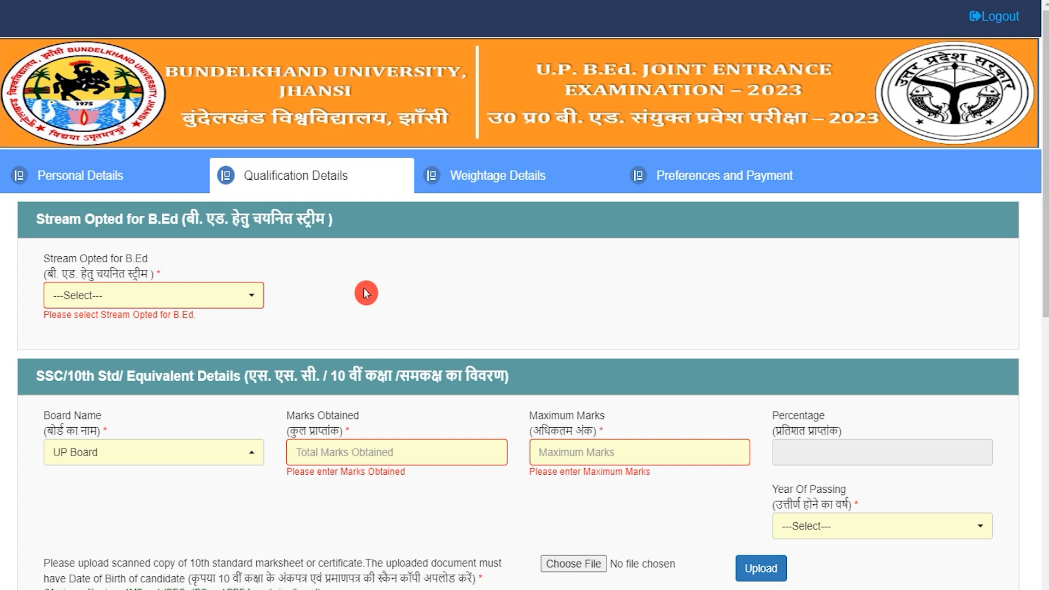
# Choose Arts as the B.Ed stream
pyautogui.click(212, 309)
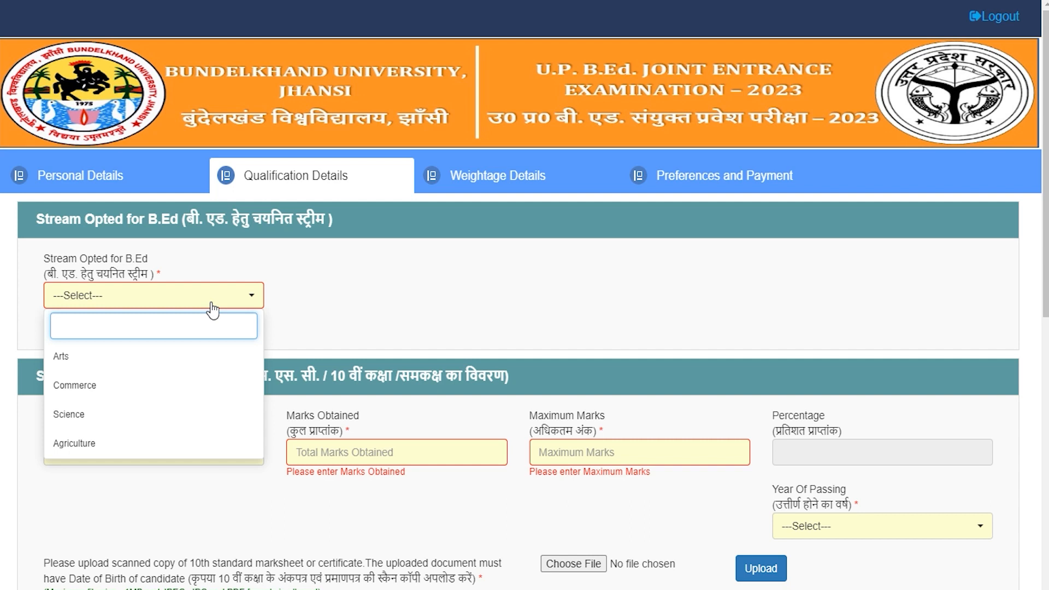
pyautogui.click(98, 361)
pyautogui.scroll(-5, 98, 361)
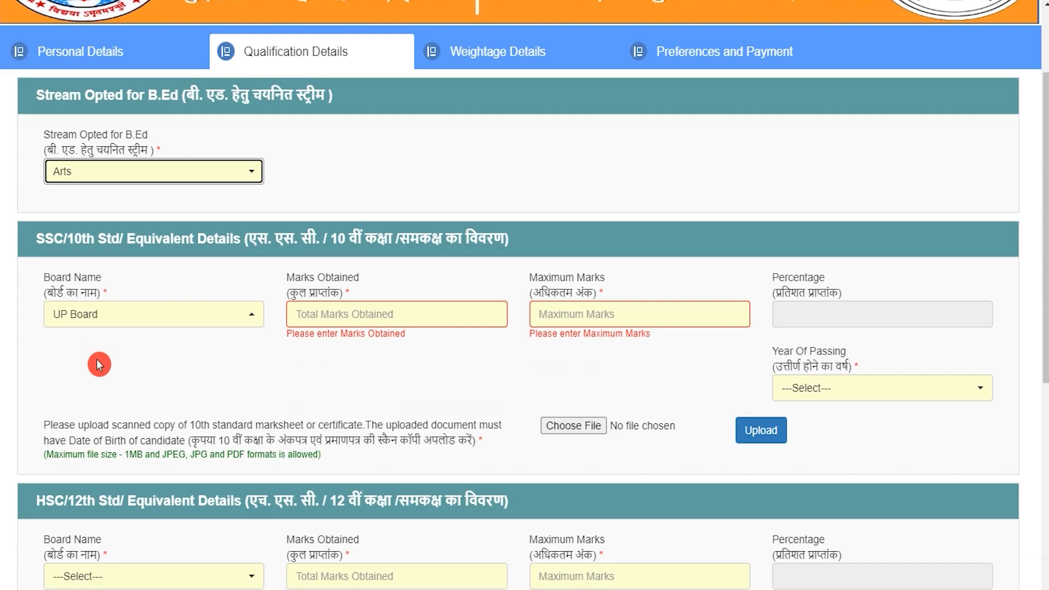
pyautogui.moveTo(127, 127); pyautogui.dragTo(349, 128)
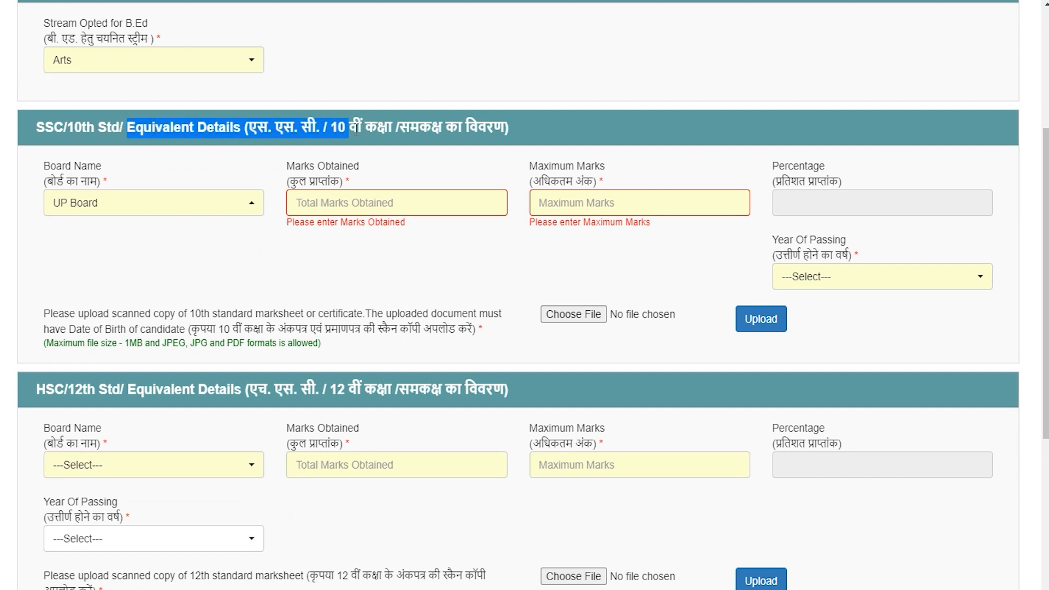
# Enter the 10th details: UP Board, 450 marks obtained out of 600
pyautogui.click(197, 213)
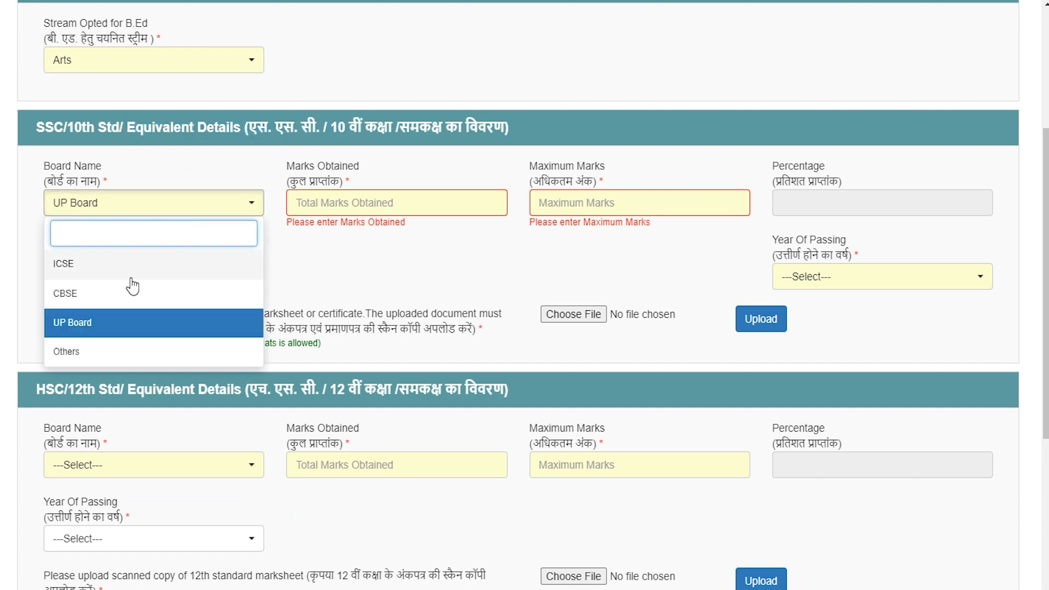
pyautogui.click(97, 327)
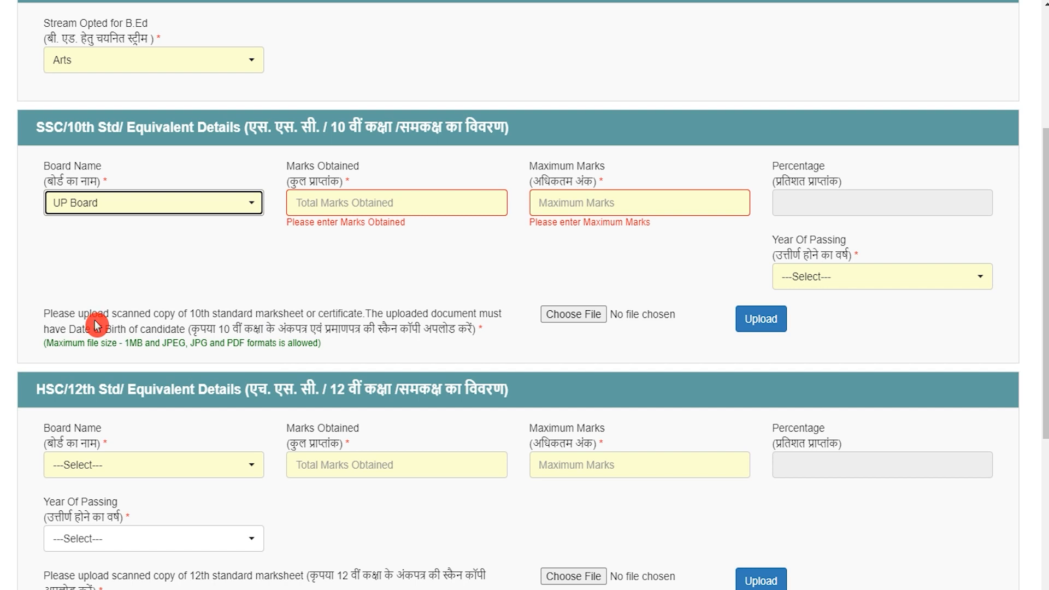
pyautogui.click(337, 203)
pyautogui.write('450')
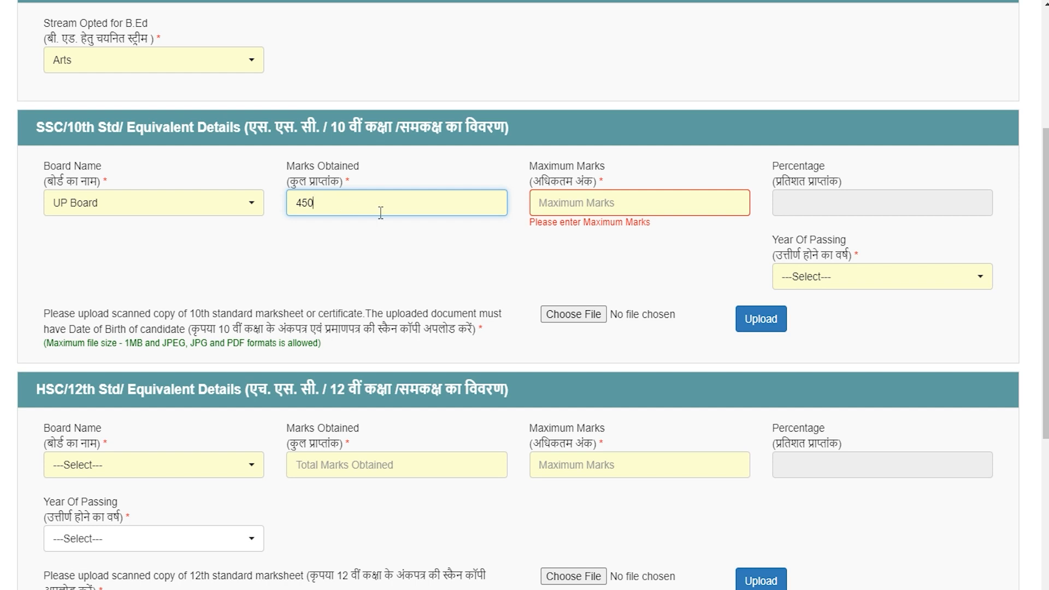
pyautogui.click(563, 206)
pyautogui.write('600')
pyautogui.press('Tab')
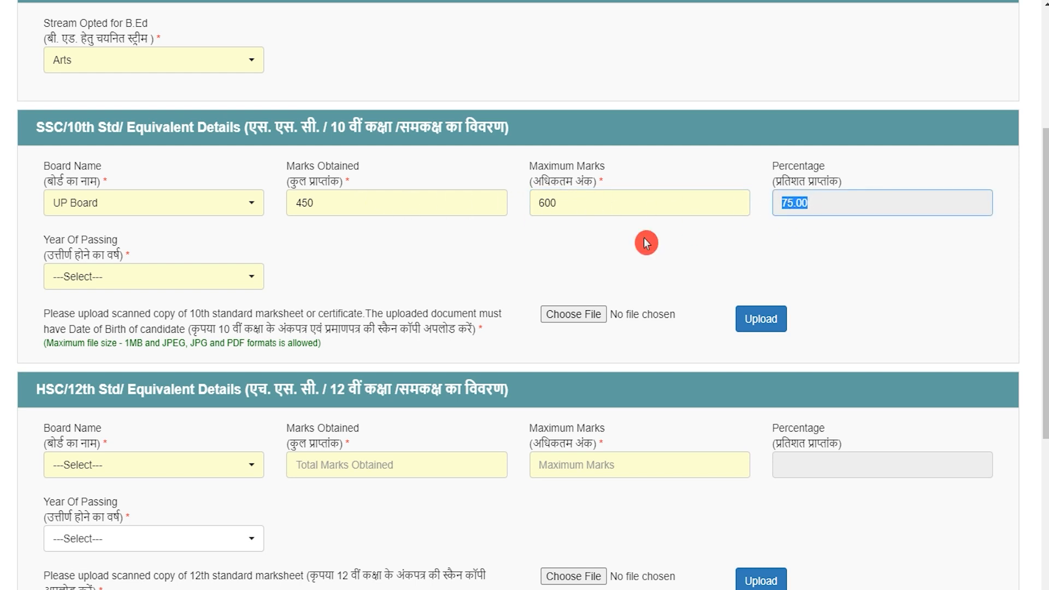
# Set the 10th passing year to 2015 and review the marksheet upload size and format rules
pyautogui.click(174, 278)
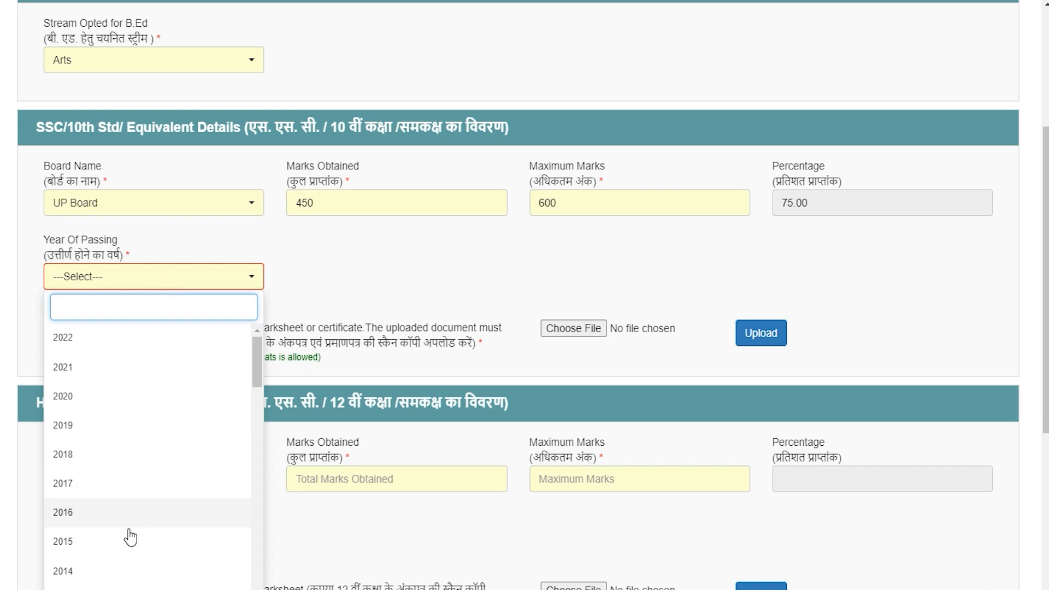
pyautogui.click(104, 546)
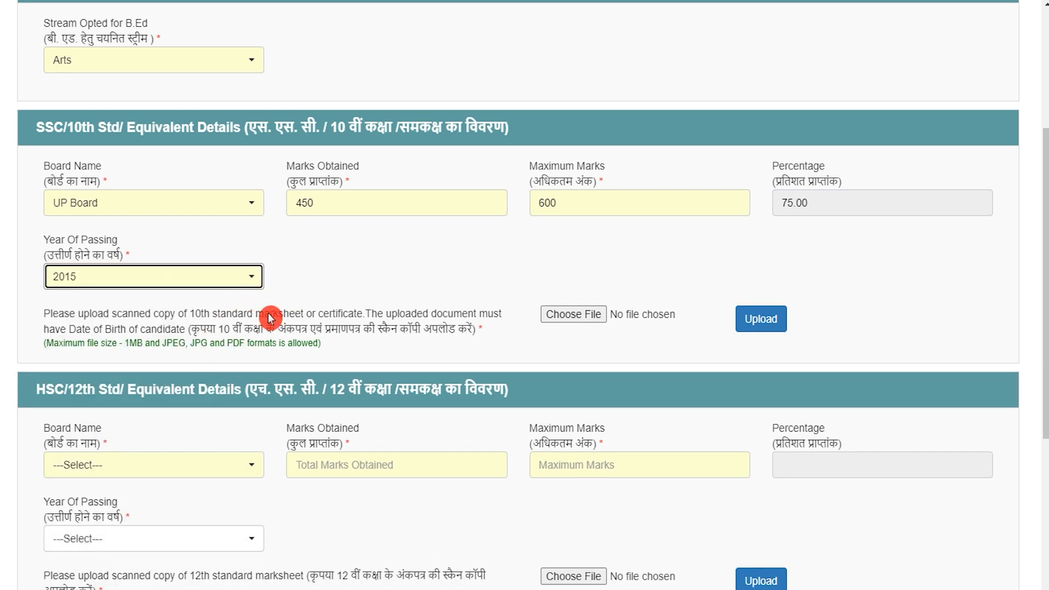
pyautogui.moveTo(217, 328); pyautogui.dragTo(346, 335)
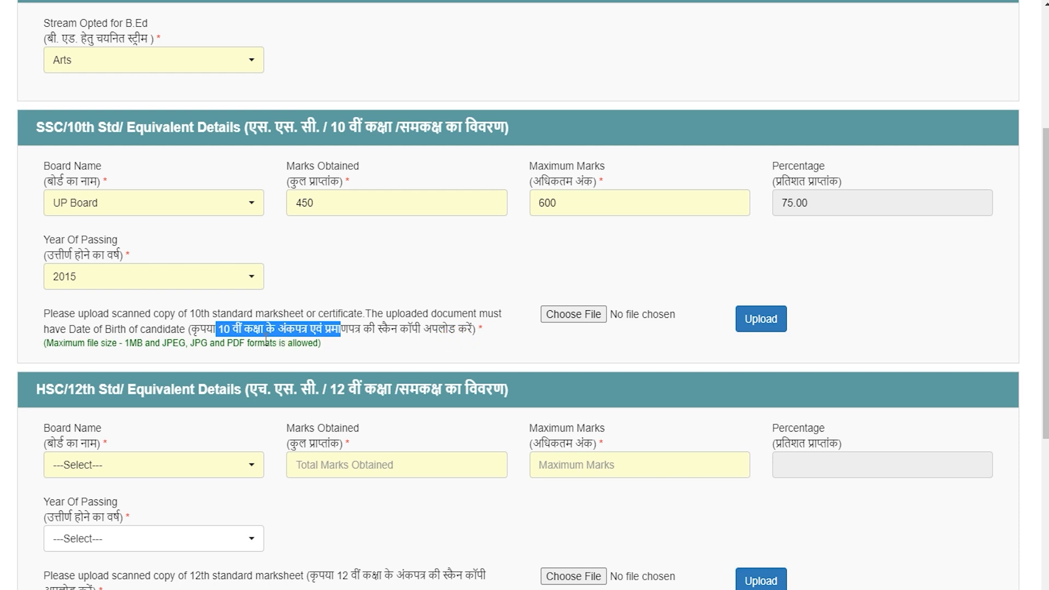
pyautogui.moveTo(130, 343); pyautogui.dragTo(289, 343)
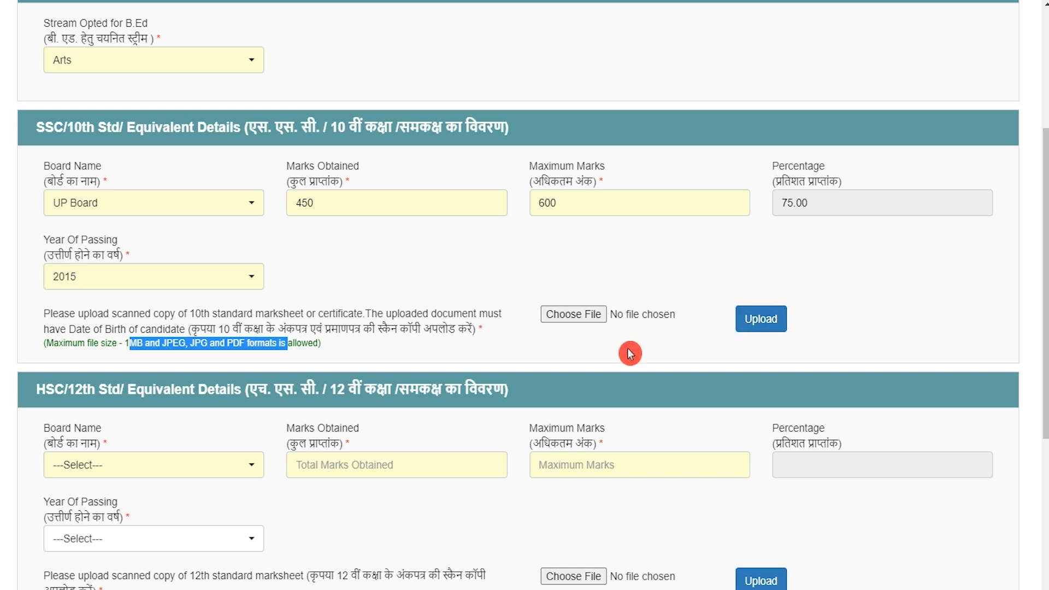
pyautogui.scroll(-3, 189, 243)
pyautogui.moveTo(68, 232); pyautogui.dragTo(418, 233)
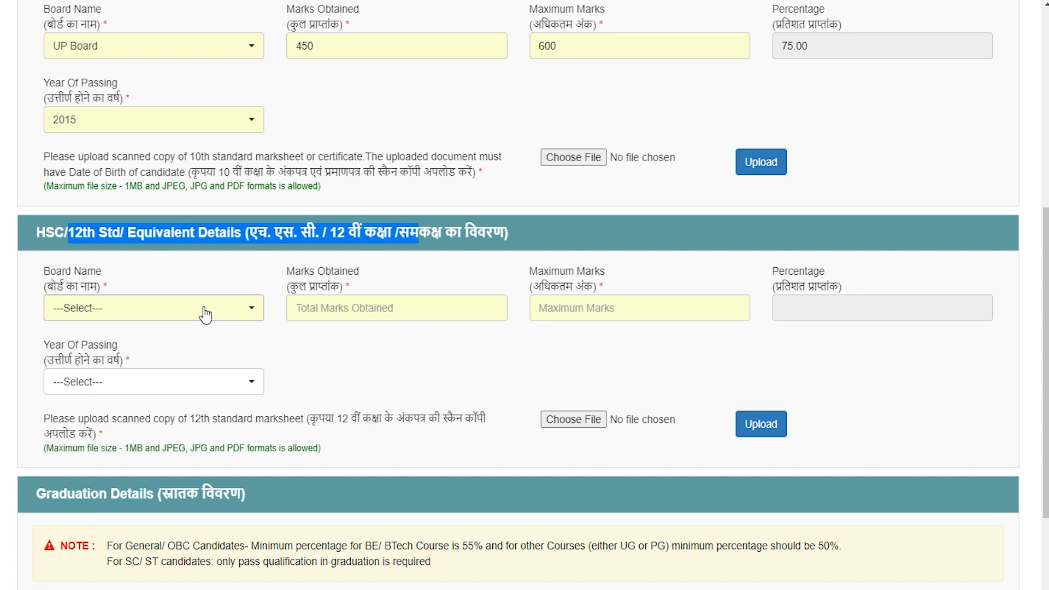
# Enter the 12th details: UP Board, 450 marks out of 600 (75.00%)
pyautogui.click(163, 314)
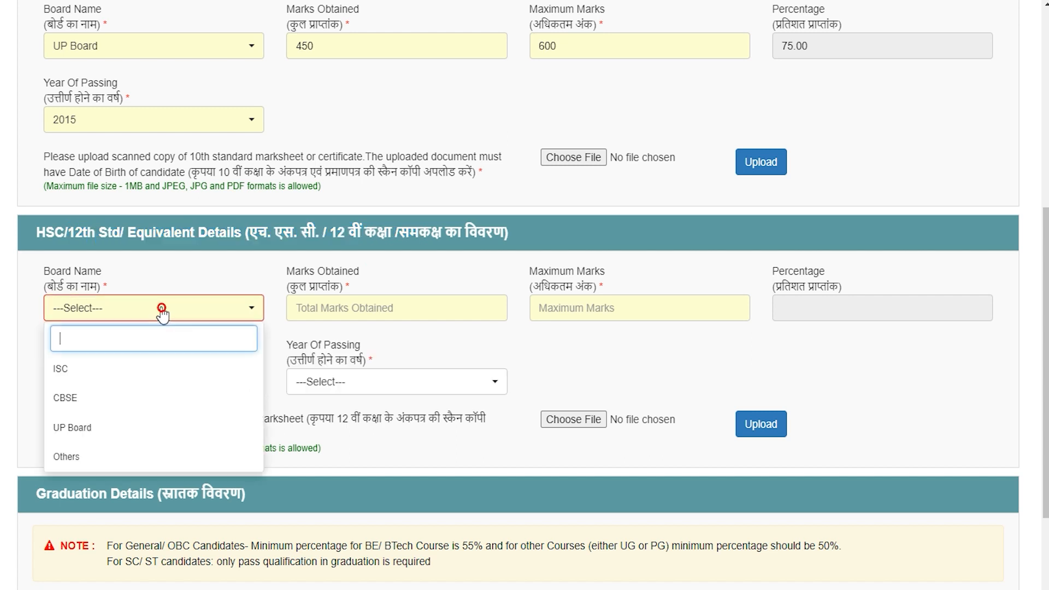
pyautogui.click(72, 428)
pyautogui.click(342, 307)
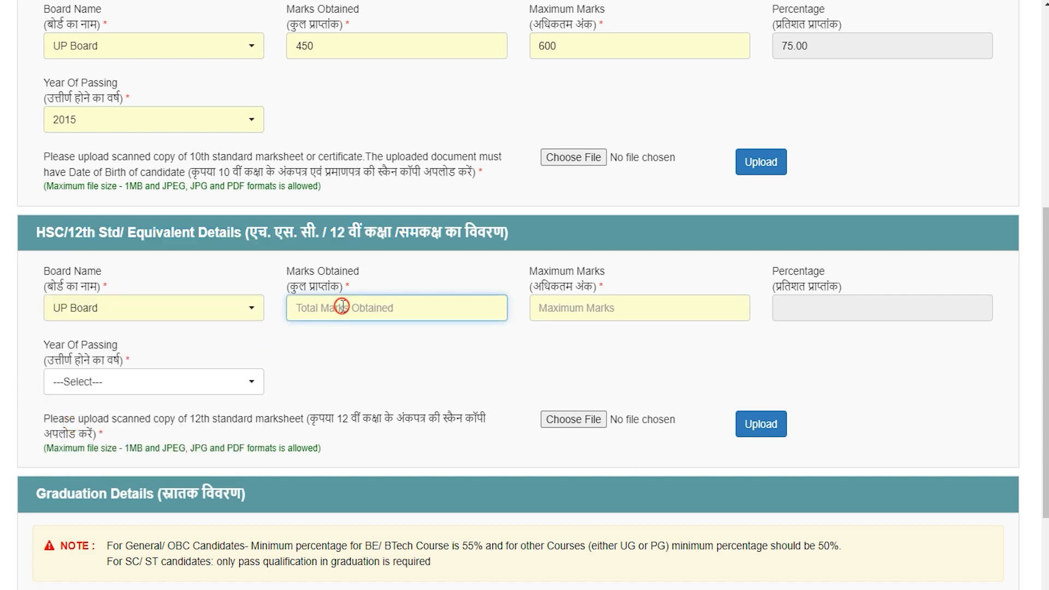
pyautogui.write('450')
pyautogui.press('Tab')
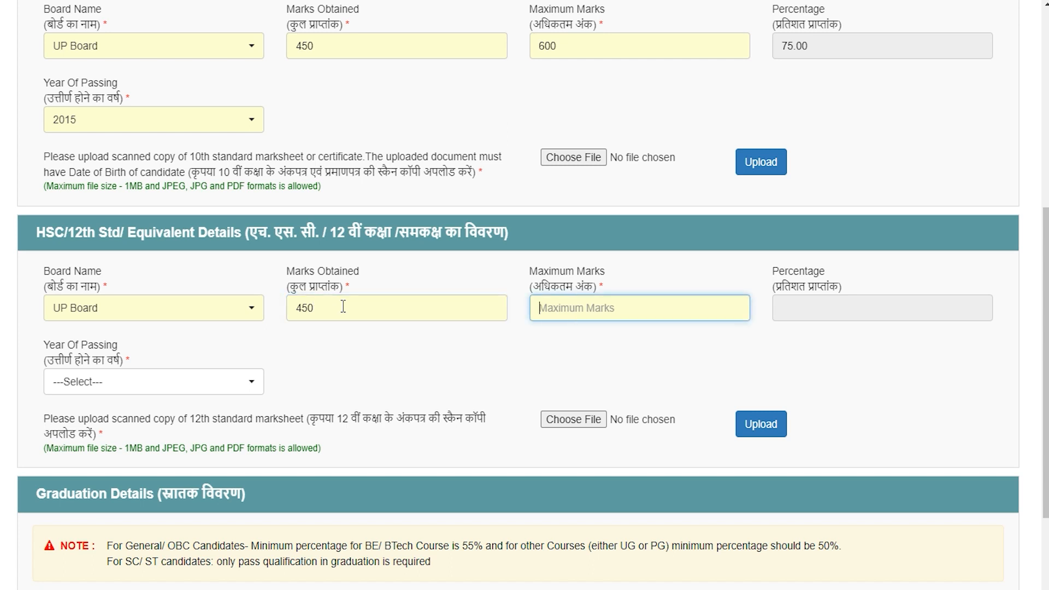
pyautogui.write('600')
pyautogui.press('Tab')
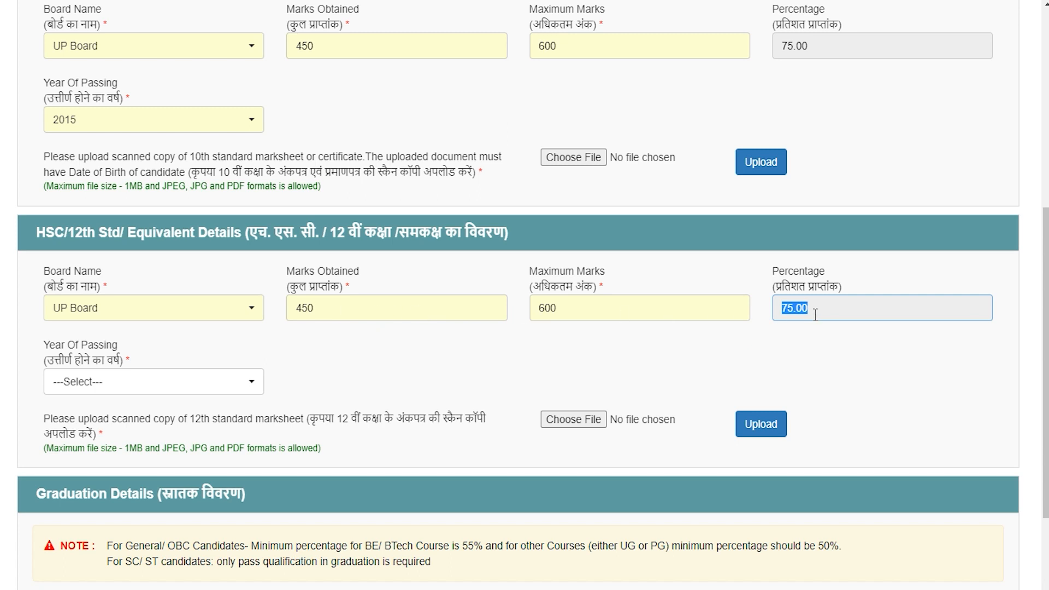
# Set the 12th passing year to 2017 and review the marksheet upload requirements
pyautogui.click(169, 382)
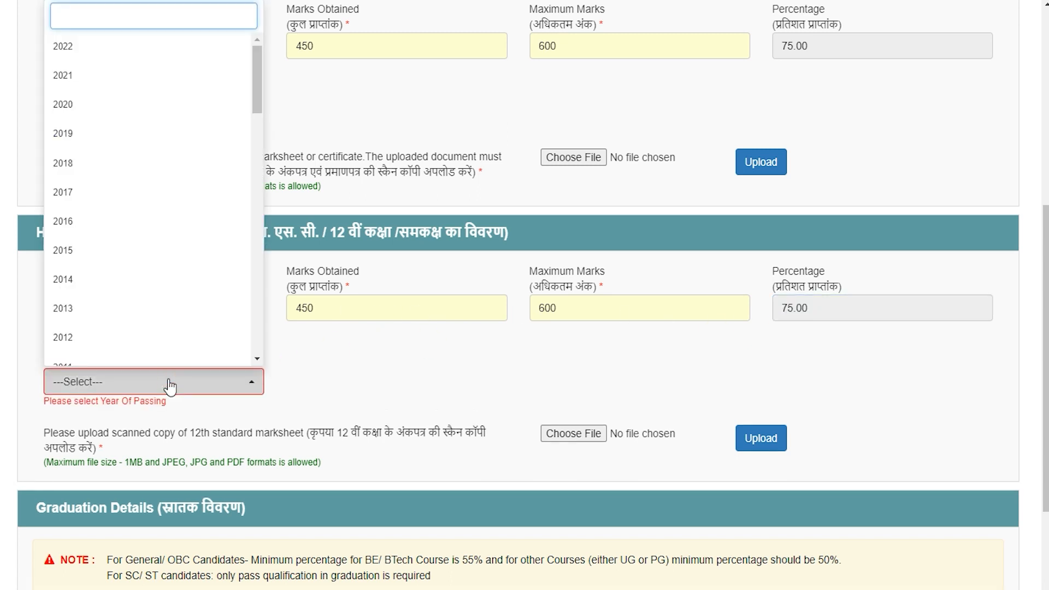
pyautogui.click(71, 192)
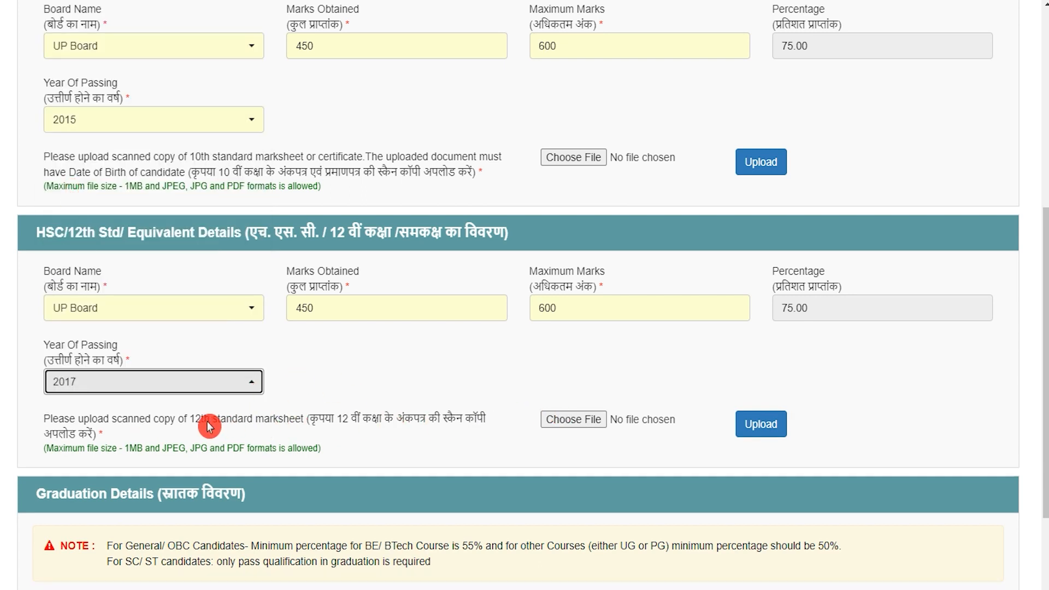
pyautogui.moveTo(151, 424); pyautogui.dragTo(373, 424)
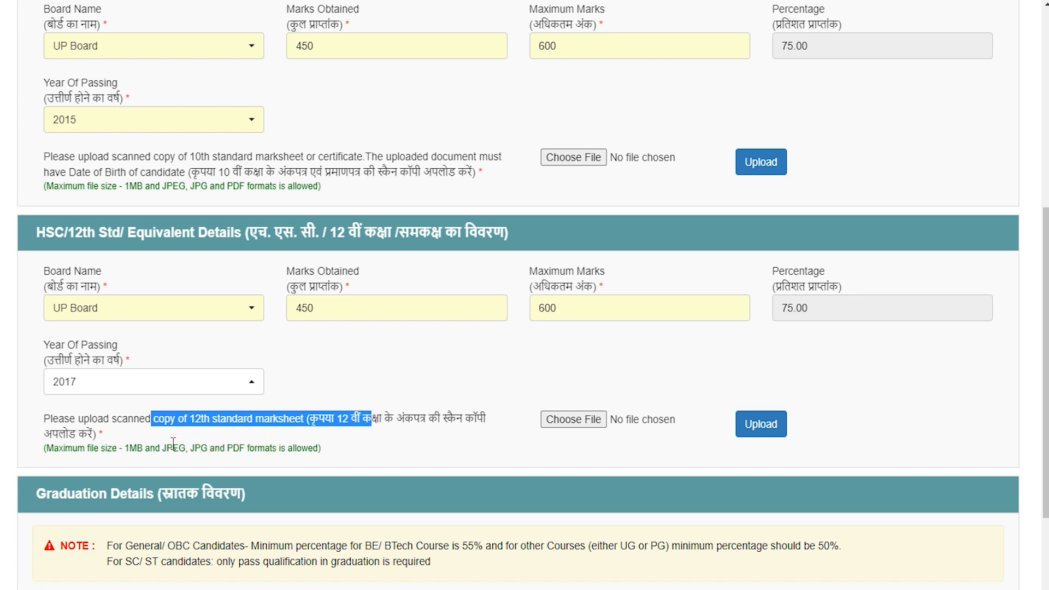
pyautogui.click(130, 447)
pyautogui.moveTo(129, 447); pyautogui.dragTo(272, 449)
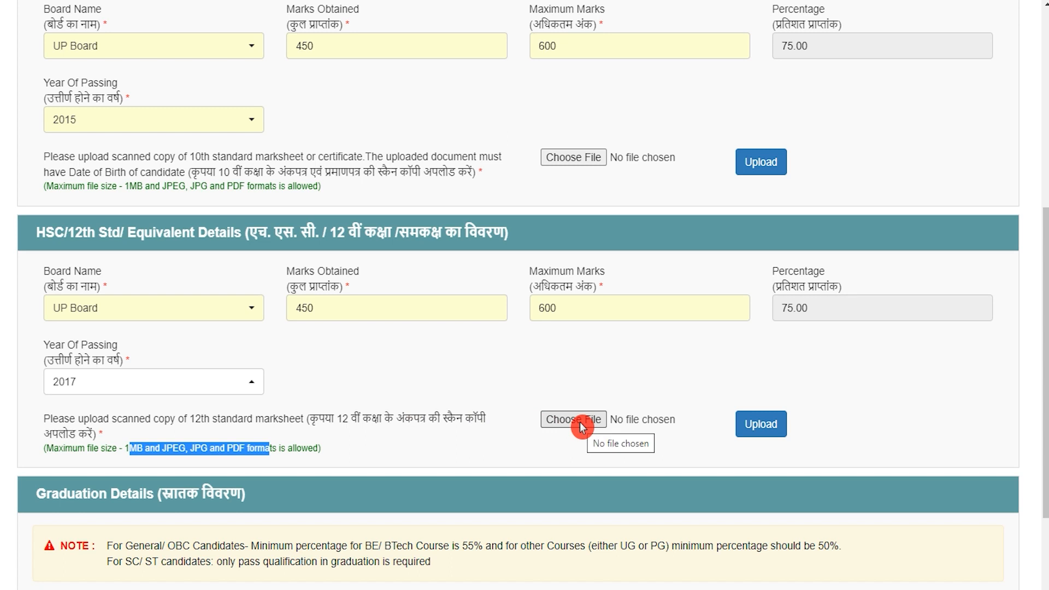
pyautogui.scroll(-3, 416, 461)
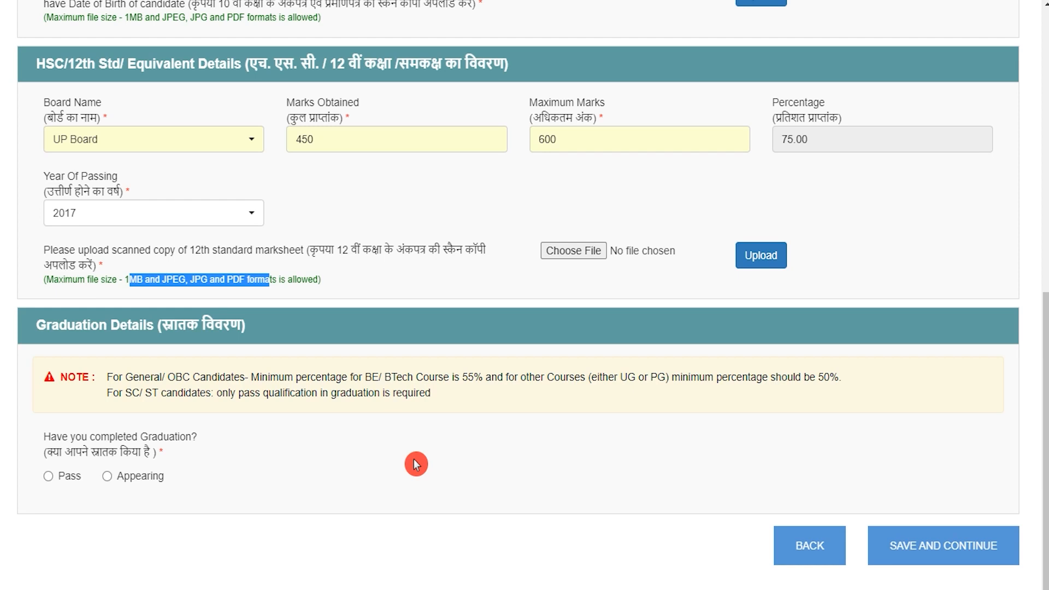
# Answer Pass to 'Have you completed Graduation?' to reveal the graduation fields
pyautogui.moveTo(46, 325); pyautogui.dragTo(239, 326)
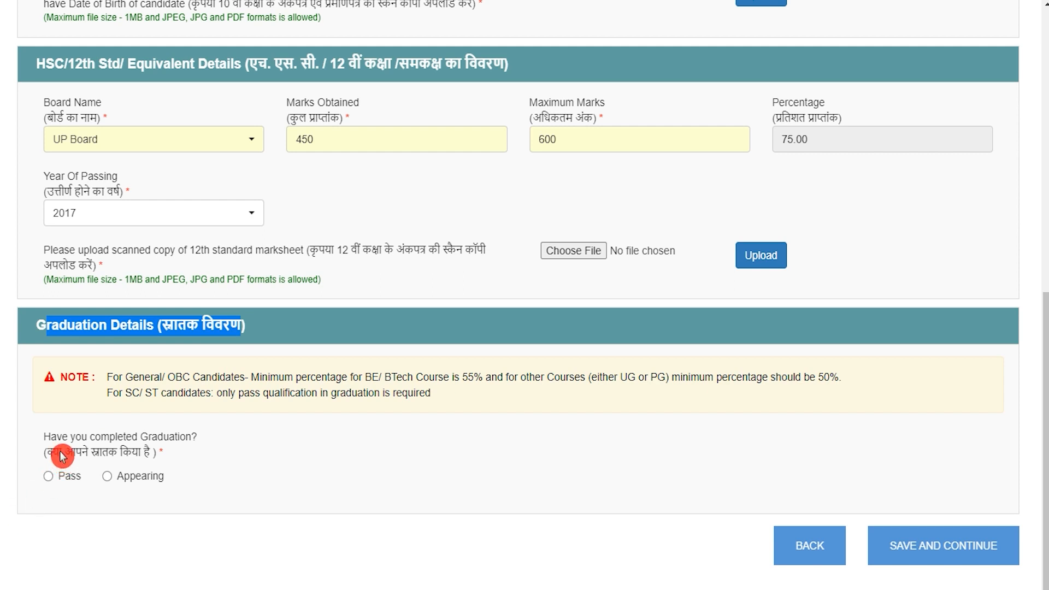
pyautogui.moveTo(63, 452); pyautogui.dragTo(60, 483)
pyautogui.click(109, 482)
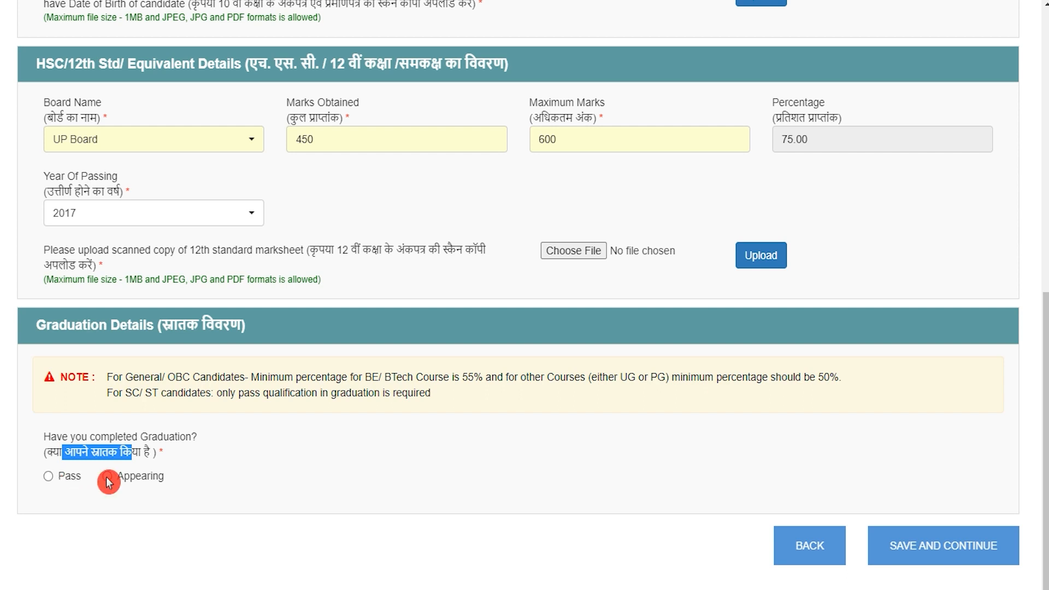
pyautogui.click(49, 478)
pyautogui.scroll(-5, 278, 486)
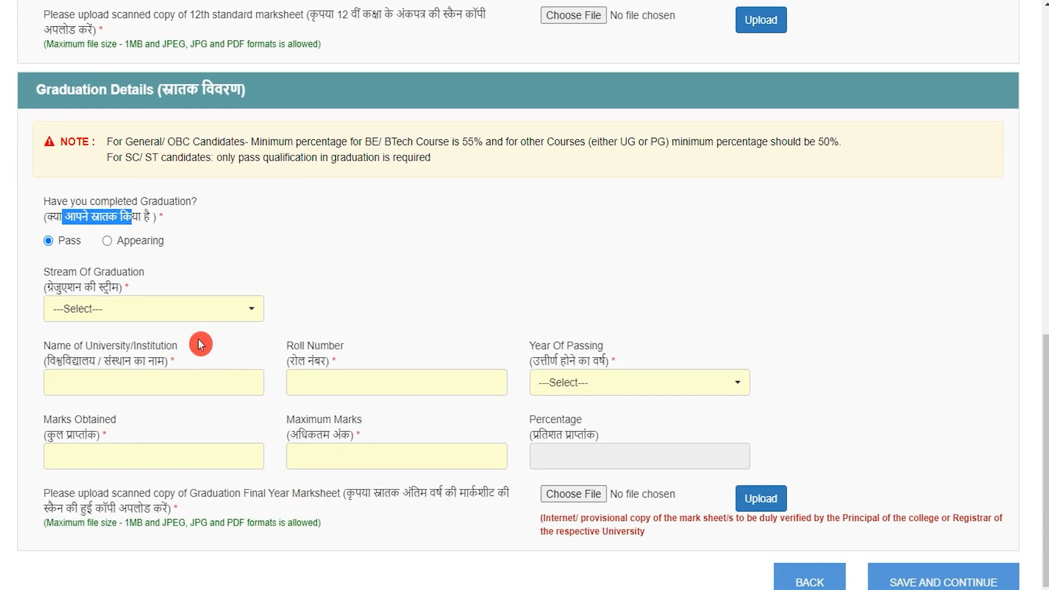
# Fill graduation stream Arts, university CCS, roll number and passing year 2020
pyautogui.click(150, 316)
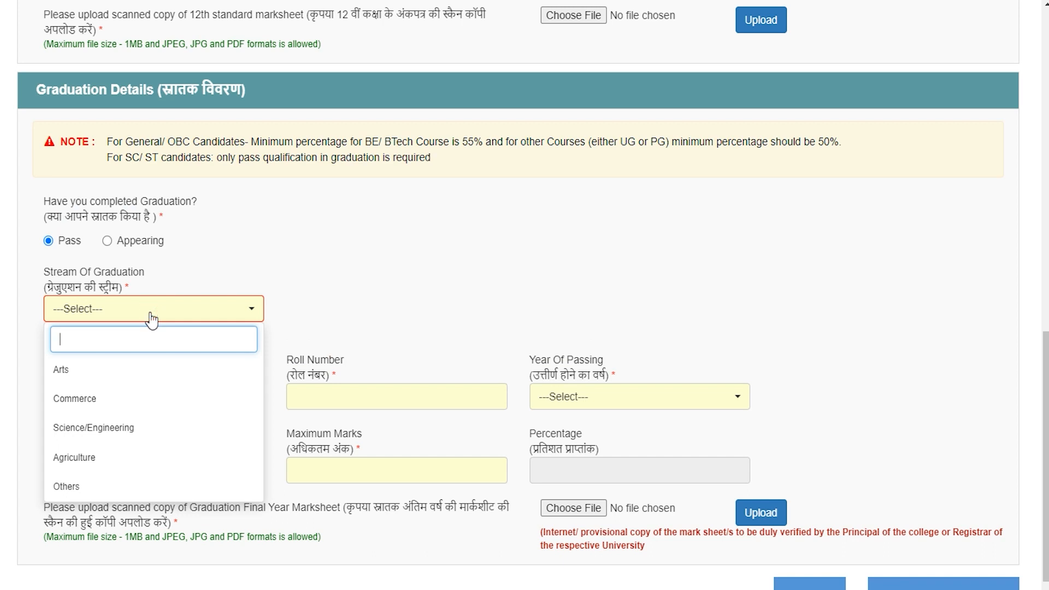
pyautogui.click(82, 368)
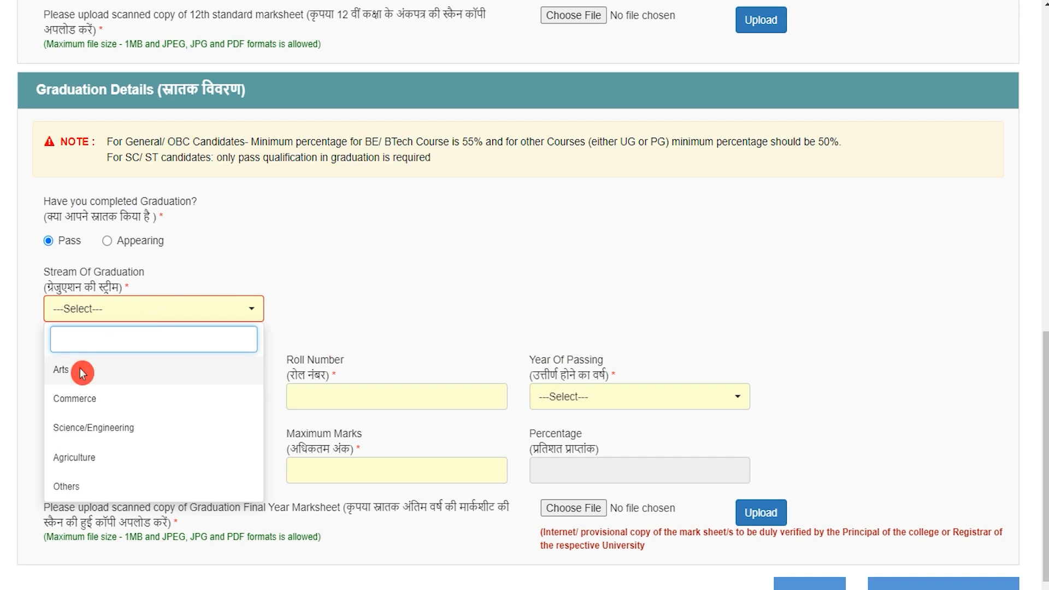
pyautogui.click(140, 381)
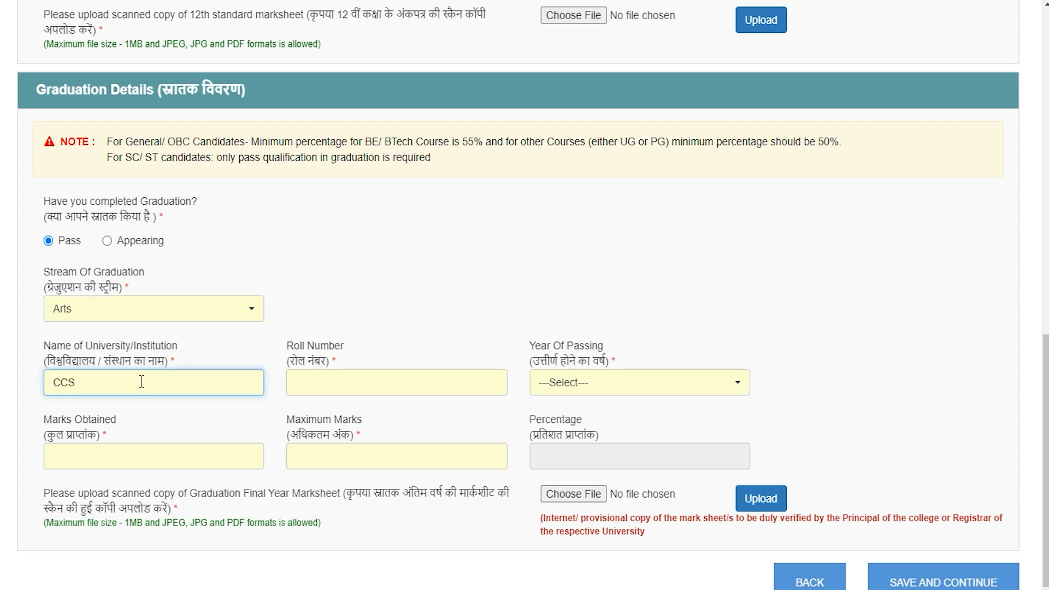
pyautogui.click(317, 389)
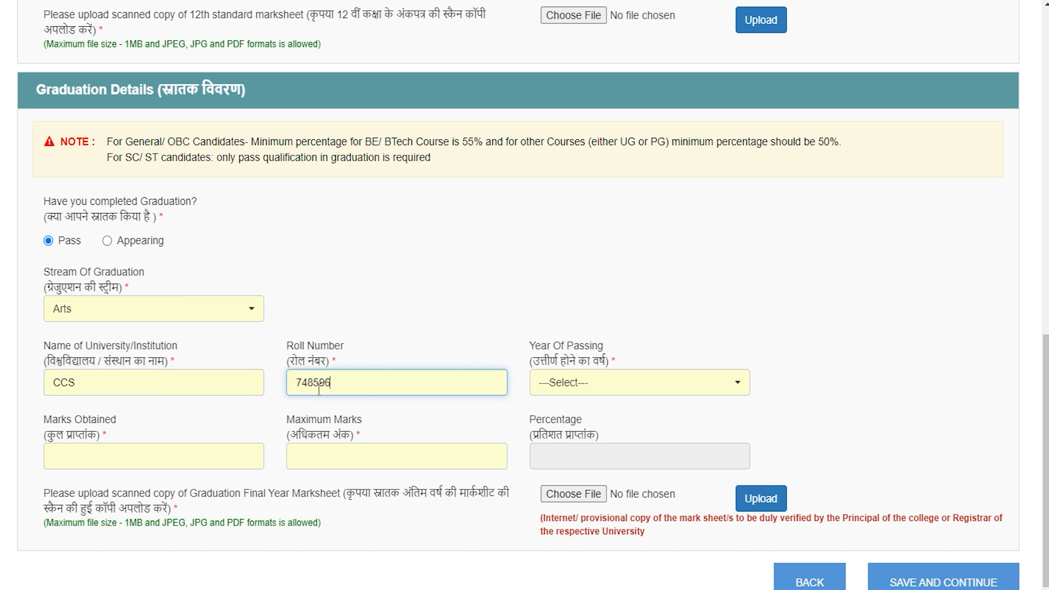
pyautogui.click(607, 383)
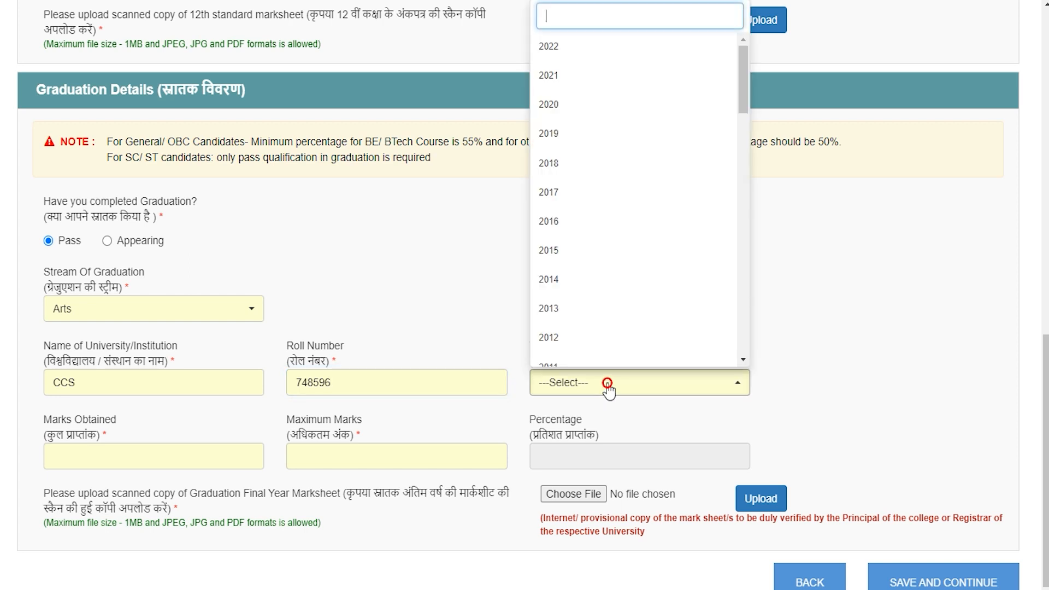
pyautogui.click(563, 101)
# Enter graduation marks 1000 of 1500 (66.67%) and save to continue to Weightage Details
pyautogui.click(156, 454)
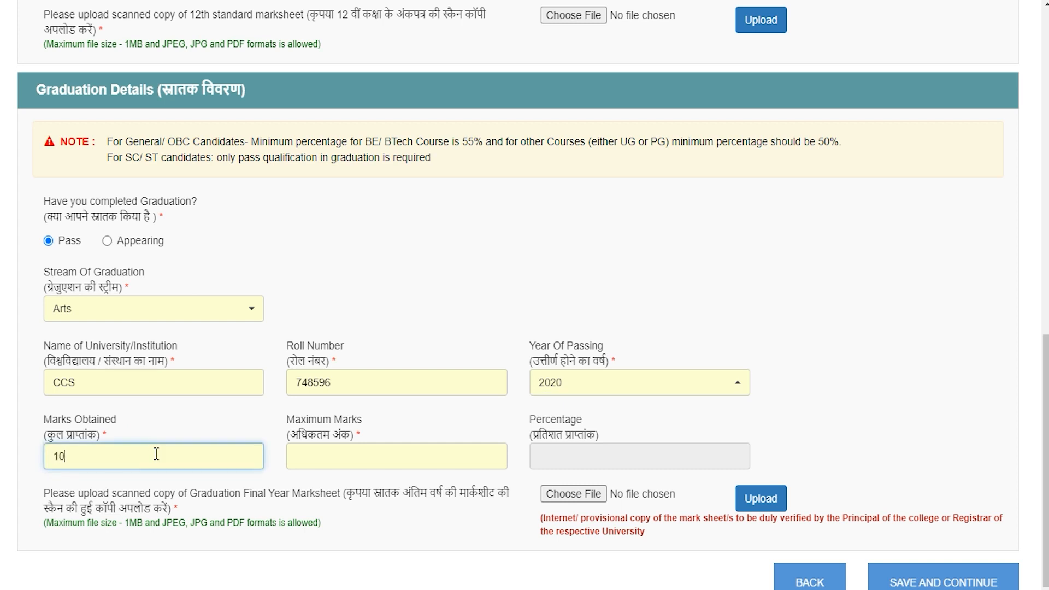
pyautogui.press('Tab')
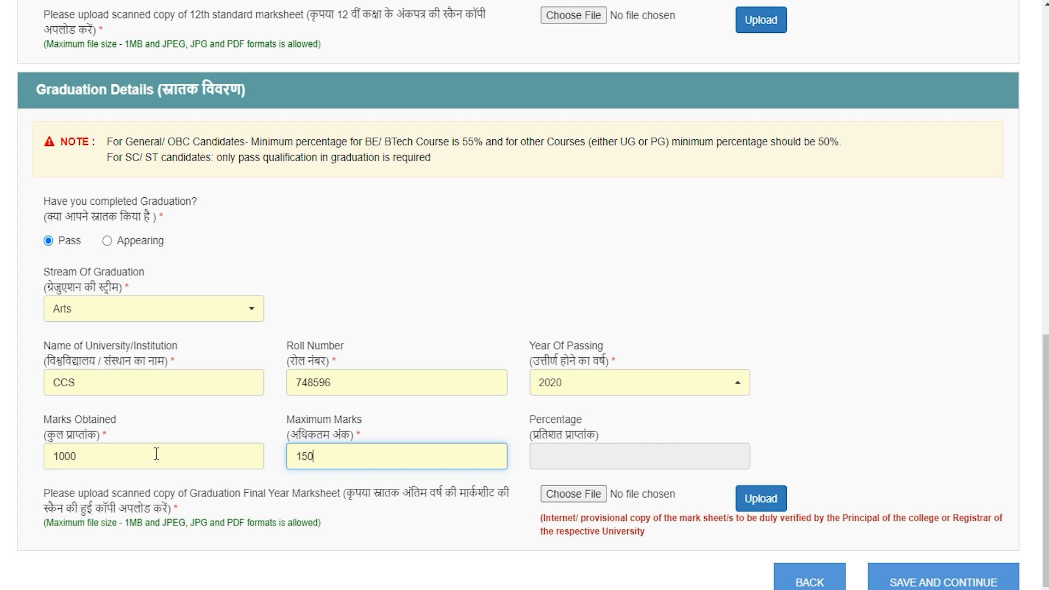
pyautogui.press('Tab')
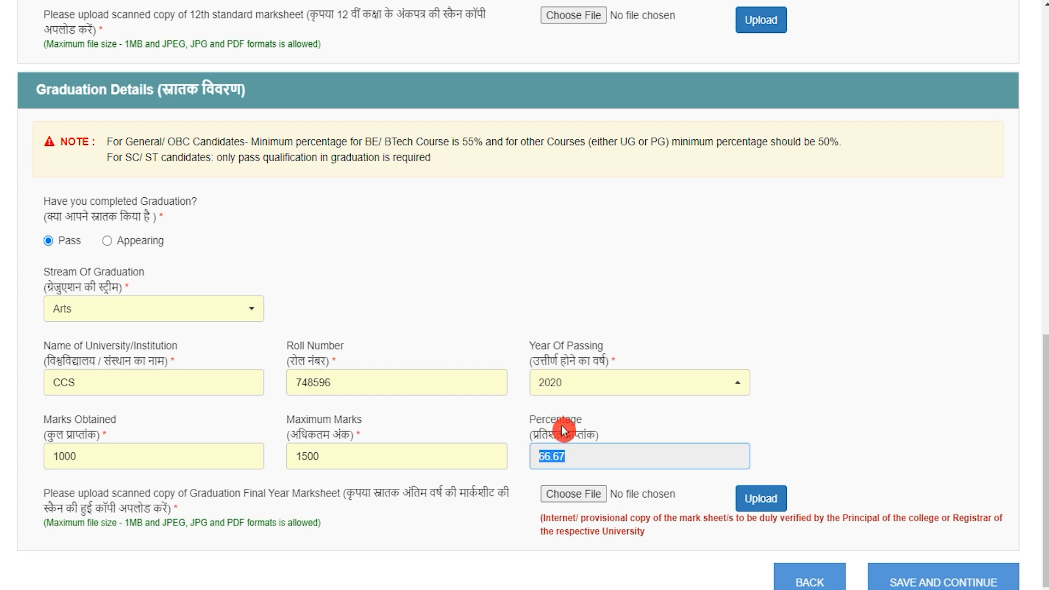
pyautogui.scroll(-1, 294, 528)
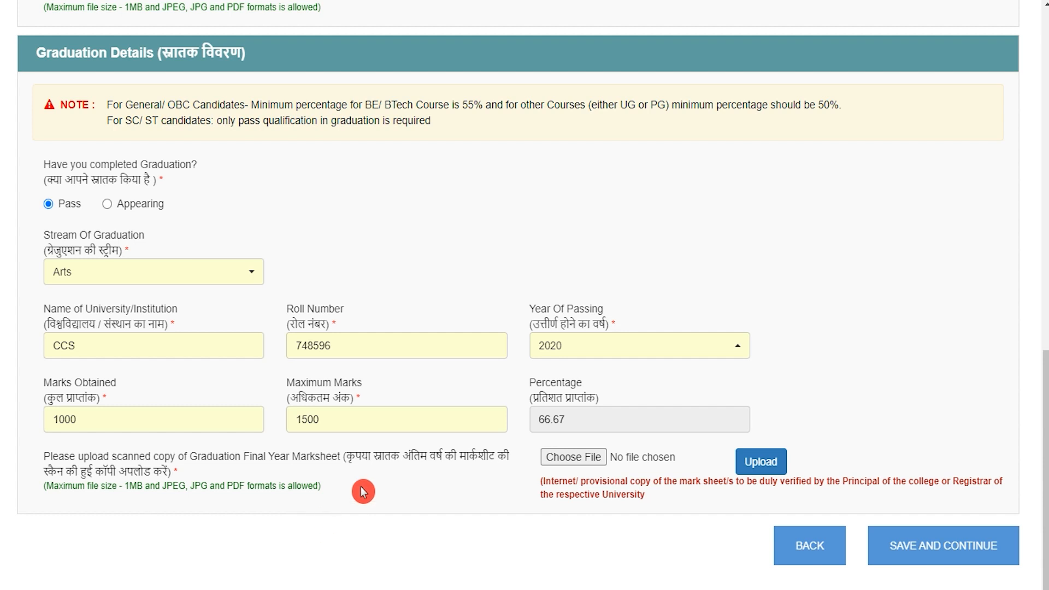
pyautogui.moveTo(356, 456); pyautogui.dragTo(449, 459)
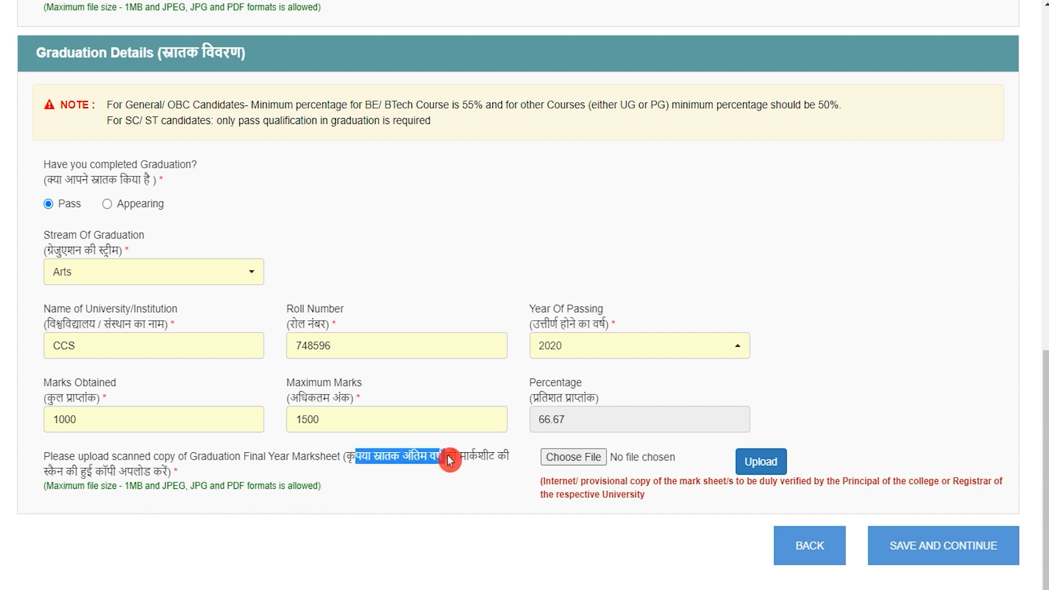
pyautogui.click(128, 486)
pyautogui.moveTo(163, 486); pyautogui.dragTo(275, 486)
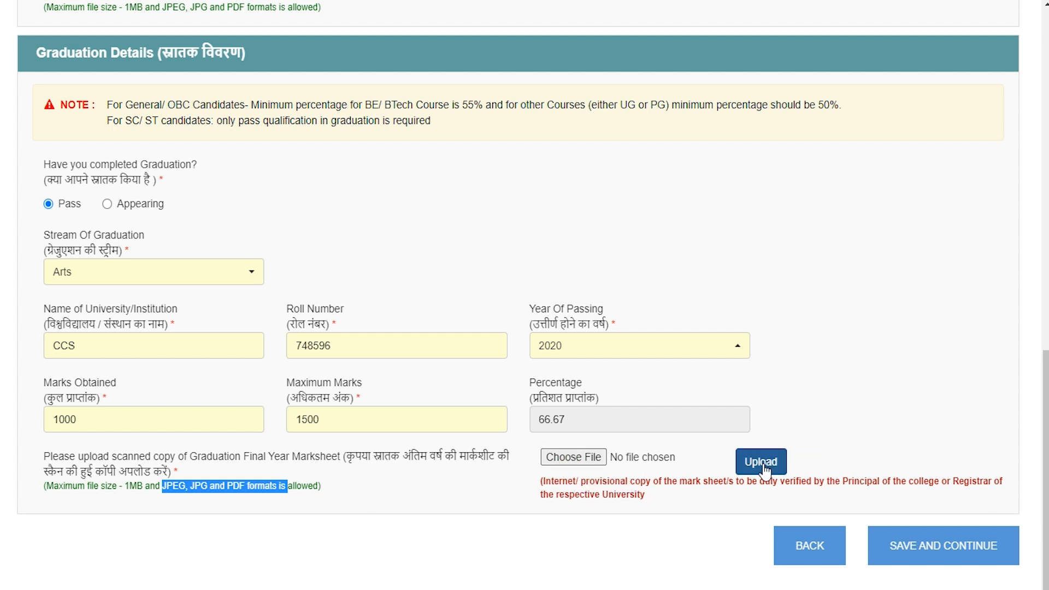
pyautogui.click(728, 477)
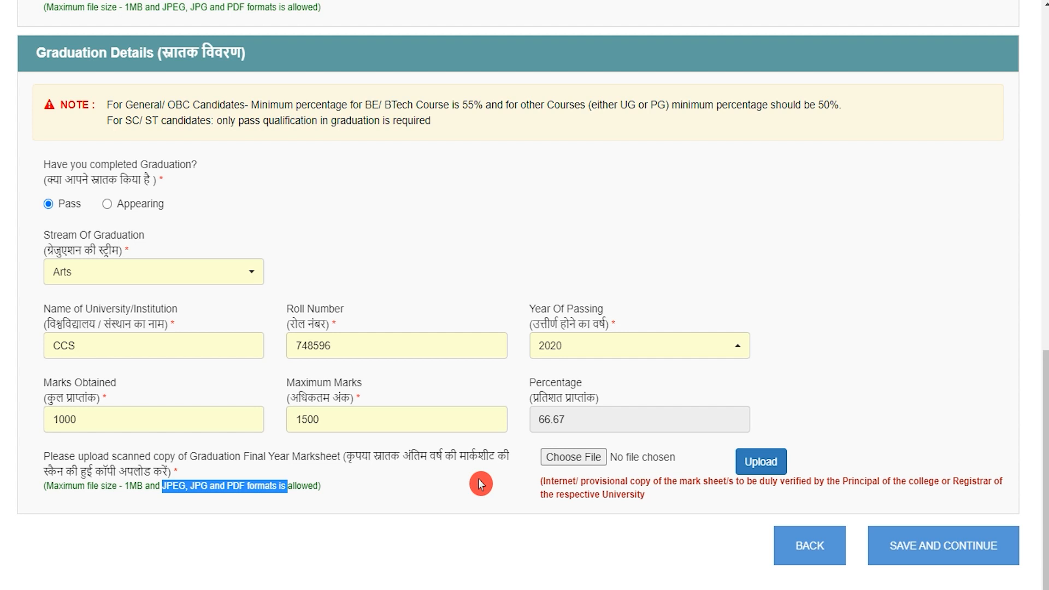
pyautogui.click(937, 557)
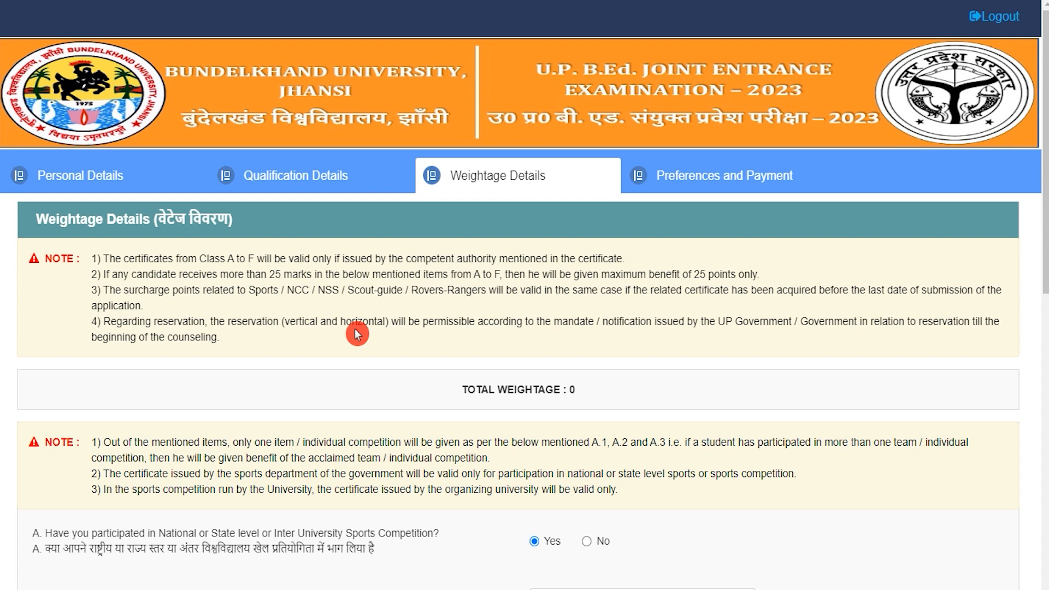
# Answer No to weightage questions A (sports competitions) and B (NCC/NSS)
pyautogui.scroll(-4, 356, 333)
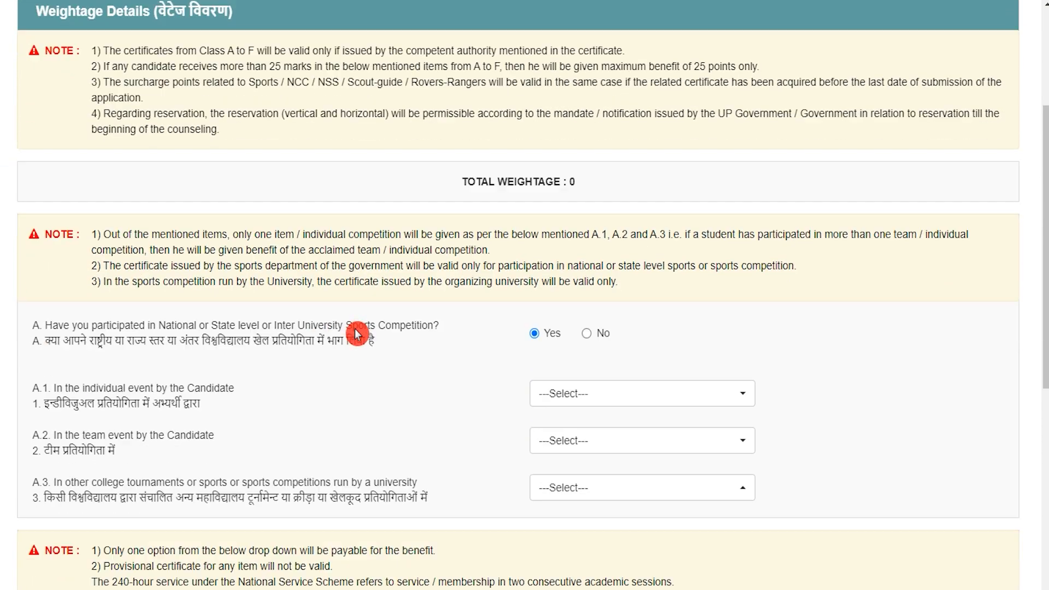
pyautogui.moveTo(56, 312); pyautogui.dragTo(356, 319)
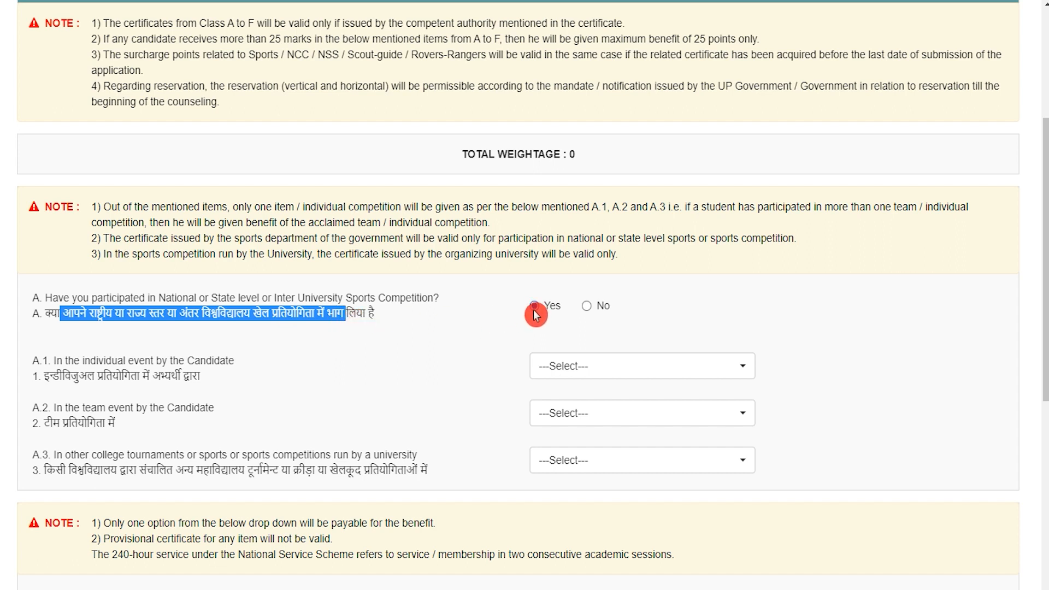
pyautogui.moveTo(71, 375); pyautogui.dragTo(126, 376)
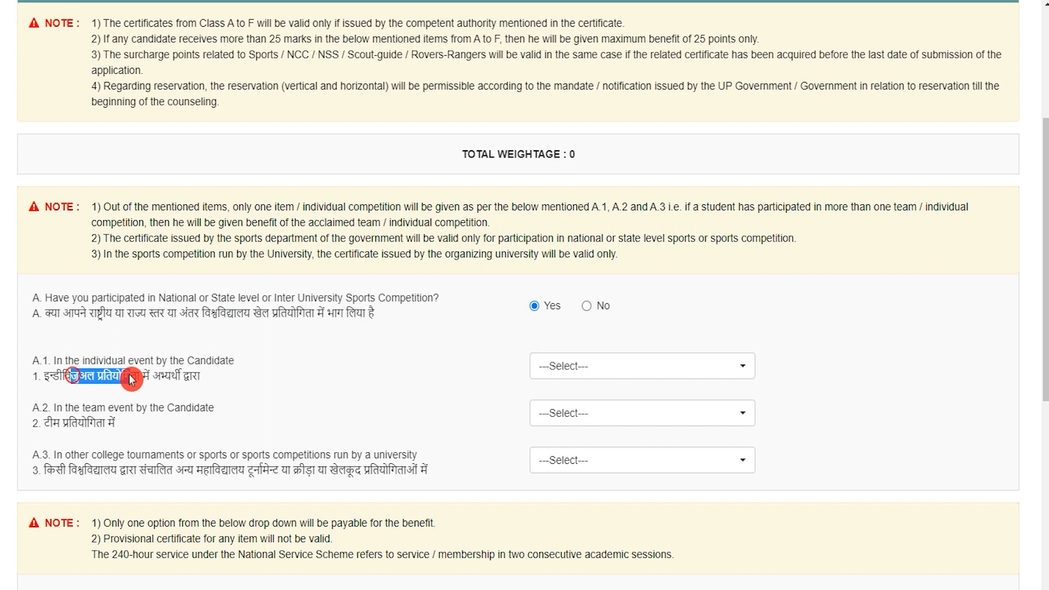
pyautogui.click(566, 371)
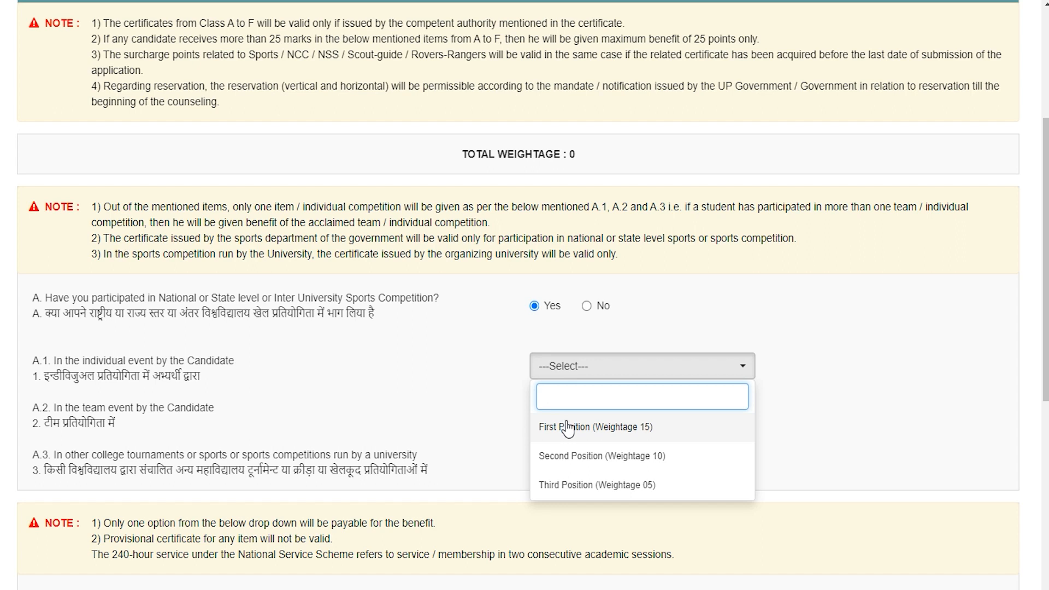
pyautogui.moveTo(211, 314); pyautogui.dragTo(348, 315)
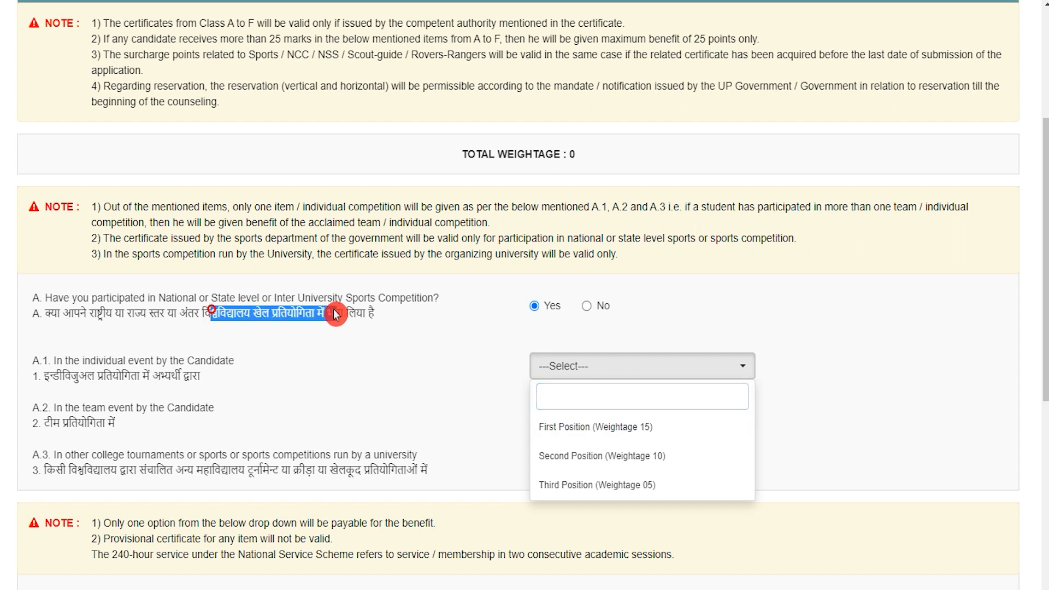
pyautogui.click(586, 306)
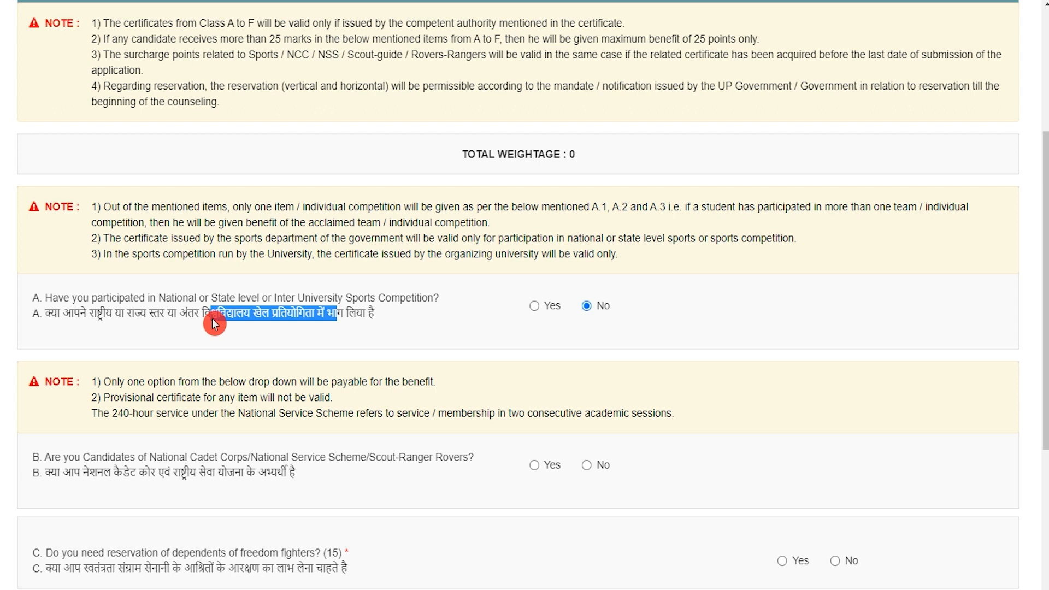
pyautogui.scroll(-1, 212, 319)
pyautogui.moveTo(58, 397); pyautogui.dragTo(269, 398)
pyautogui.click(534, 388)
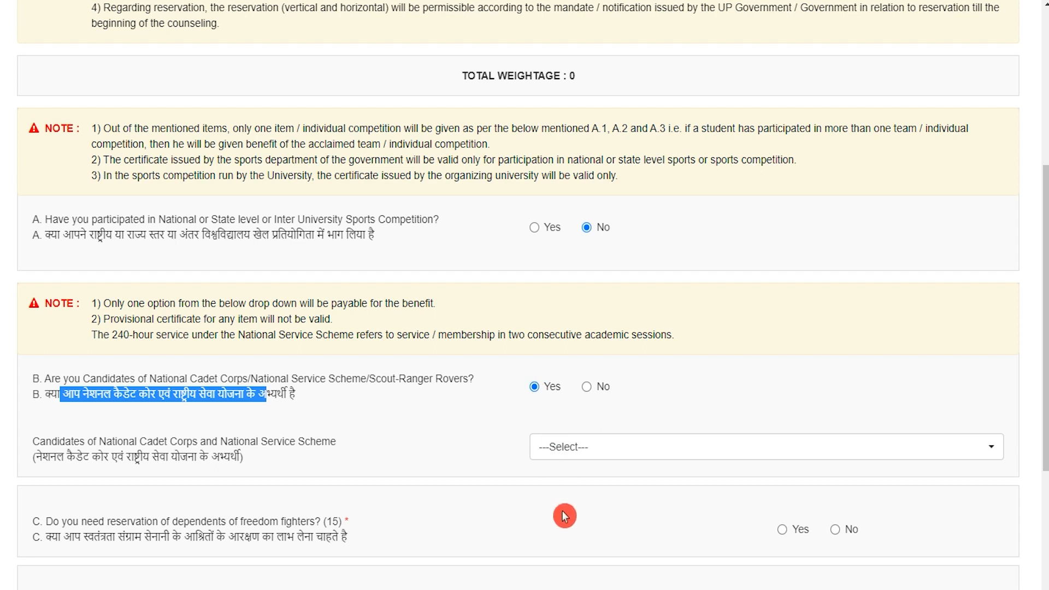
pyautogui.click(588, 389)
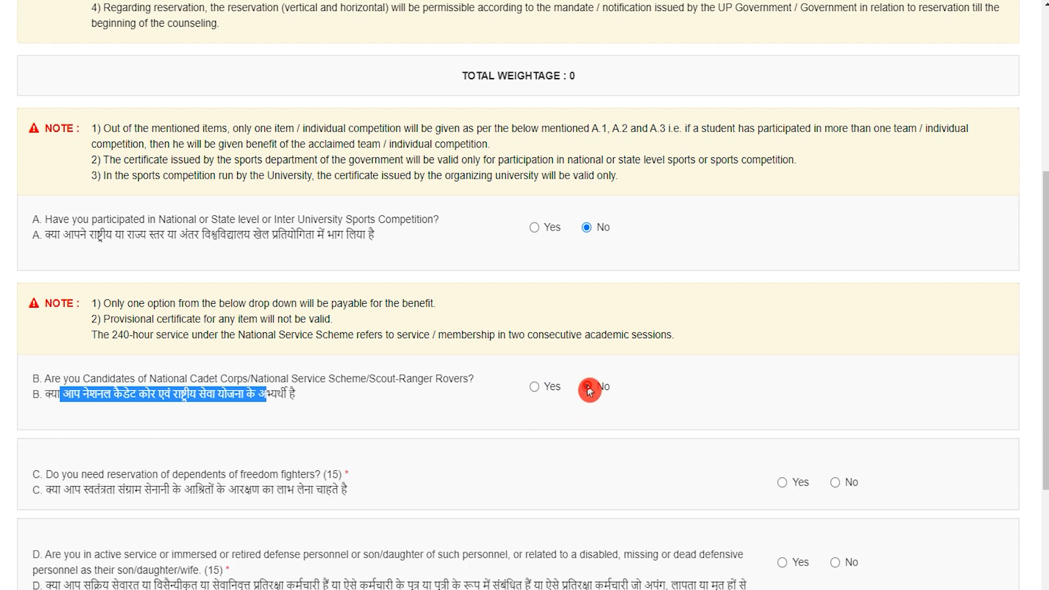
# Answer No to questions C (freedom fighter dependents) and D (defence personnel)
pyautogui.moveTo(55, 490); pyautogui.dragTo(295, 495)
pyautogui.scroll(-3, 492, 481)
pyautogui.scroll(-1, 659, 457)
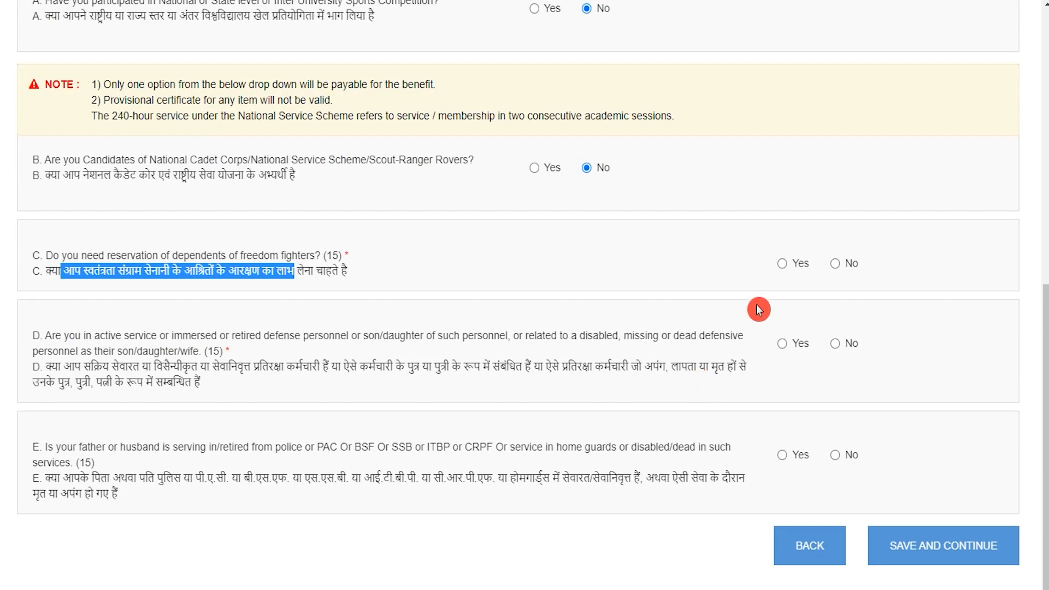
pyautogui.click(784, 264)
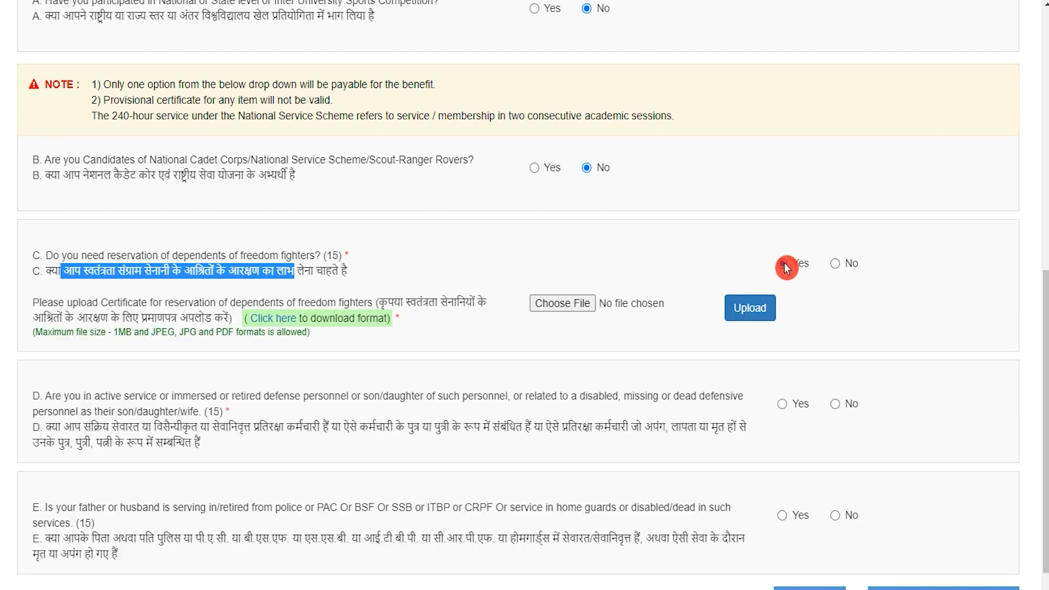
pyautogui.moveTo(405, 302); pyautogui.dragTo(416, 302)
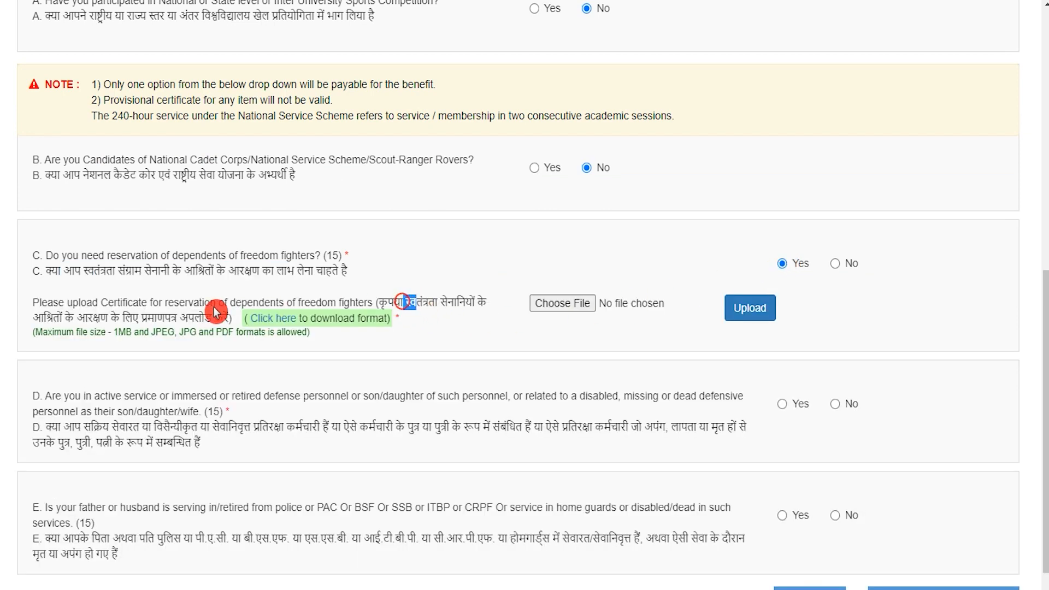
pyautogui.moveTo(87, 319); pyautogui.dragTo(192, 337)
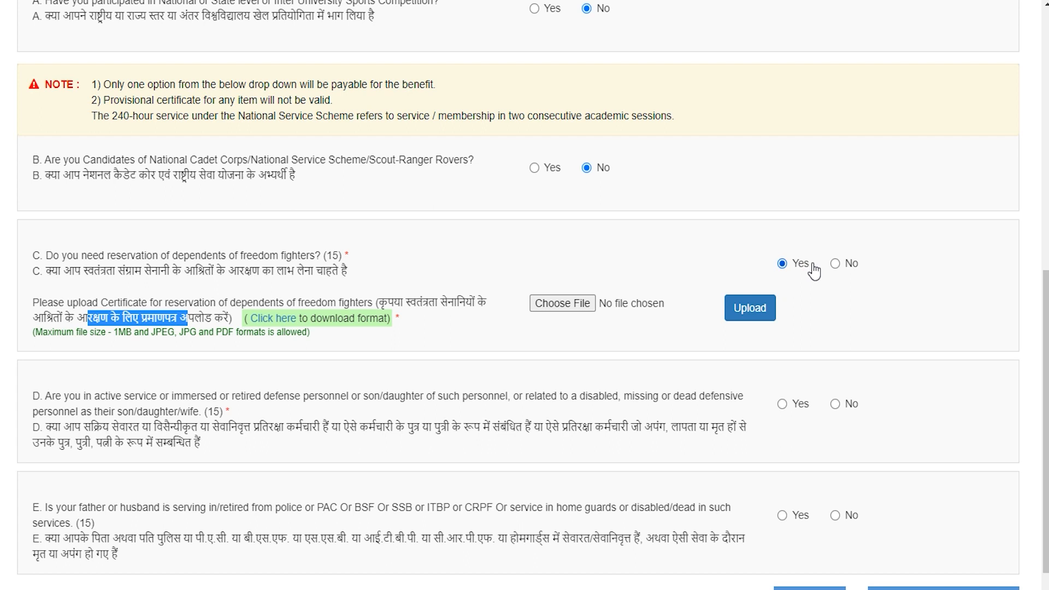
pyautogui.click(835, 265)
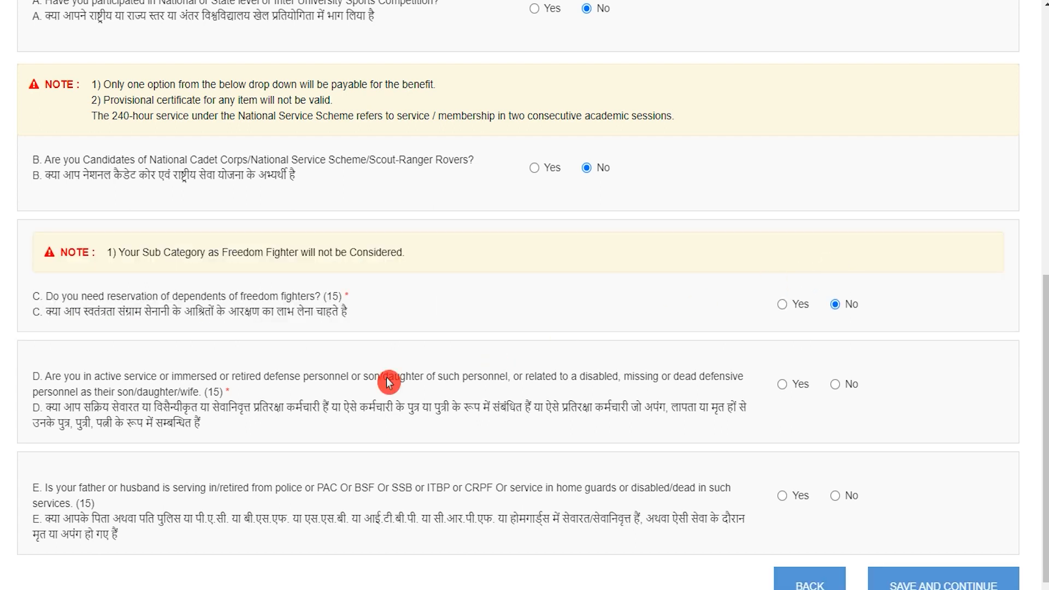
pyautogui.scroll(-1, 136, 443)
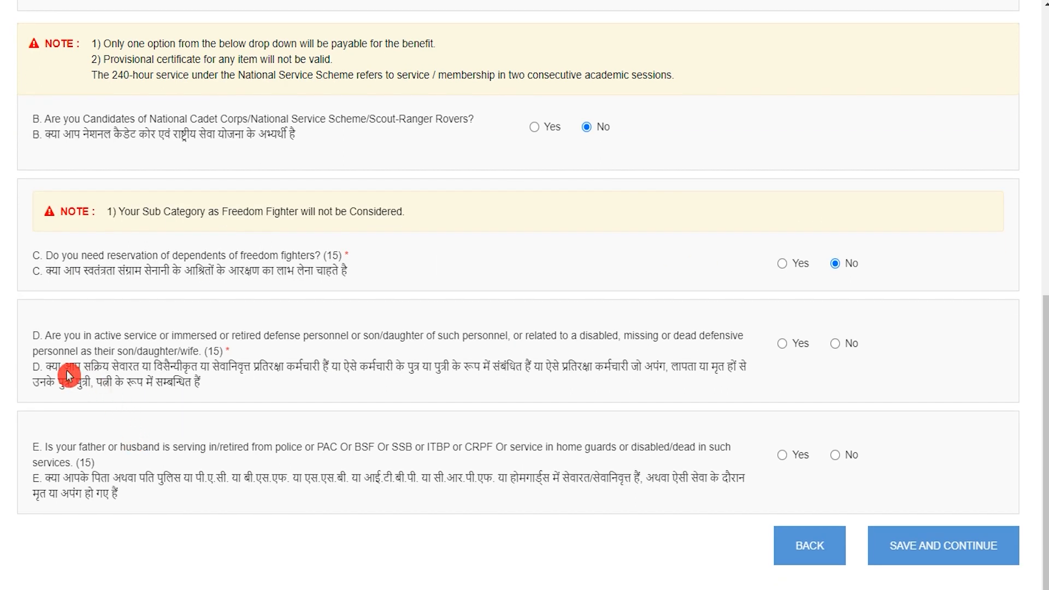
pyautogui.moveTo(61, 366); pyautogui.dragTo(316, 373)
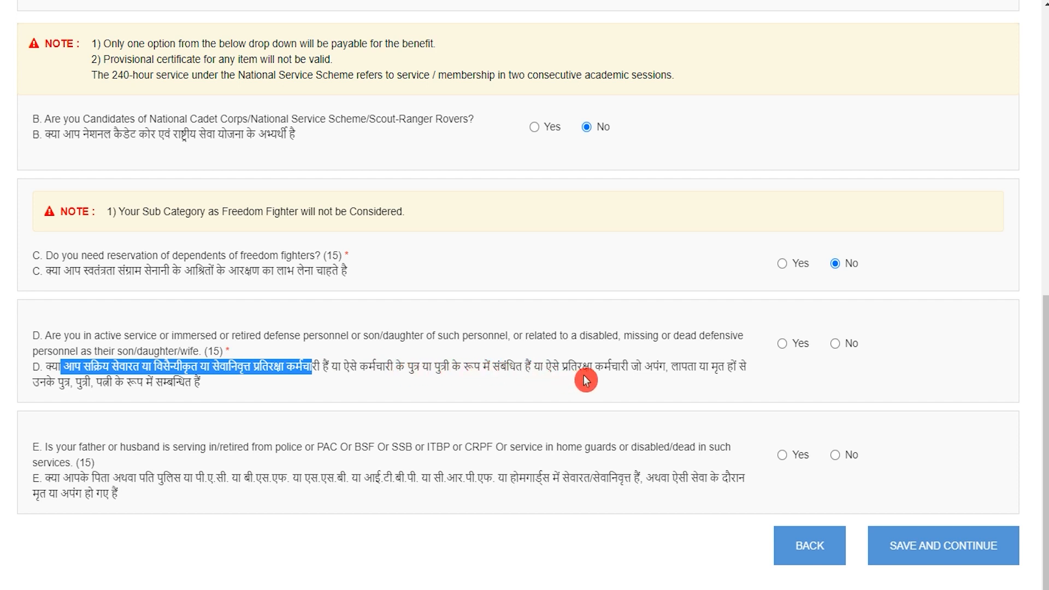
pyautogui.moveTo(608, 369); pyautogui.dragTo(632, 368)
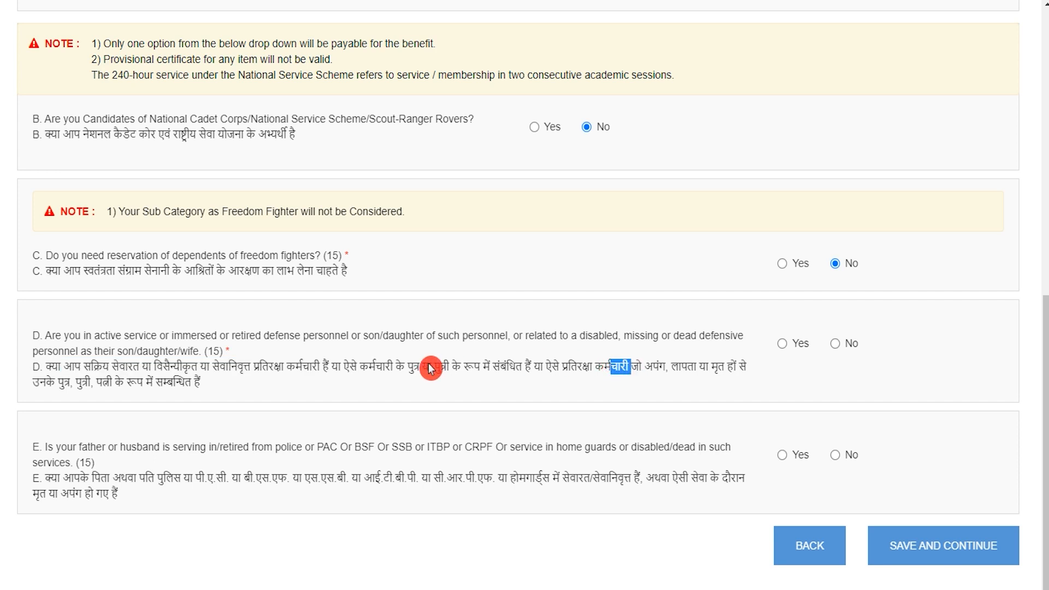
pyautogui.moveTo(104, 387); pyautogui.dragTo(155, 385)
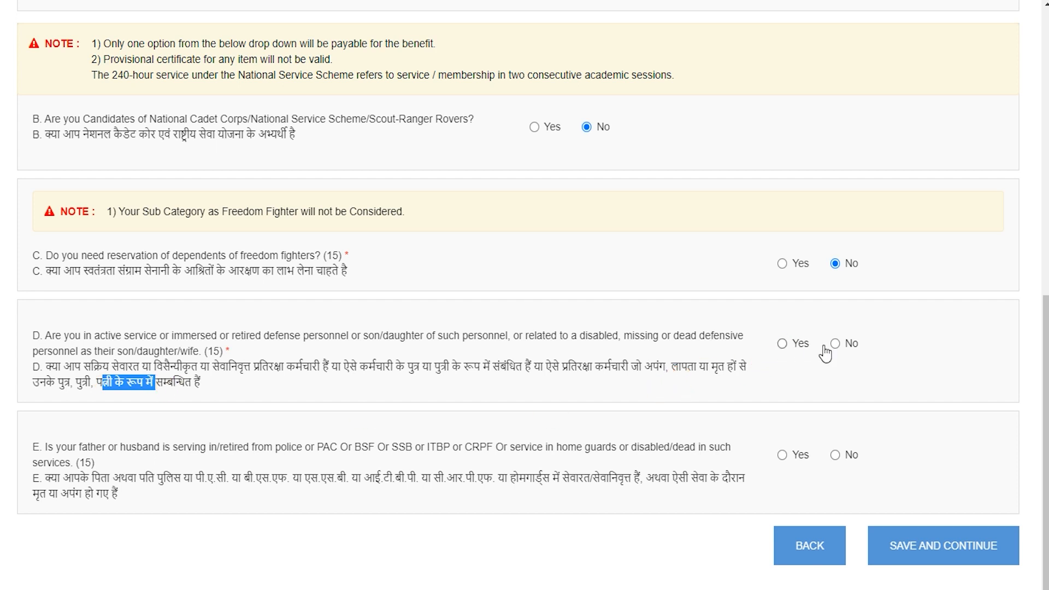
pyautogui.click(836, 344)
# Answer No to question E on police/paramilitary service and save the weightage details
pyautogui.scroll(-1, 273, 447)
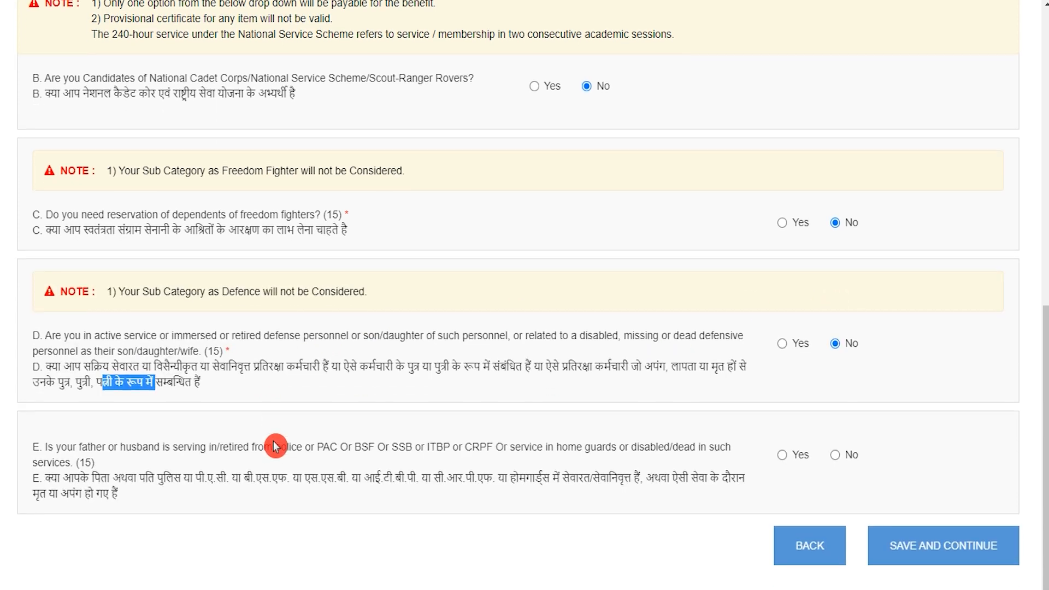
pyautogui.moveTo(60, 481); pyautogui.dragTo(615, 486)
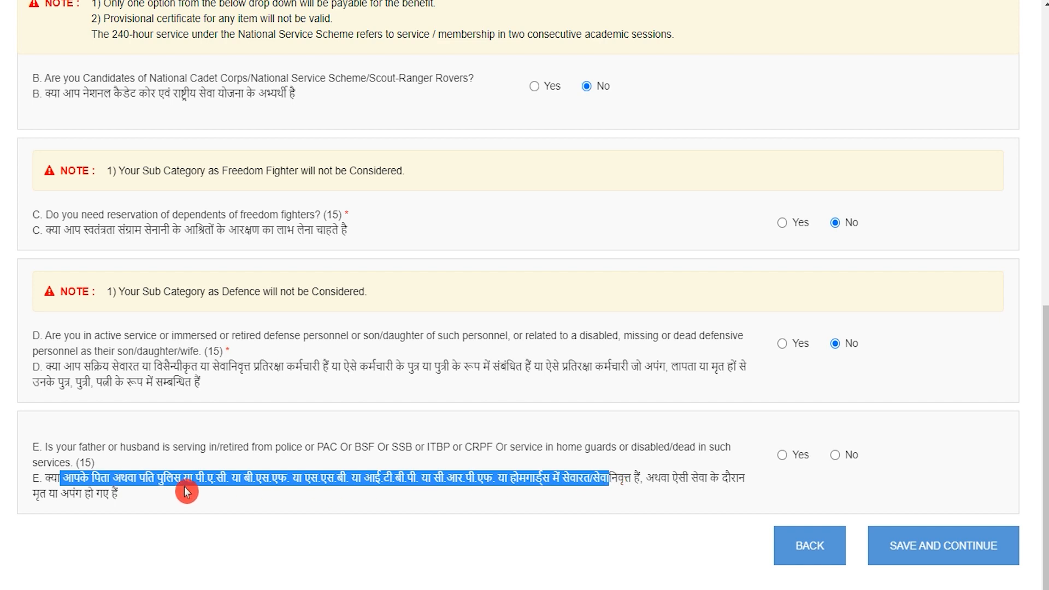
pyautogui.moveTo(62, 495); pyautogui.dragTo(115, 499)
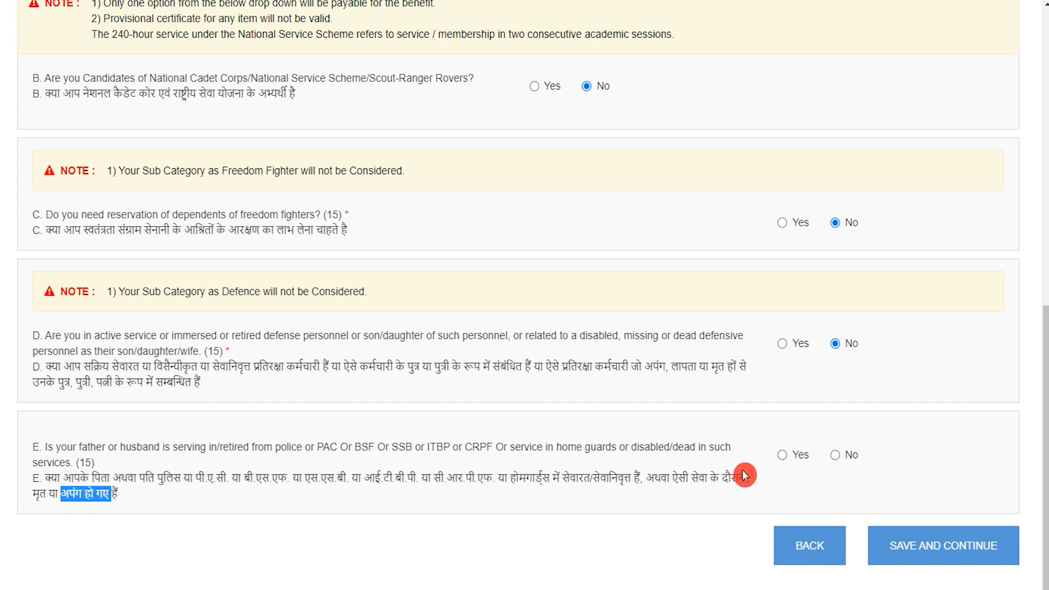
pyautogui.click(775, 461)
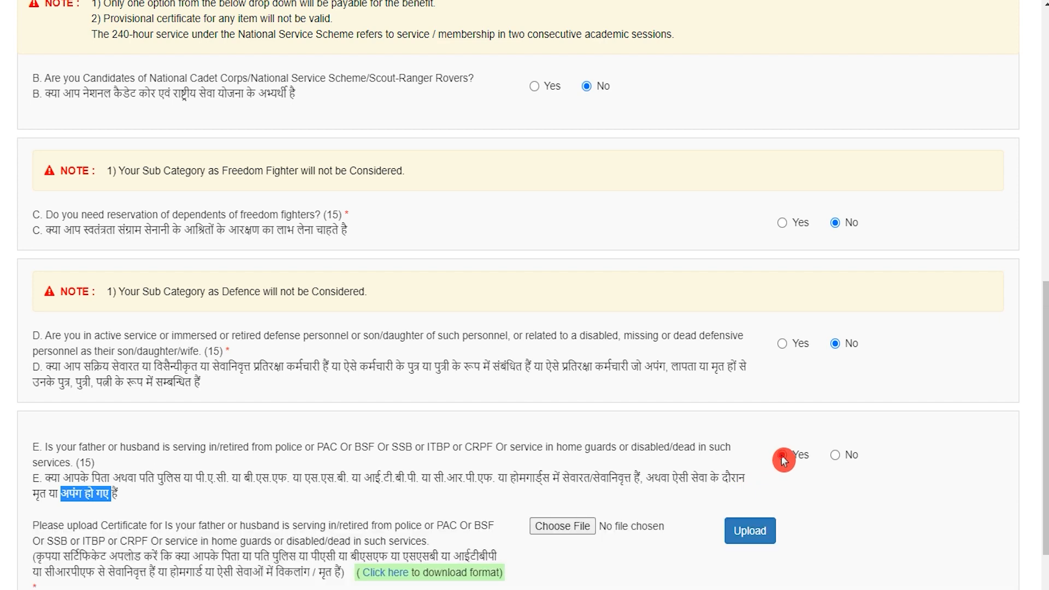
pyautogui.click(835, 455)
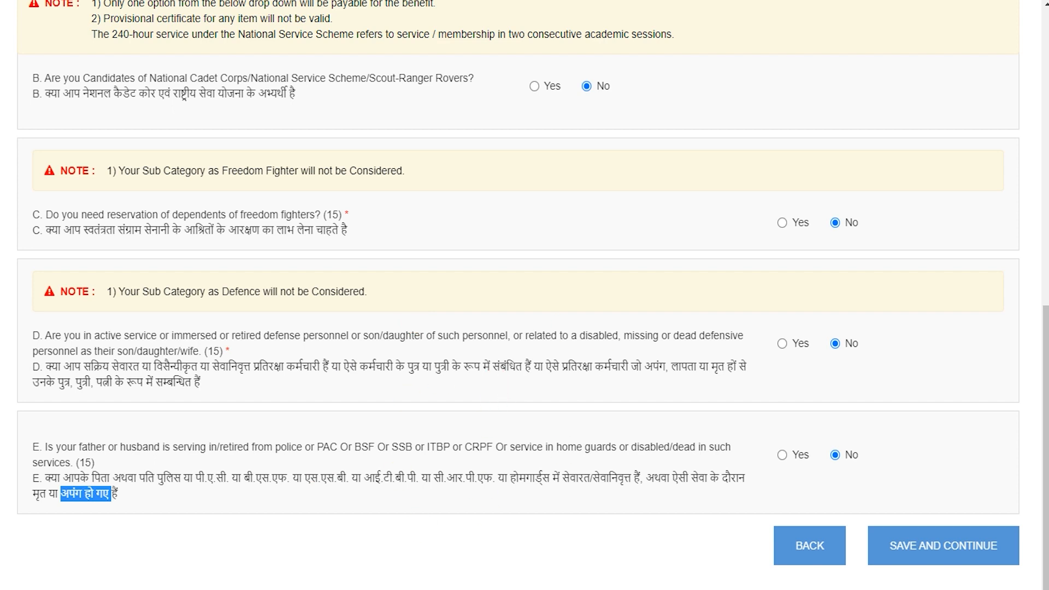
pyautogui.click(922, 558)
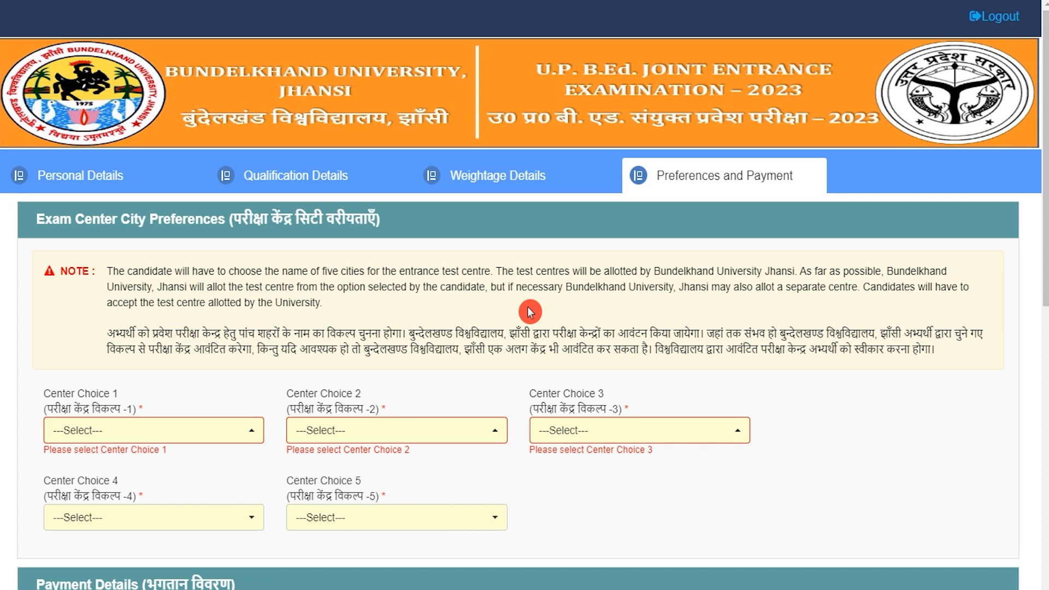
# Set centre choices 1–3 to Allahabad (Prayagraj), Azamgarh and Amethi (CSJM Nagar)
pyautogui.click(183, 435)
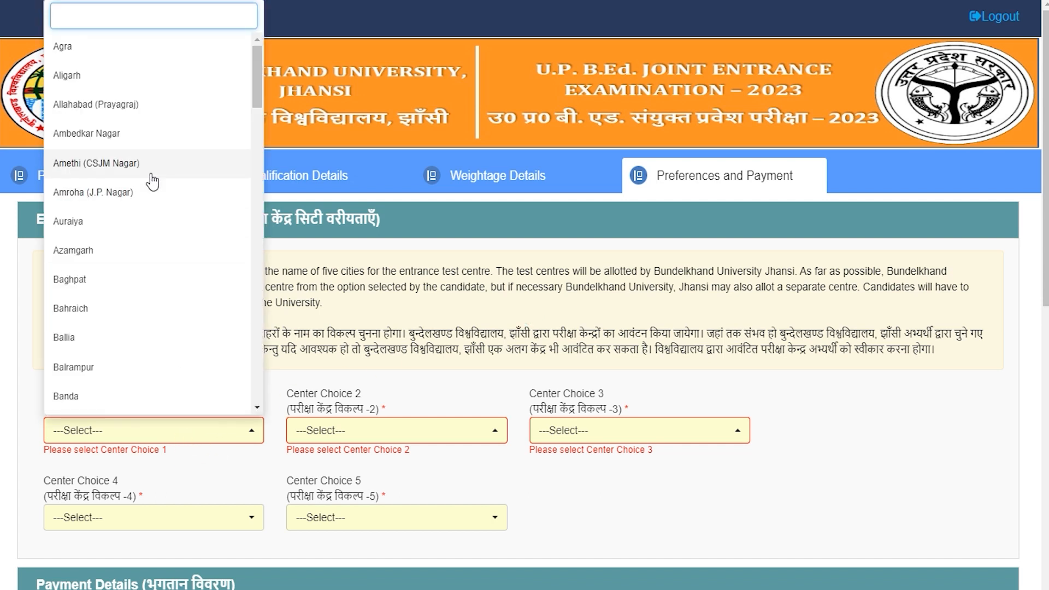
pyautogui.click(97, 106)
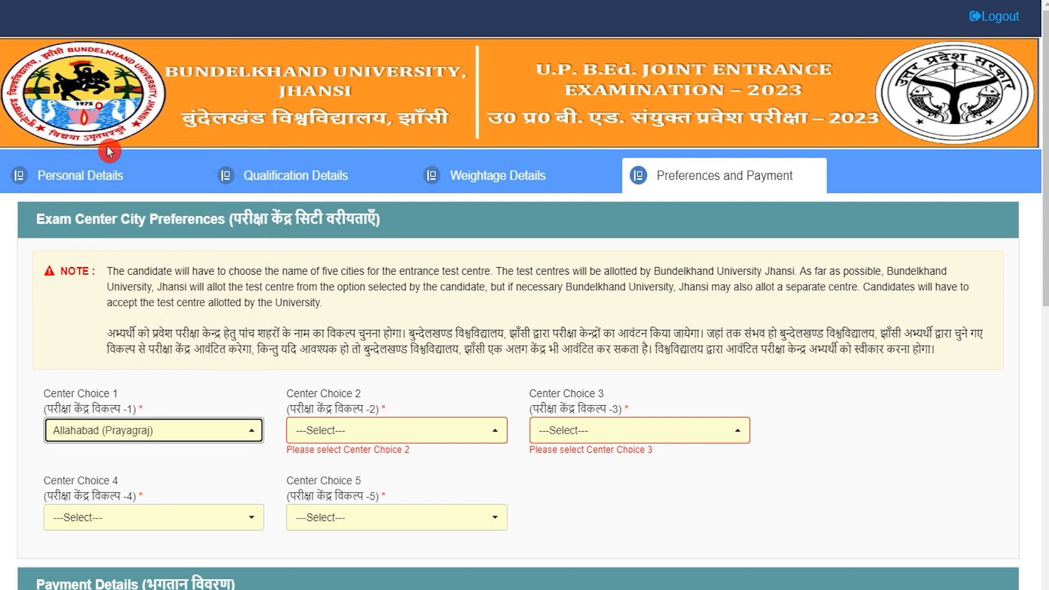
pyautogui.click(365, 439)
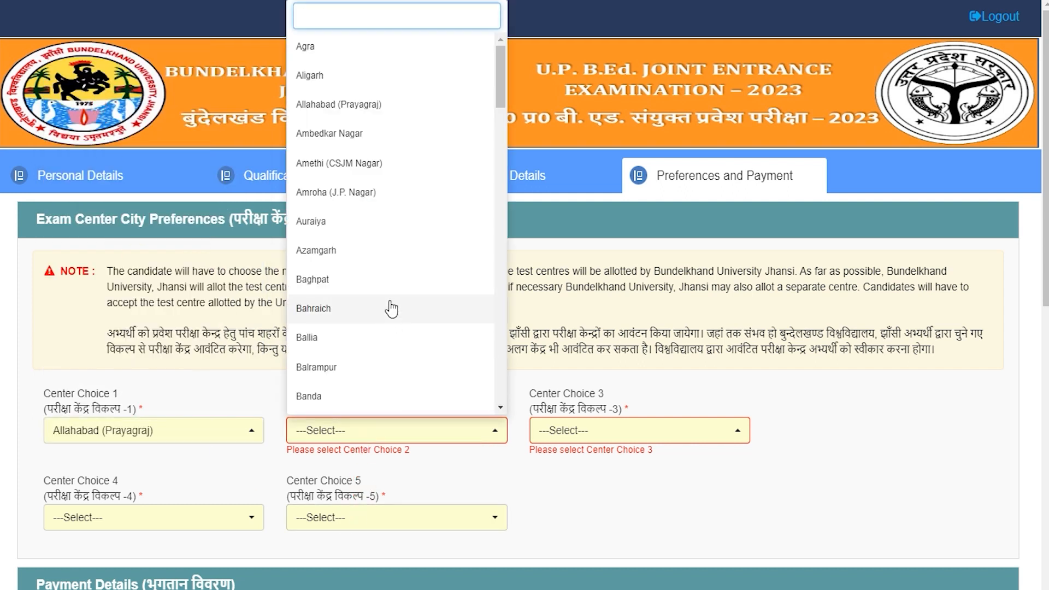
pyautogui.click(333, 255)
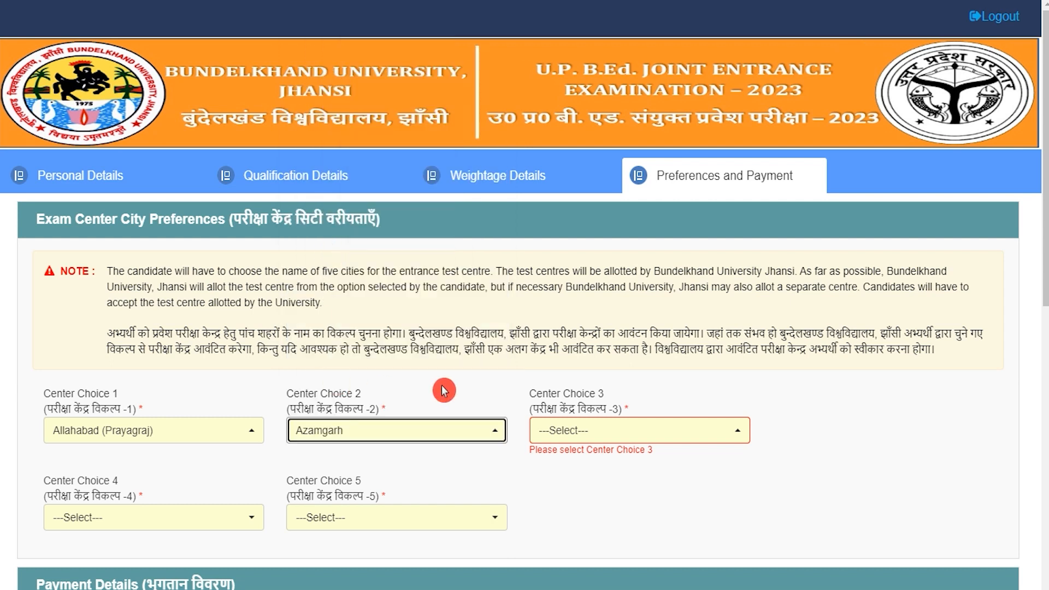
pyautogui.scroll(-3, 443, 389)
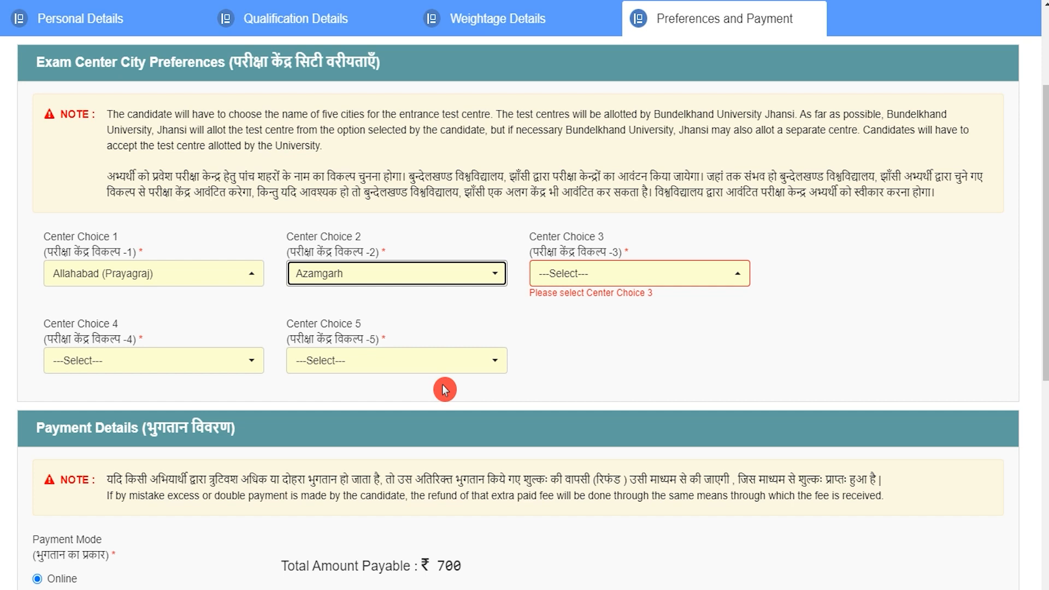
pyautogui.click(604, 273)
pyautogui.click(567, 451)
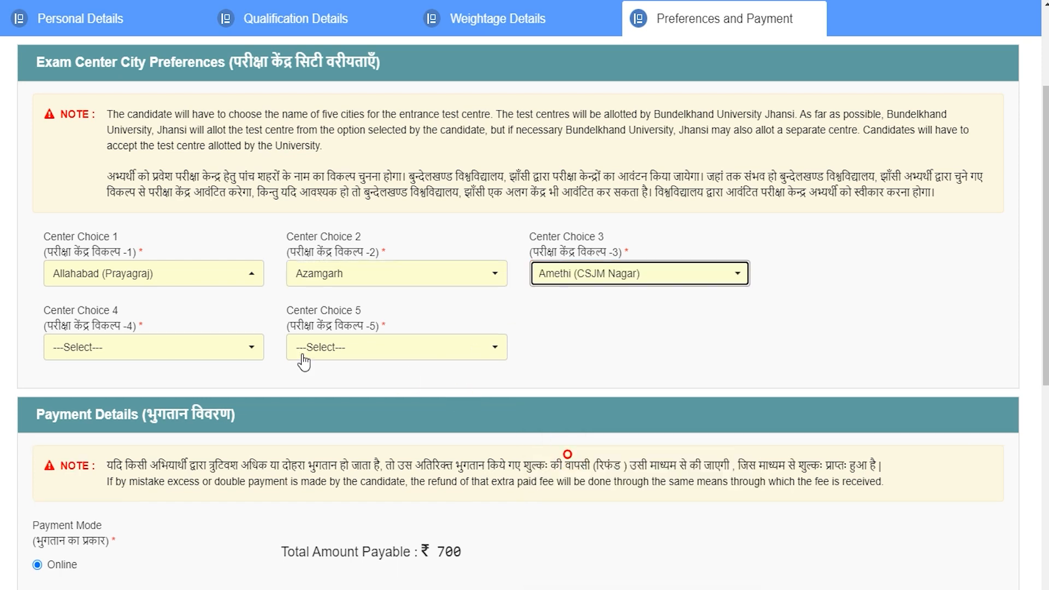
# Set choice 4 to Baghpat and choice 5 to Amroha (J.P. Nagar), dismissing the duplicate-city alert
pyautogui.click(186, 344)
pyautogui.click(87, 273)
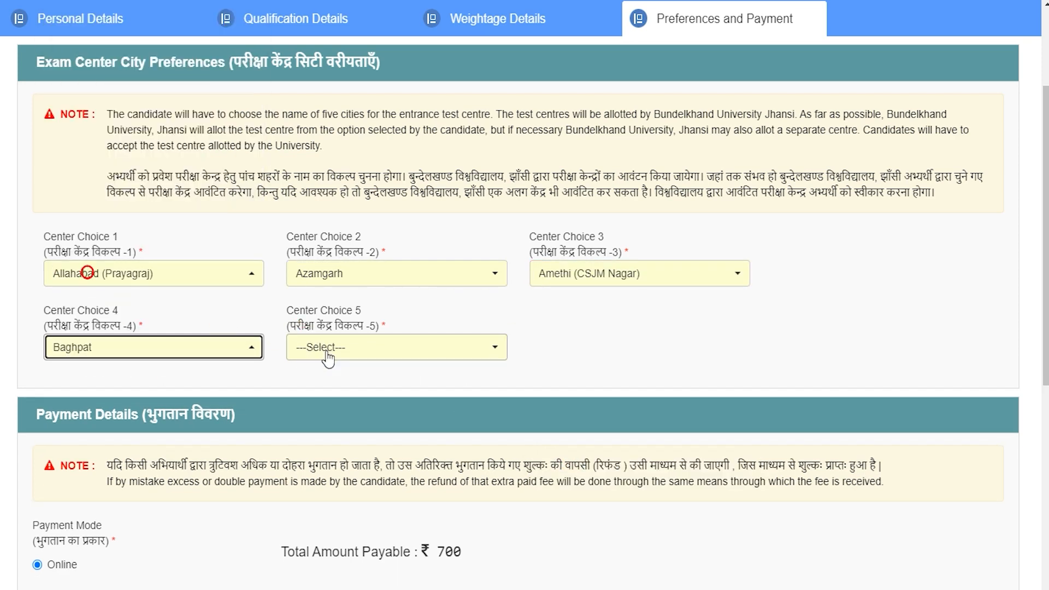
pyautogui.click(327, 357)
pyautogui.click(352, 251)
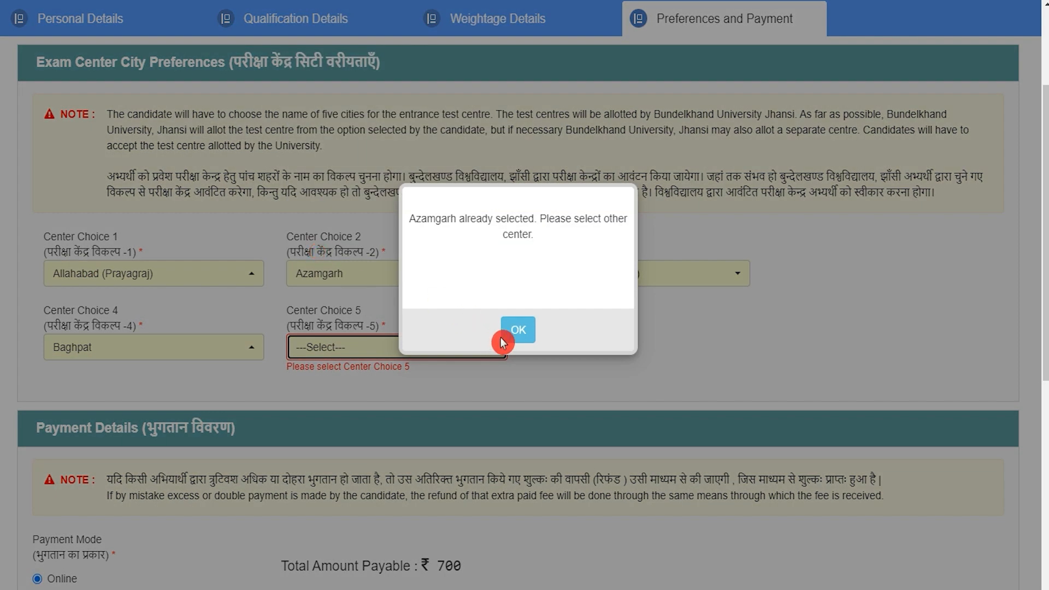
pyautogui.click(502, 341)
pyautogui.click(407, 348)
pyautogui.click(316, 193)
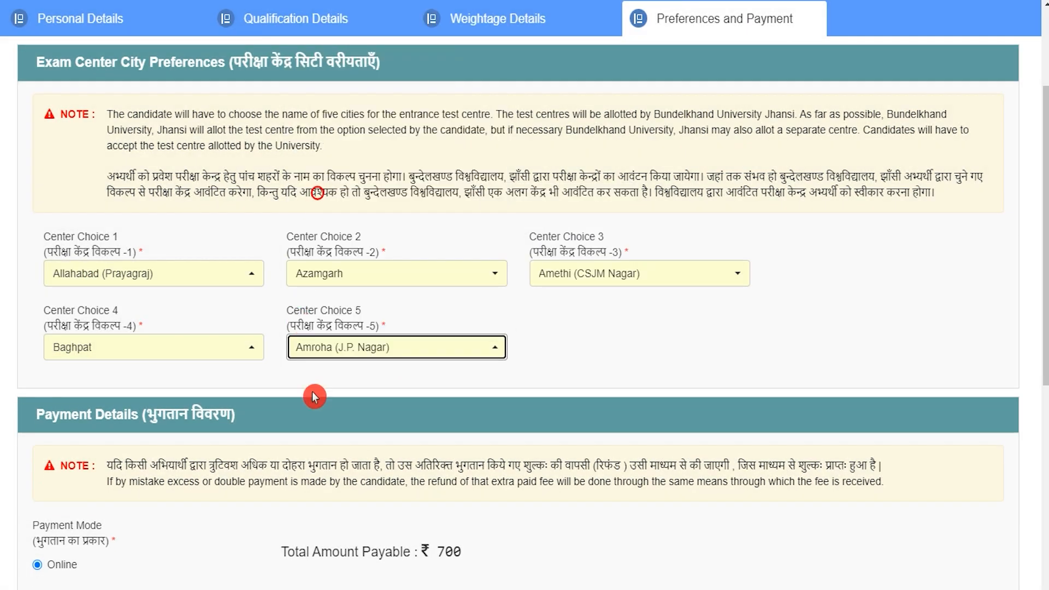
pyautogui.scroll(-3, 315, 397)
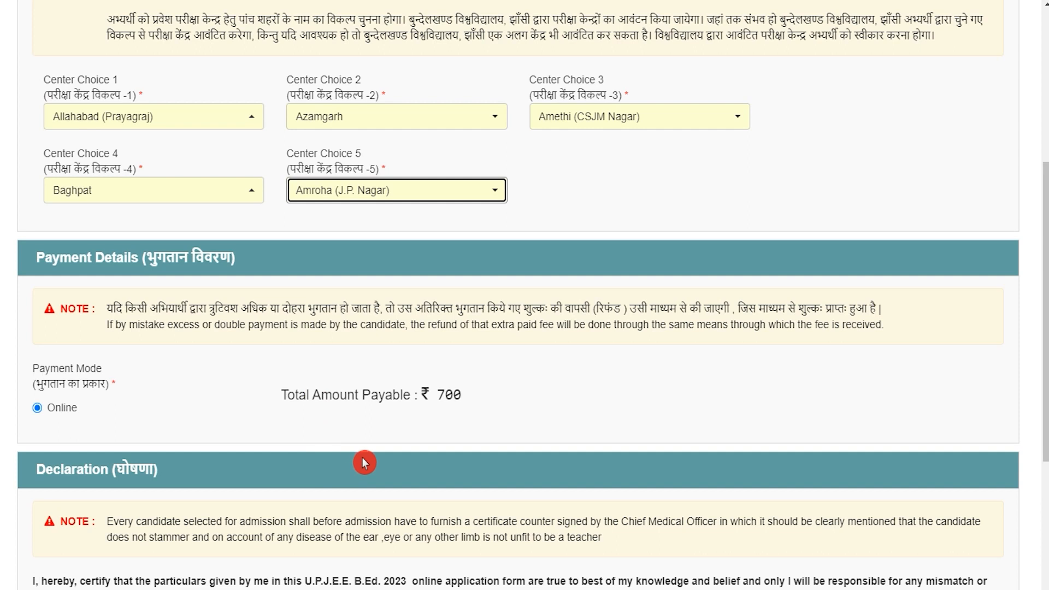
pyautogui.scroll(-2, 364, 463)
pyautogui.click(284, 318)
pyautogui.moveTo(285, 318); pyautogui.dragTo(440, 316)
pyautogui.doubleClick(440, 316)
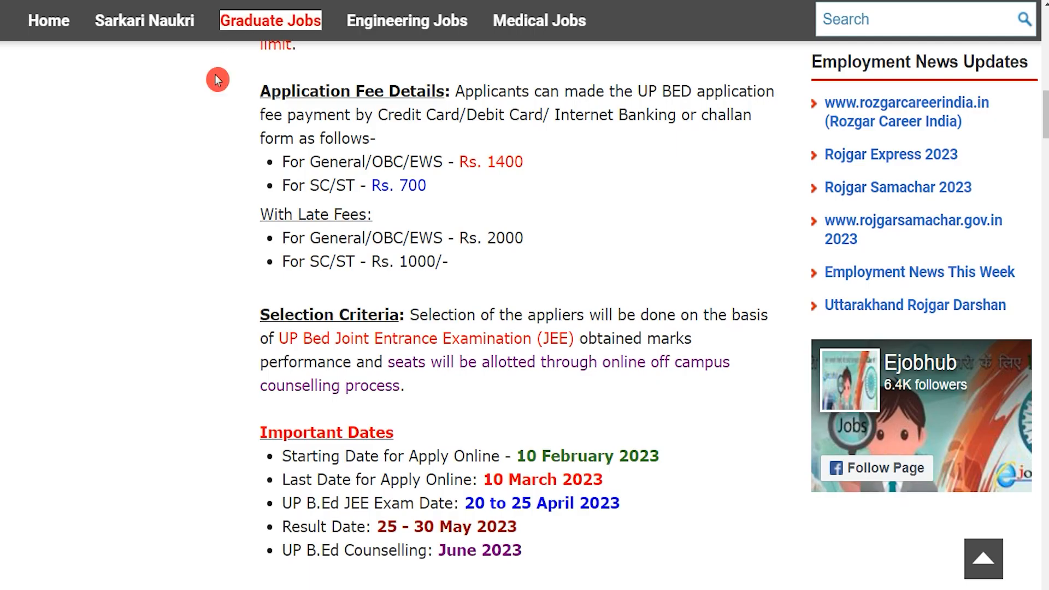
pyautogui.moveTo(321, 237); pyautogui.dragTo(383, 237)
pyautogui.moveTo(329, 161); pyautogui.dragTo(531, 167)
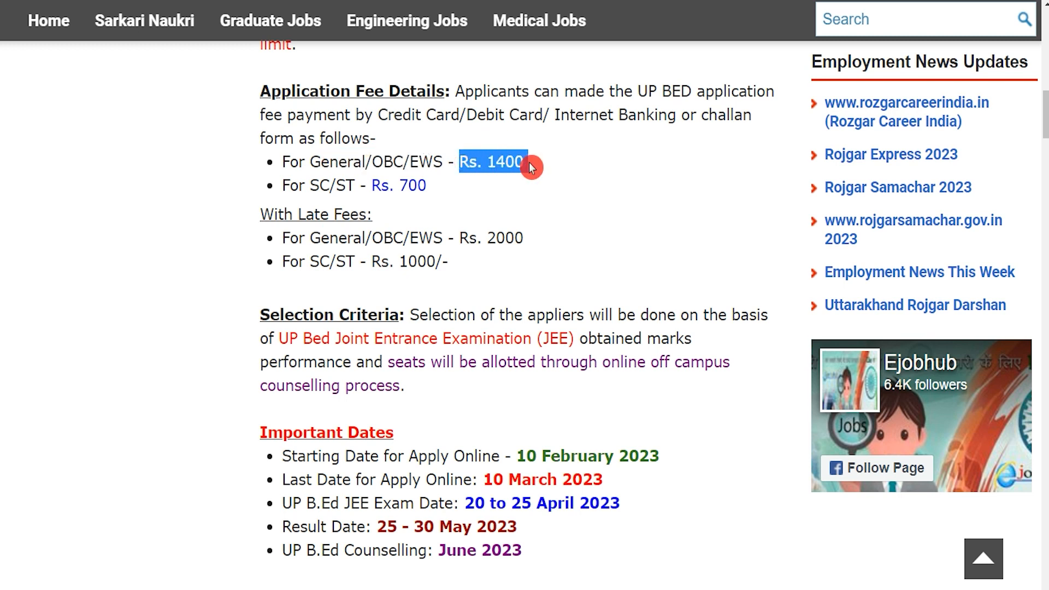
pyautogui.click(315, 186)
pyautogui.moveTo(315, 186); pyautogui.dragTo(427, 186)
# Check the ₹700 fee, tick I Agree, fill the captcha and submit the form
pyautogui.doubleClick(439, 318)
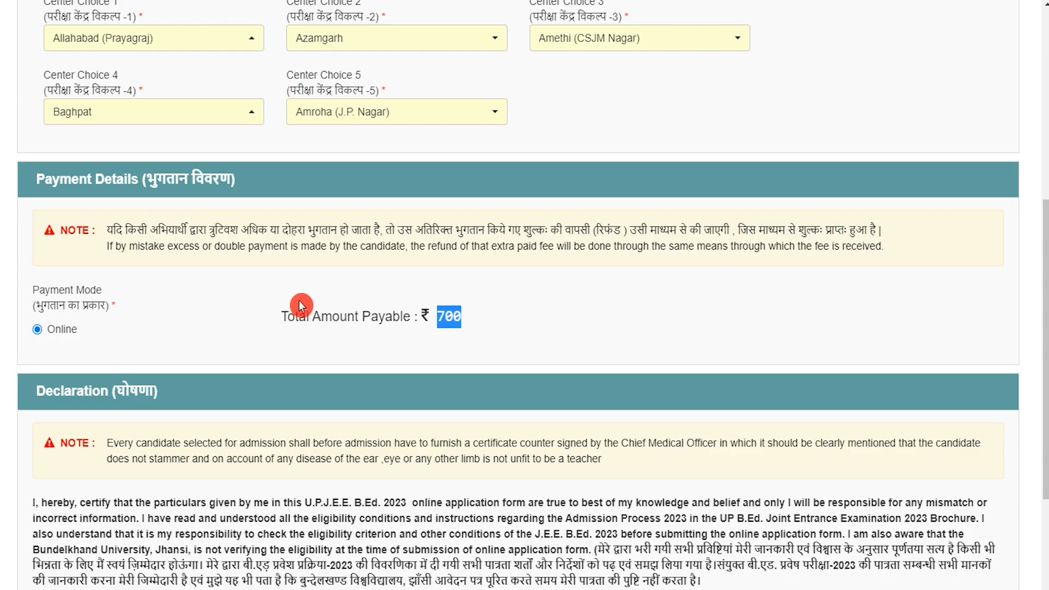
pyautogui.click(445, 316)
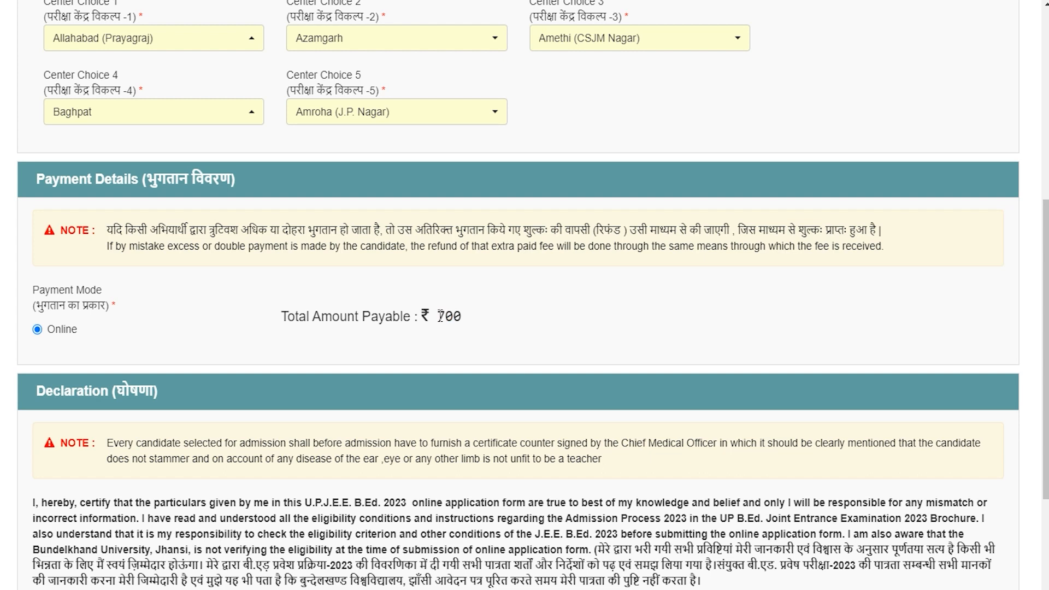
pyautogui.moveTo(438, 316); pyautogui.dragTo(462, 318)
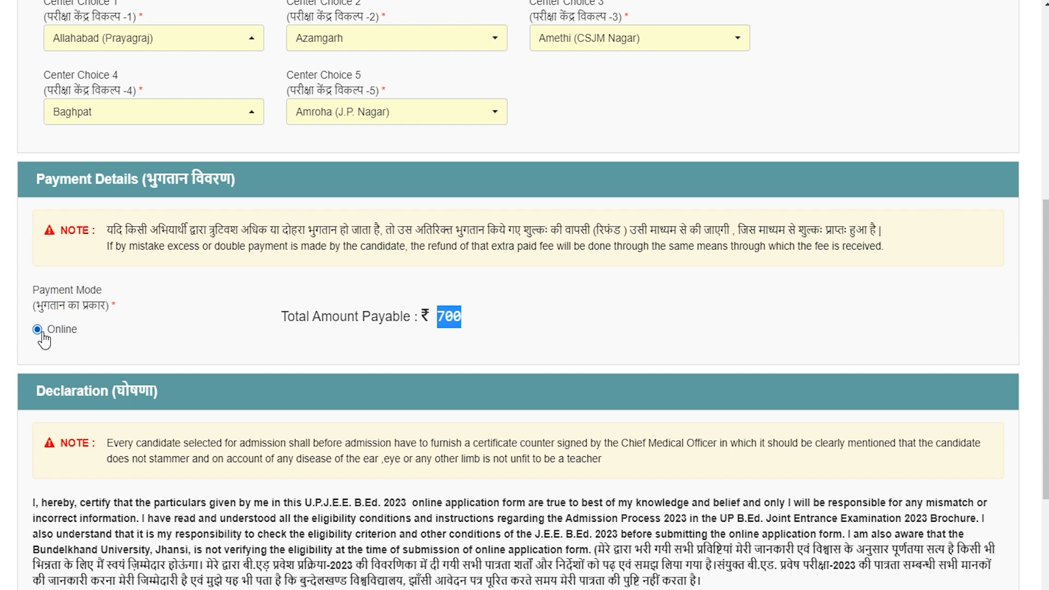
pyautogui.scroll(-4, 233, 271)
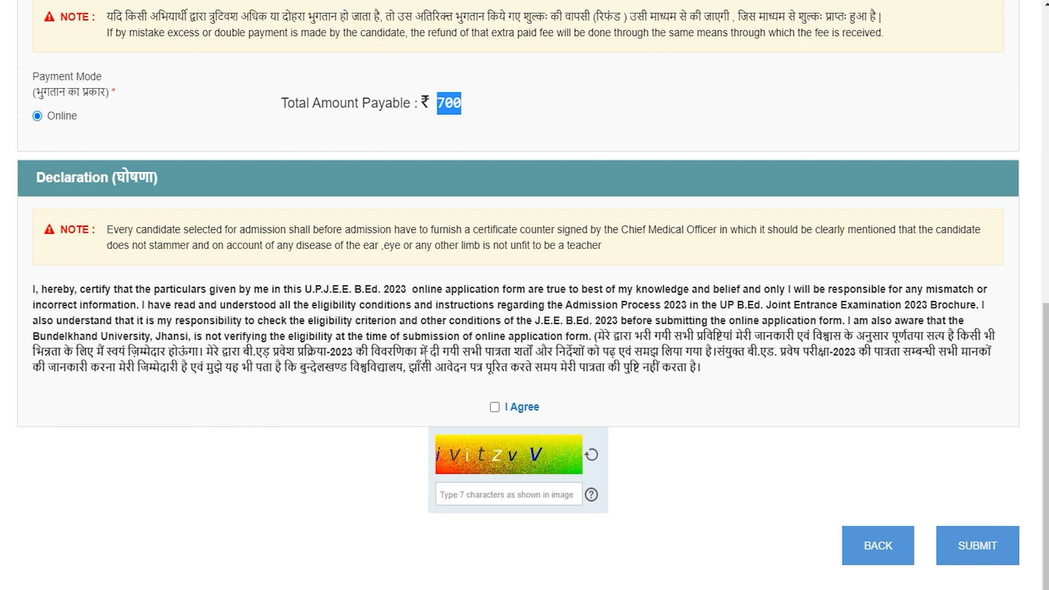
pyautogui.click(494, 408)
pyautogui.click(474, 494)
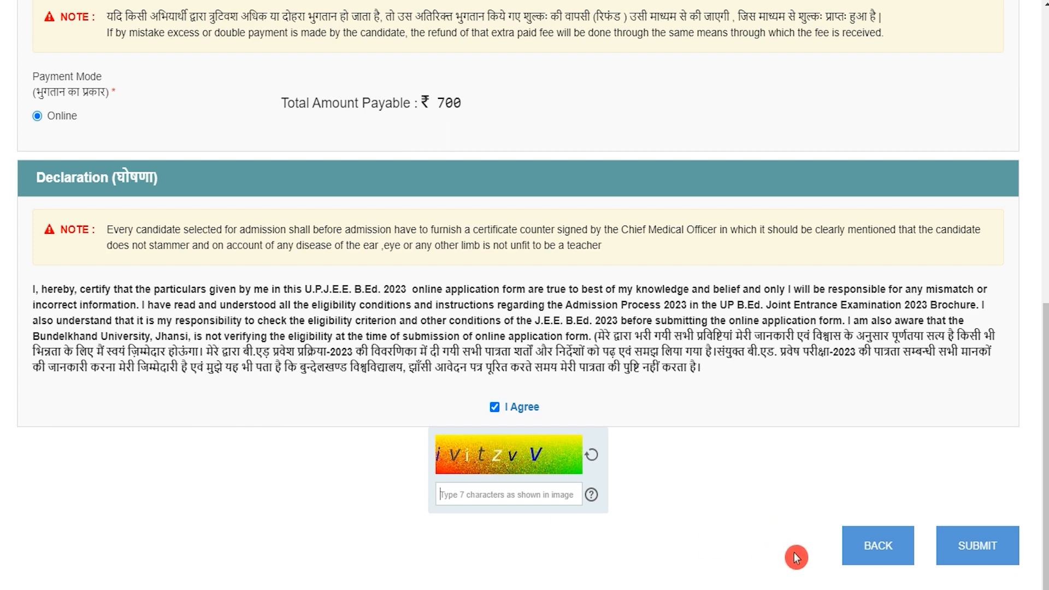
pyautogui.click(755, 328)
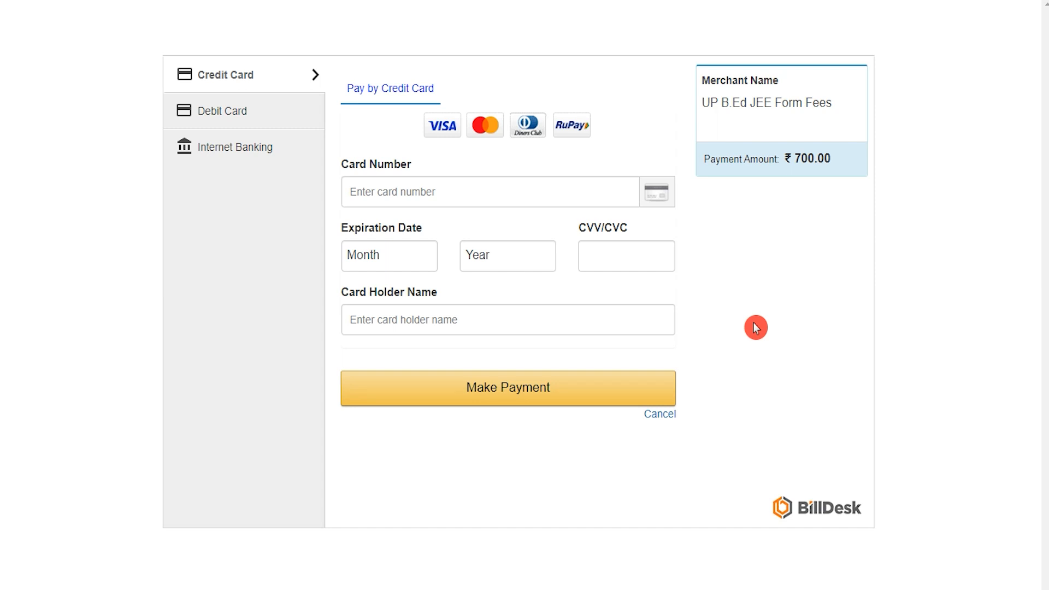
# Switch to Debit Card payment and fill the card number and expiry month/year
pyautogui.click(250, 136)
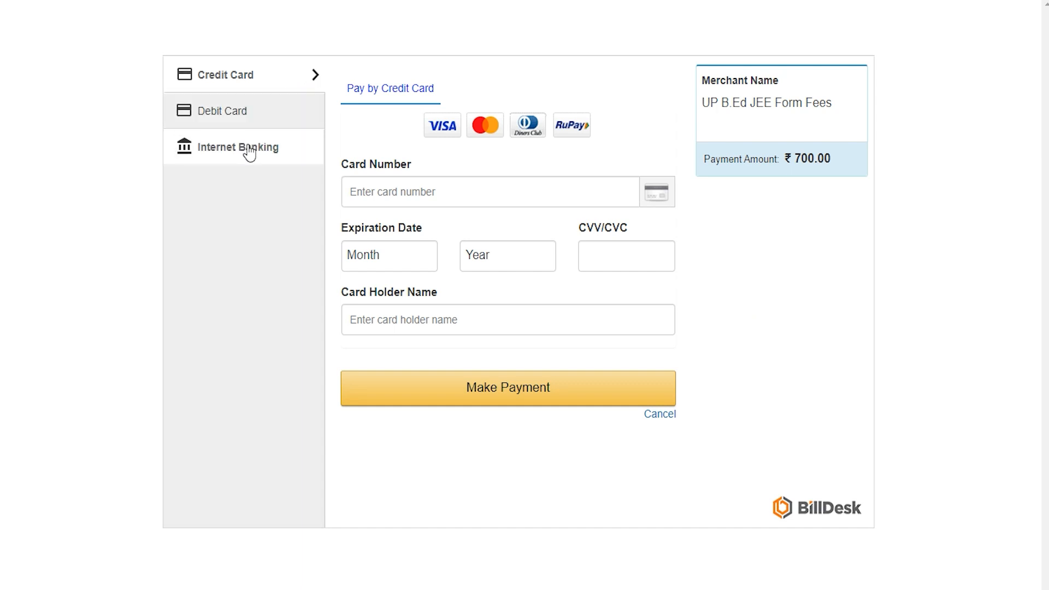
pyautogui.click(240, 116)
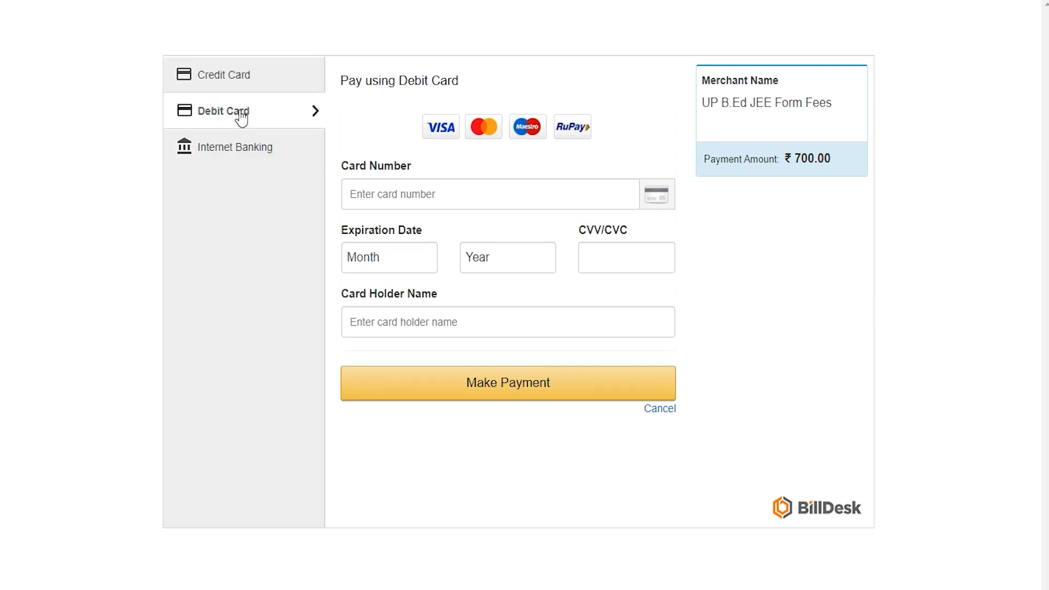
pyautogui.click(397, 193)
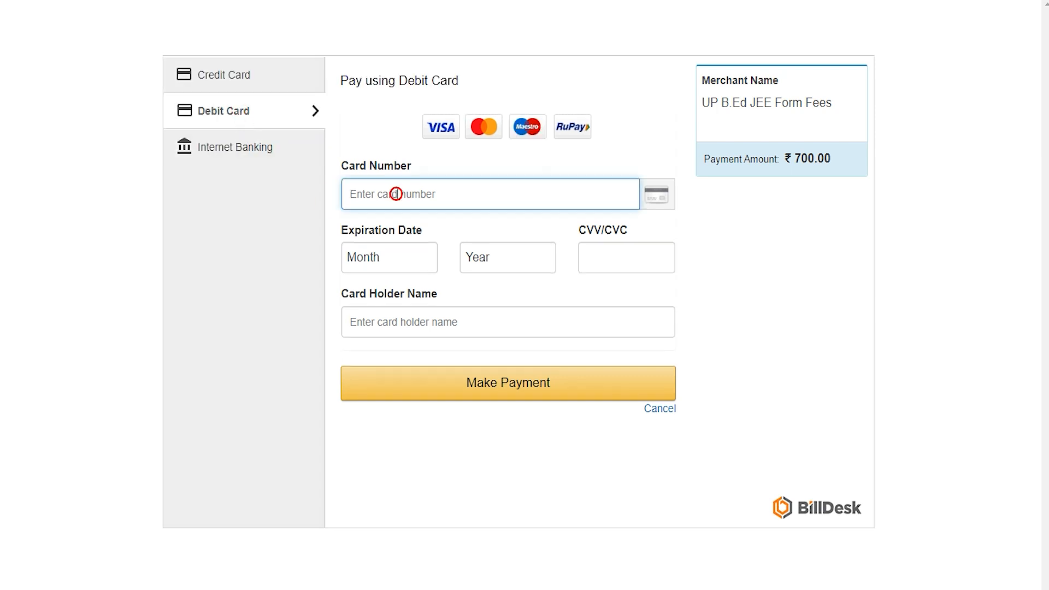
pyautogui.click(389, 256)
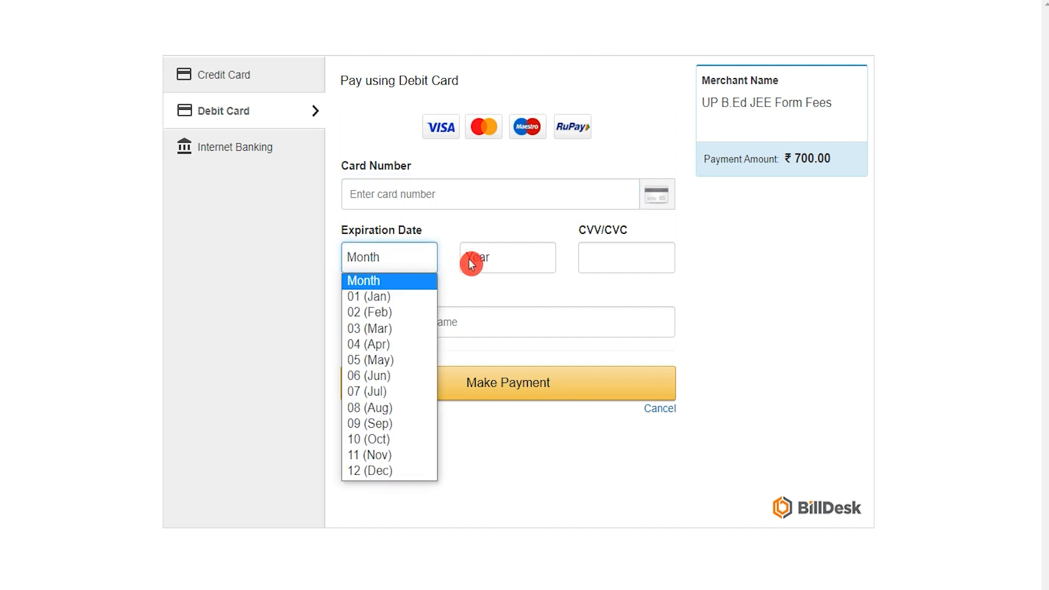
pyautogui.click(488, 264)
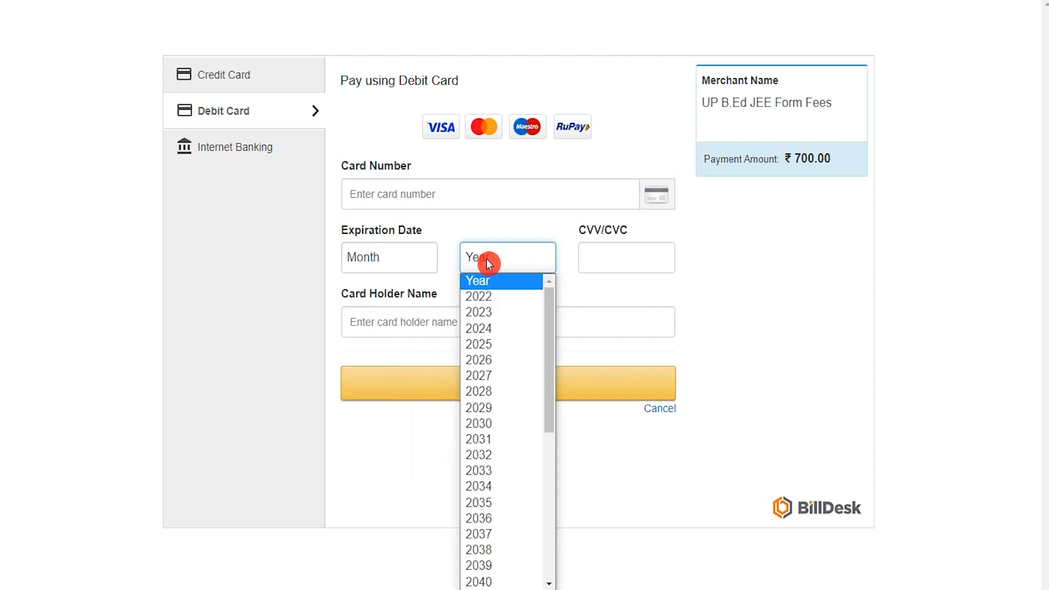
pyautogui.click(487, 264)
# Enter the card's CVV and the cardholder's name, then make and confirm the ₹700 payment
pyautogui.click(597, 255)
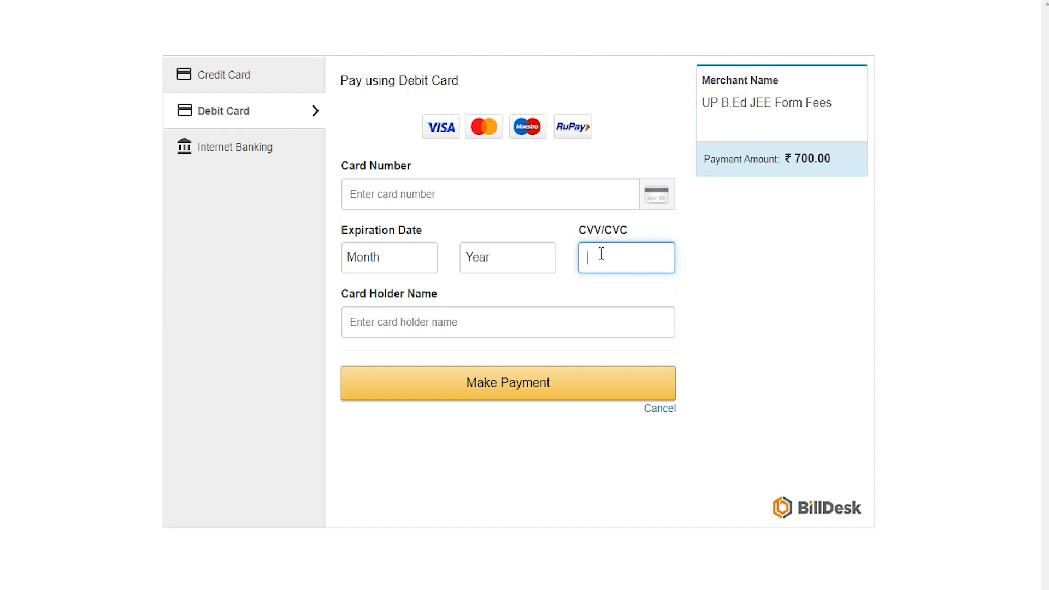
pyautogui.write('123')
pyautogui.click(470, 324)
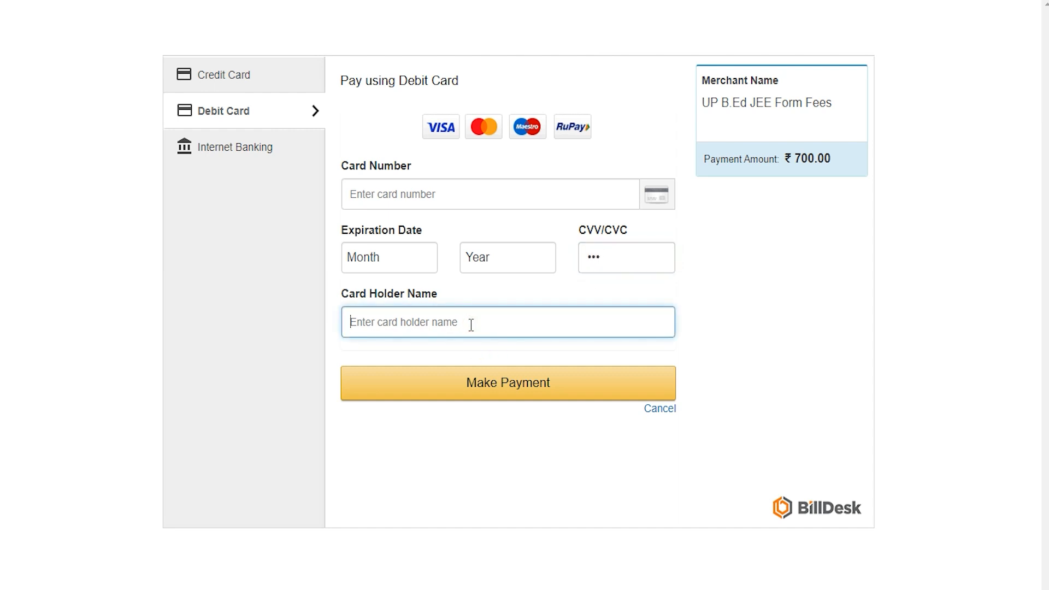
pyautogui.write('Amit')
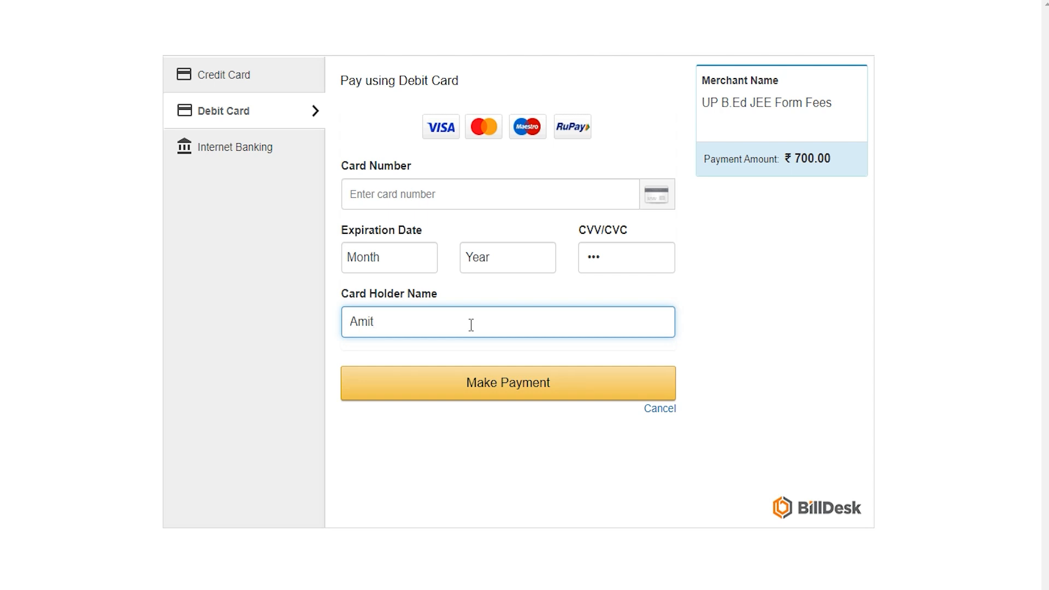
pyautogui.click(496, 381)
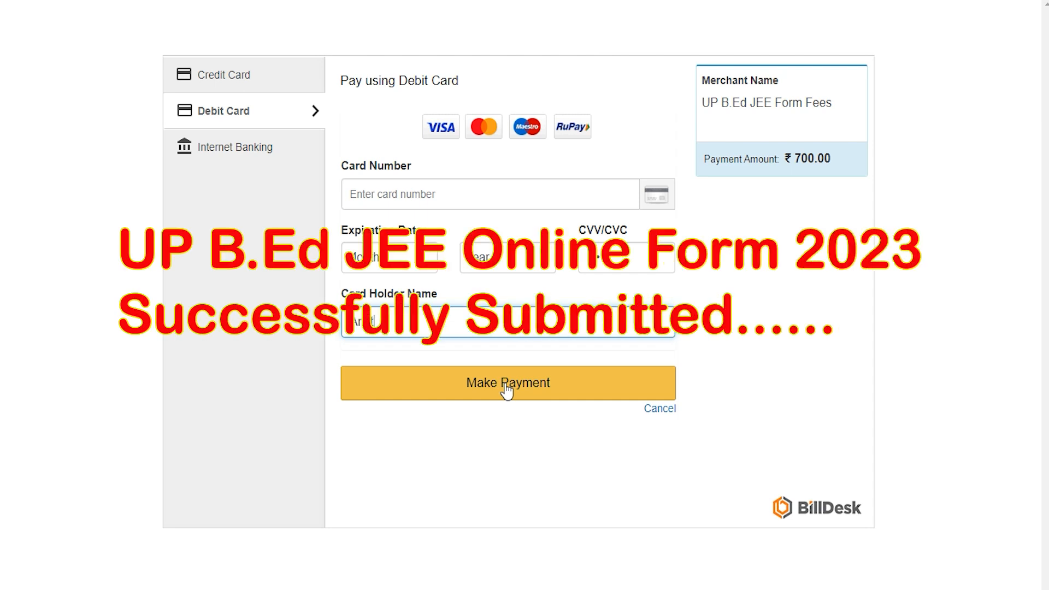
pyautogui.click(507, 385)
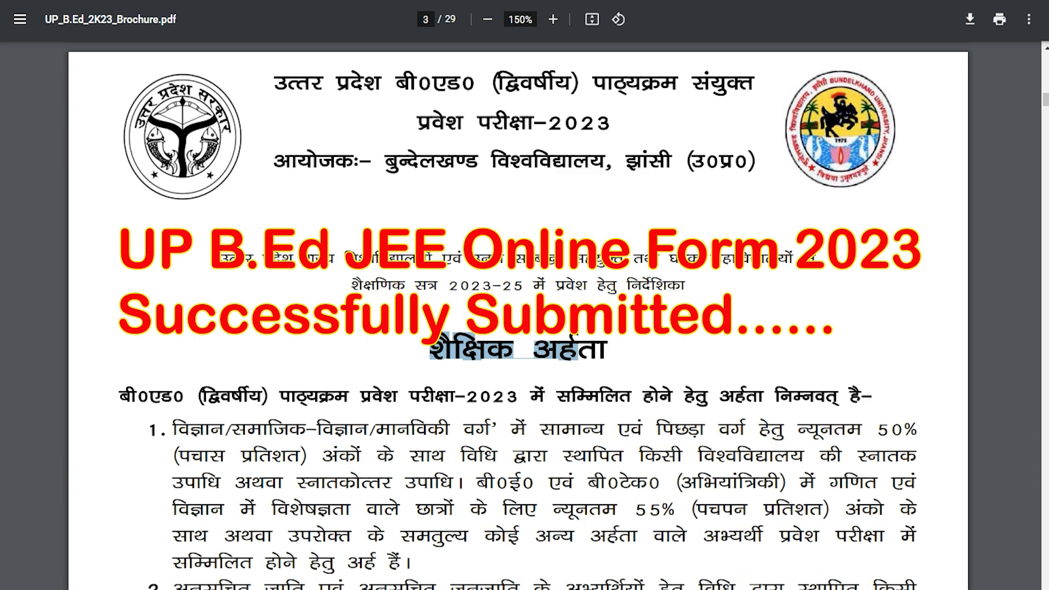
pyautogui.click(403, 393)
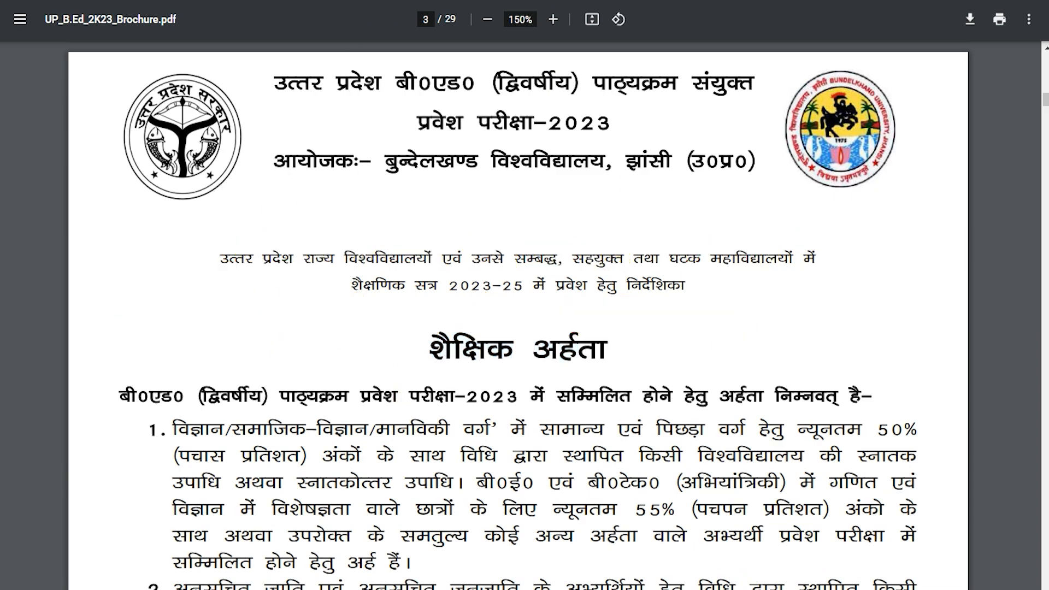